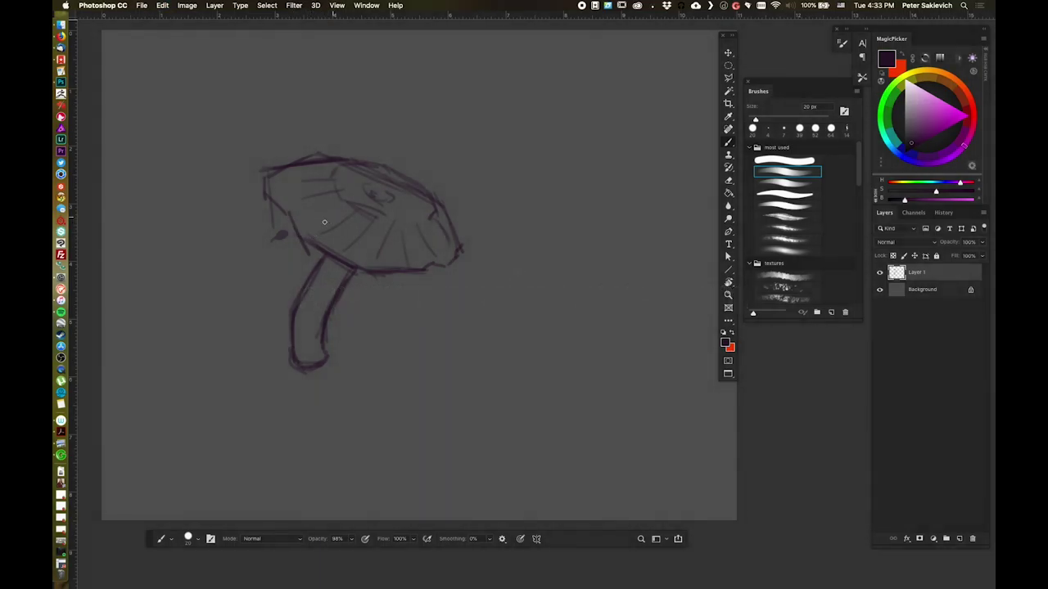
- Undo the stray mark beside the mushroom cap and redraw the cap's lower-left contour
key(super+z)
drag(309, 243, 287, 215)
- Draw a sharp corner and, below it, a rounded corner beside the mushroom, each marked with a small arrow
mouse_move(486, 113)
mouse_down()
mouse_move(523, 111)
mouse_move(524, 150)
mouse_up()
drag(480, 113, 530, 110)
drag(522, 111, 523, 150)
drag(537, 97, 528, 108)
drag(526, 102, 532, 110)
mouse_move(480, 175)
mouse_down()
mouse_move(520, 202)
mouse_move(529, 168)
mouse_up()
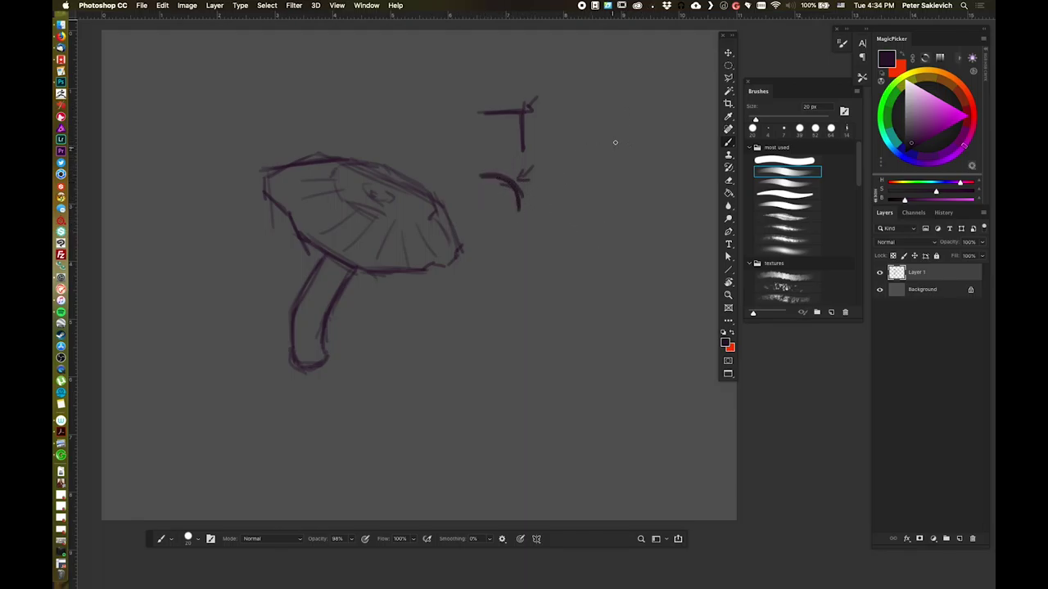
- Sketch a ball with a cast shadow beside the rounded corner and darken its shadow side with a soft brush
drag(581, 178, 583, 179)
mouse_move(573, 209)
mouse_down()
mouse_move(605, 191)
mouse_move(556, 212)
mouse_move(567, 222)
mouse_move(532, 222)
mouse_move(580, 232)
mouse_move(549, 227)
mouse_up()
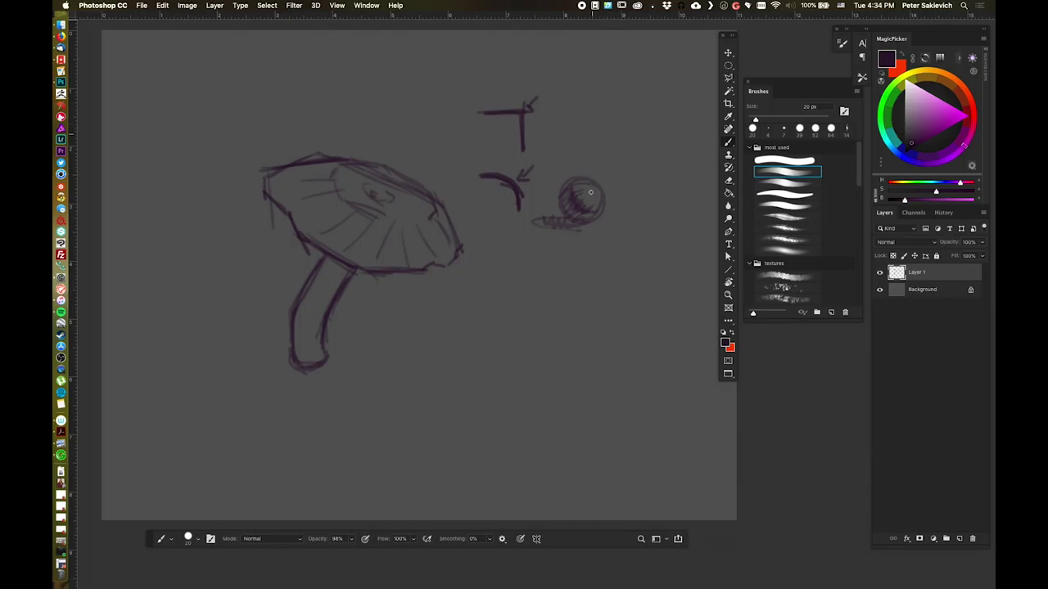
click(799, 252)
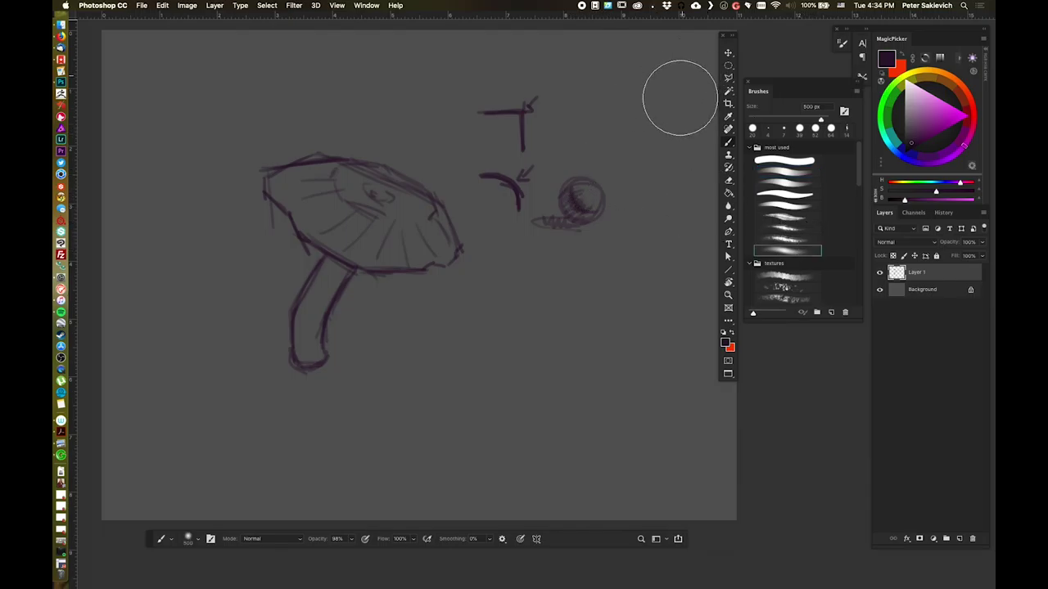
drag(641, 176, 578, 161)
drag(573, 199, 584, 209)
- Draw a cube with a hatched dark side and a cast shadow above the ball, using the 20 px brush
click(786, 171)
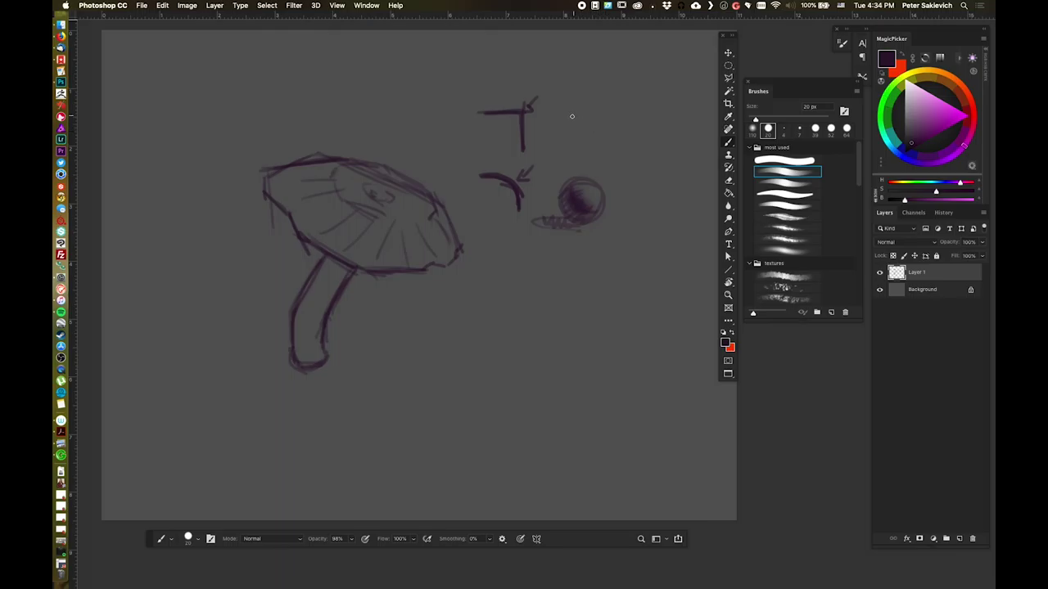
mouse_move(572, 114)
mouse_down()
mouse_move(572, 142)
mouse_move(601, 114)
mouse_move(594, 105)
mouse_move(620, 127)
mouse_move(599, 140)
mouse_move(580, 131)
mouse_move(595, 119)
mouse_move(593, 146)
mouse_move(553, 146)
mouse_move(593, 118)
mouse_move(594, 144)
mouse_move(576, 115)
mouse_move(599, 103)
mouse_up()
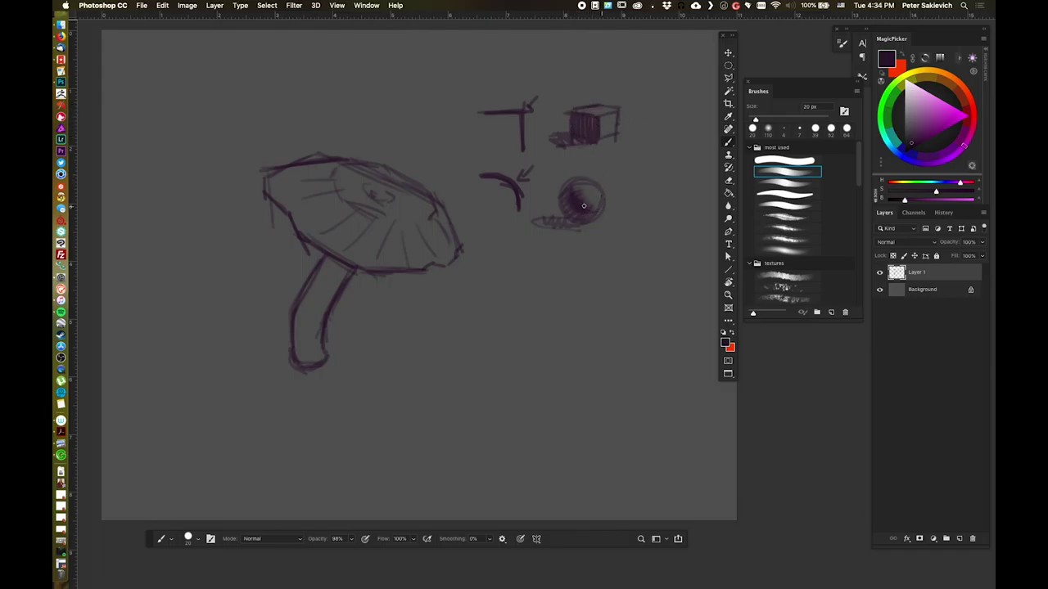
- Touch up the top of the ball and clean away its hard outline with the Eraser
drag(585, 181, 576, 182)
key(e)
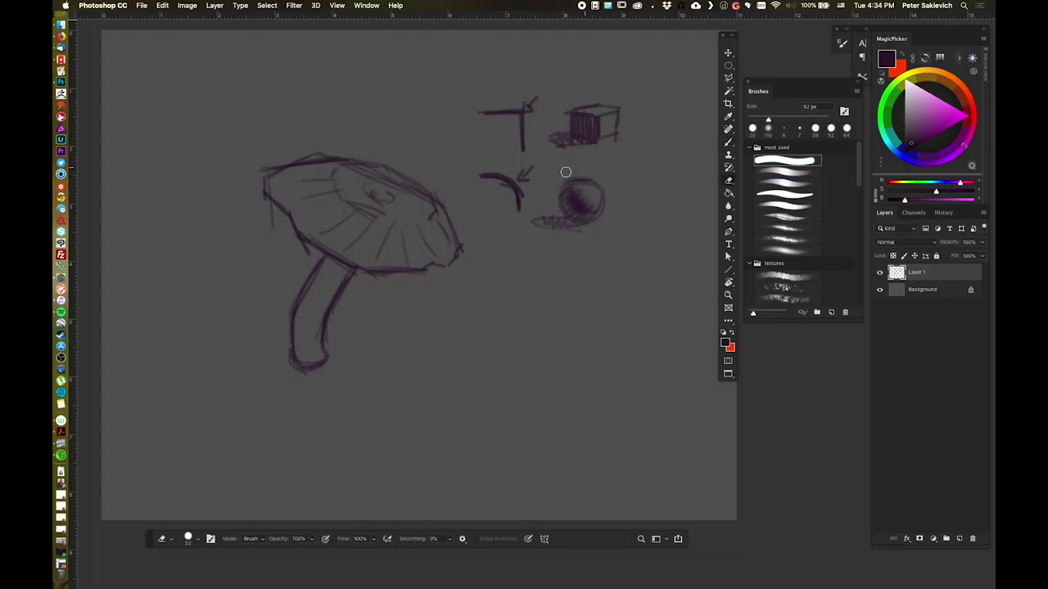
click(782, 175)
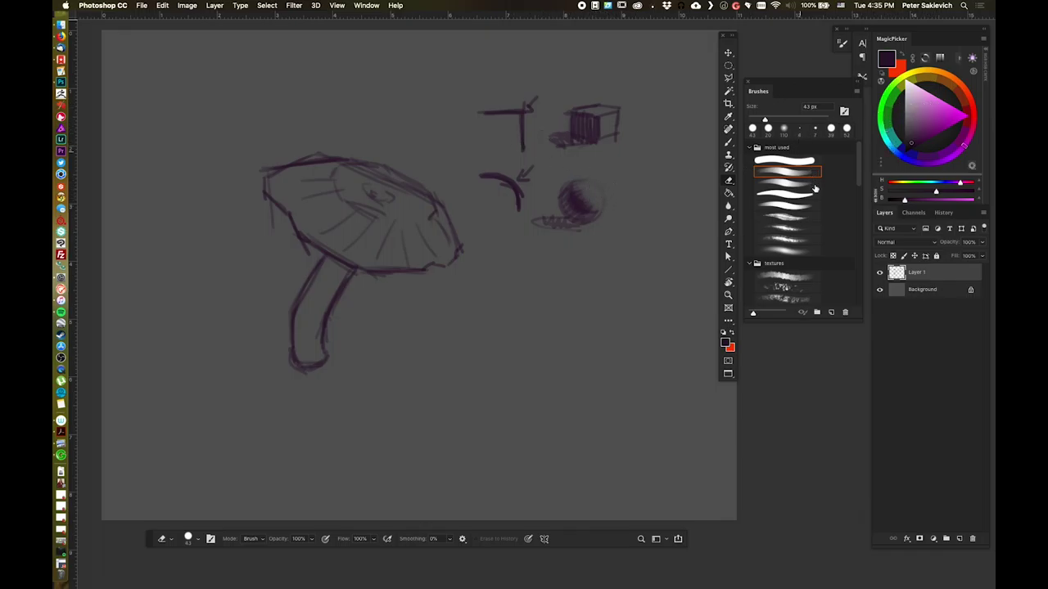
- Paint a soft white highlight on the ball and blend it with sampled grey and dark purple tones
key(b)
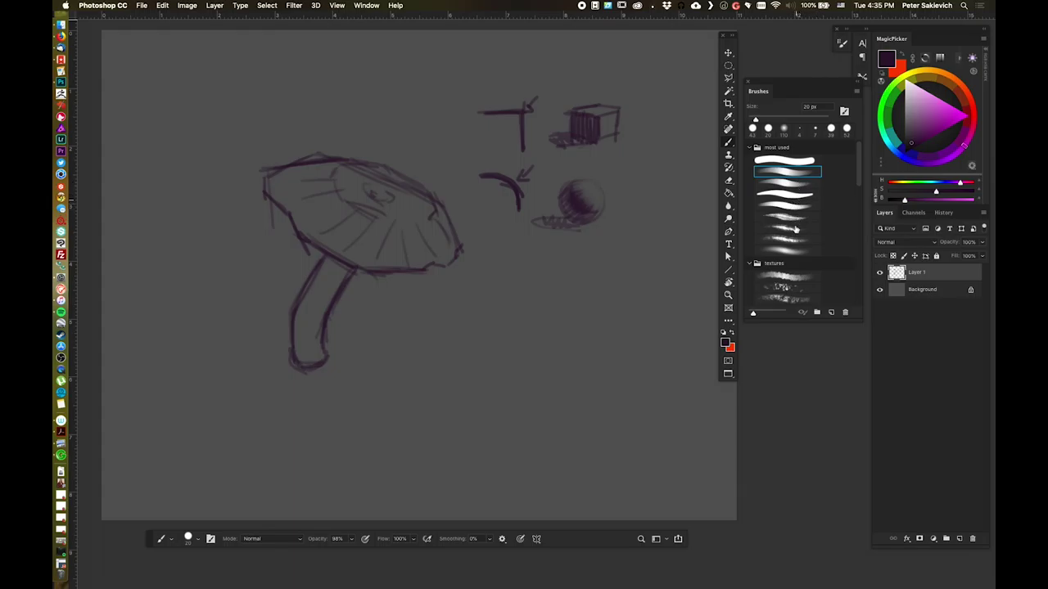
click(788, 250)
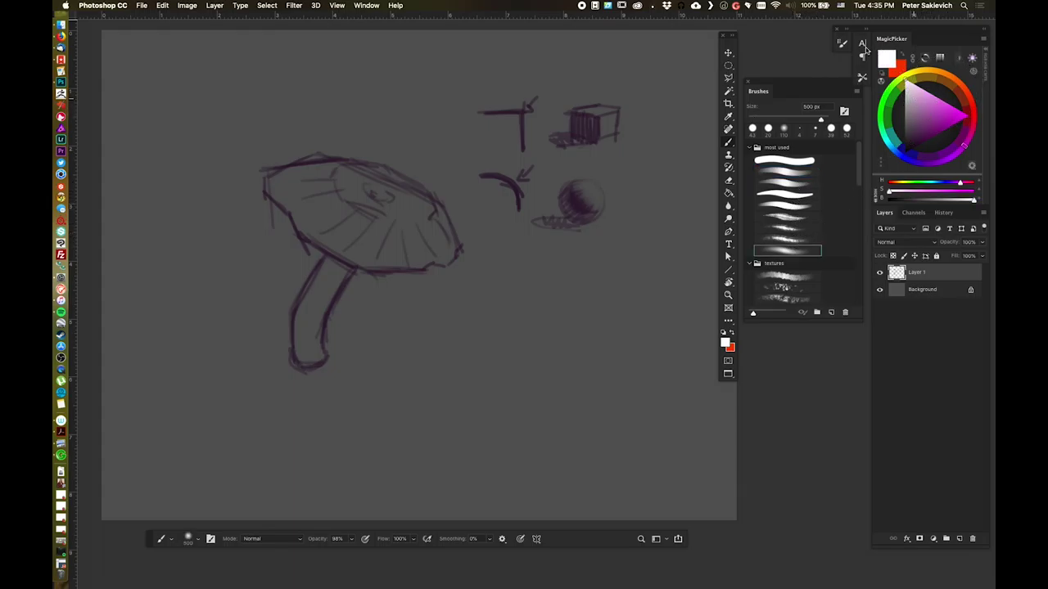
mouse_move(601, 160)
mouse_down()
mouse_move(561, 155)
mouse_move(596, 195)
mouse_up()
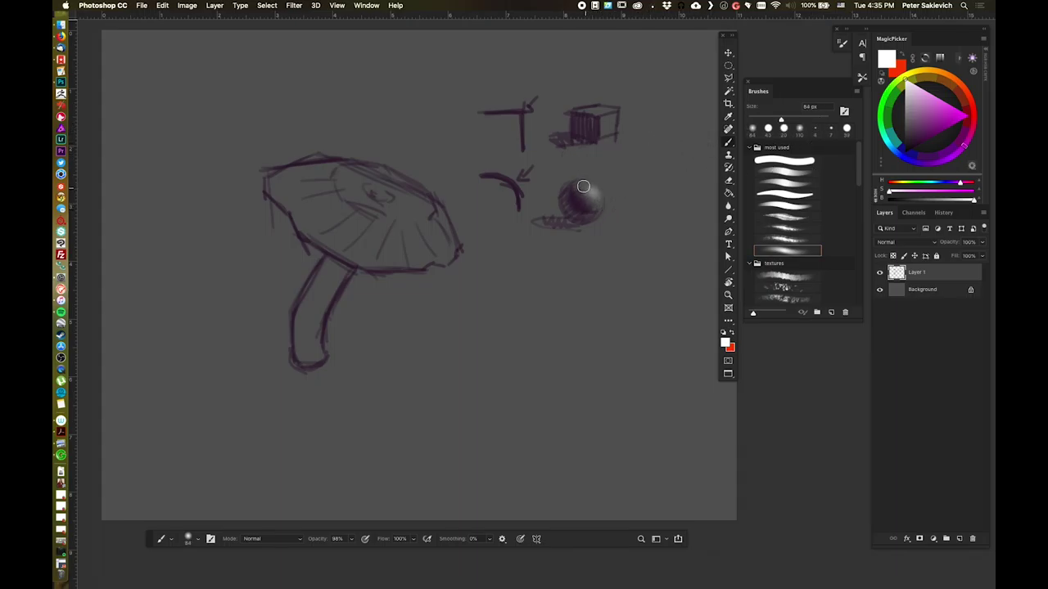
alt+click(631, 193)
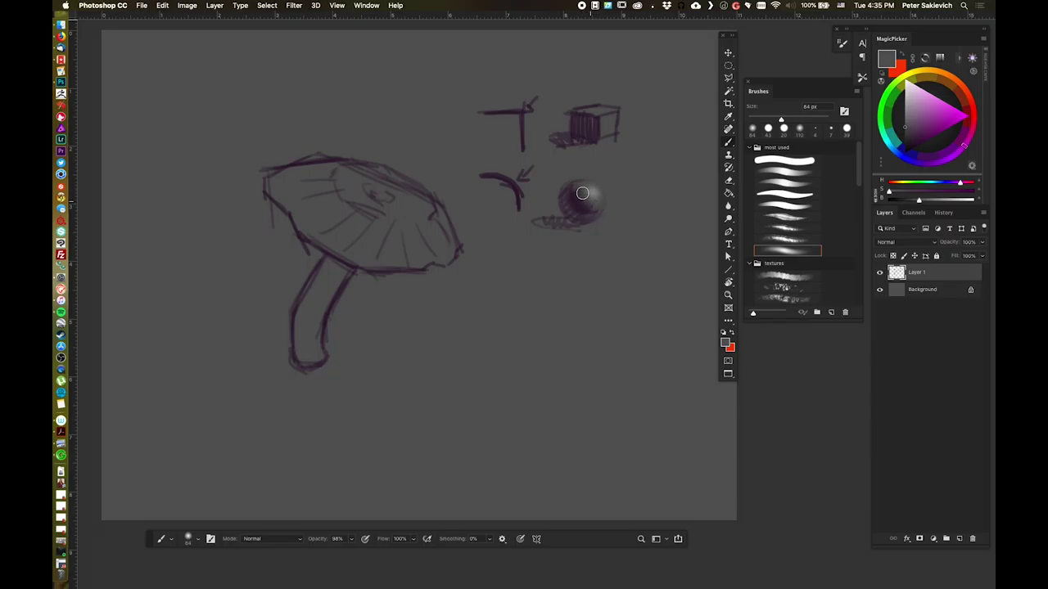
alt+click(573, 205)
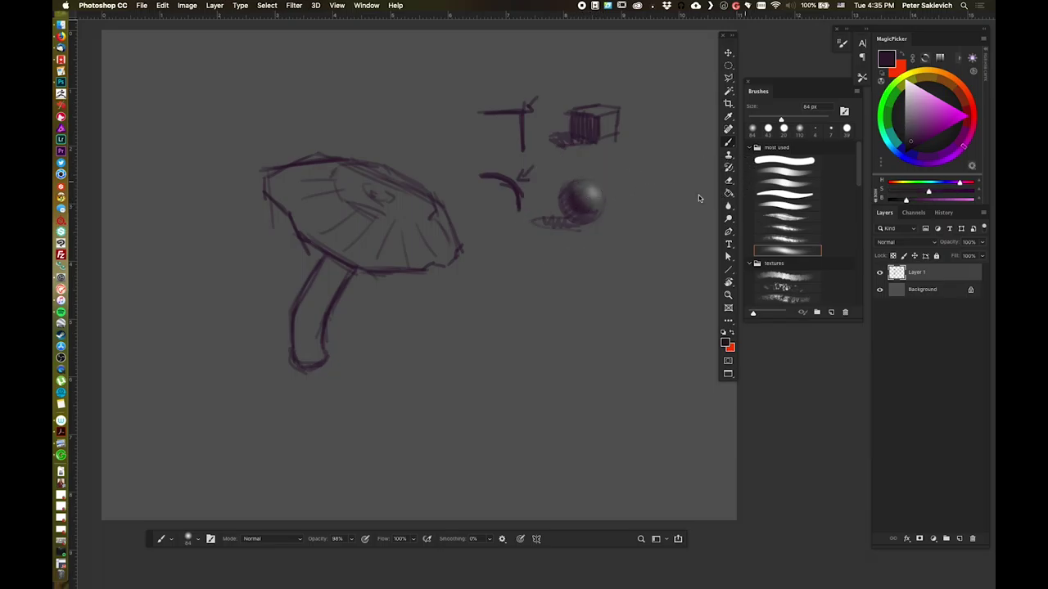
drag(572, 198, 589, 211)
- Tint the ball's lower shadow area with pink and deep purple using the soft brush
drag(919, 104, 931, 94)
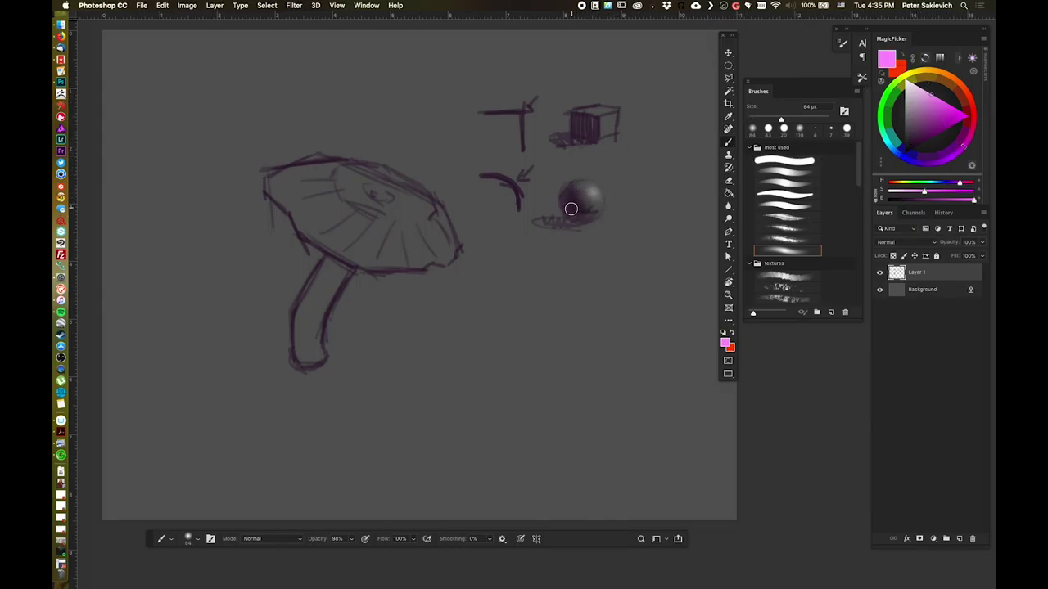
drag(575, 210, 590, 217)
click(917, 149)
mouse_move(580, 210)
mouse_down()
mouse_move(597, 217)
mouse_move(570, 194)
mouse_move(593, 204)
mouse_up()
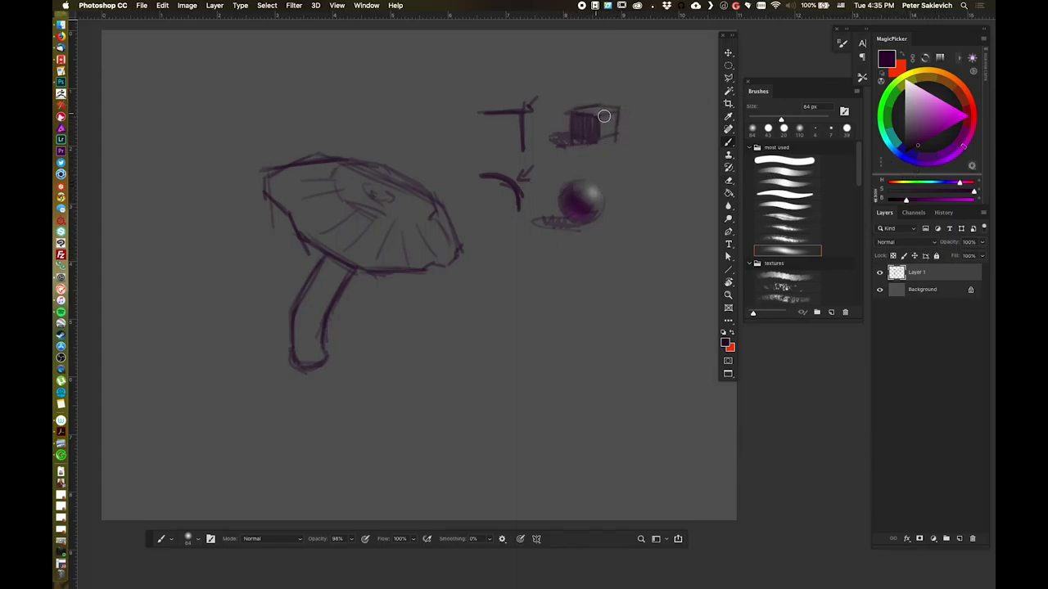
- Try to clean up the cube's upper edges with a 1 px eraser
click(784, 168)
key(e)
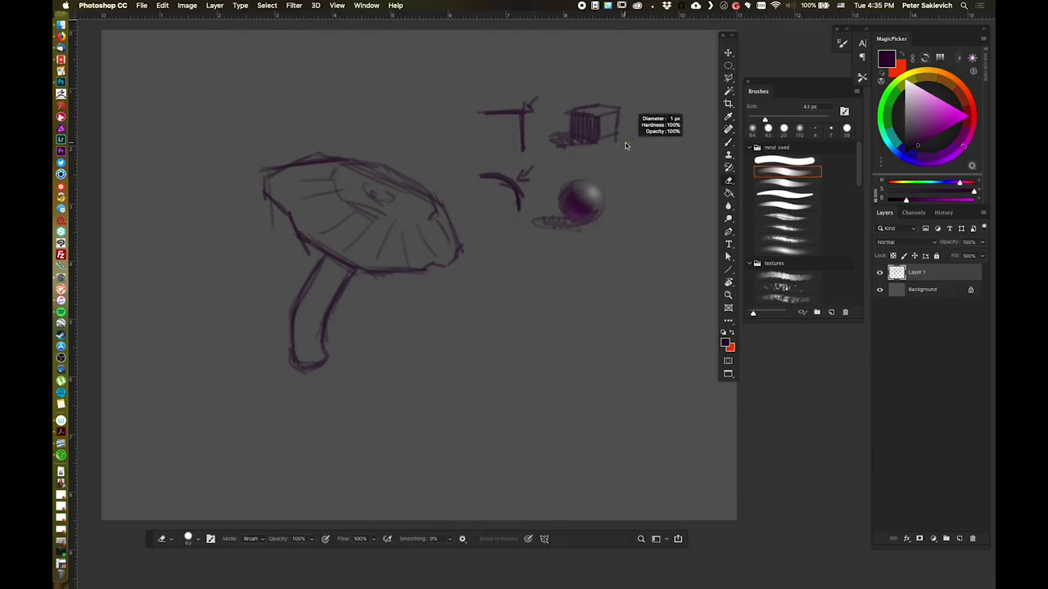
drag(632, 151, 603, 113)
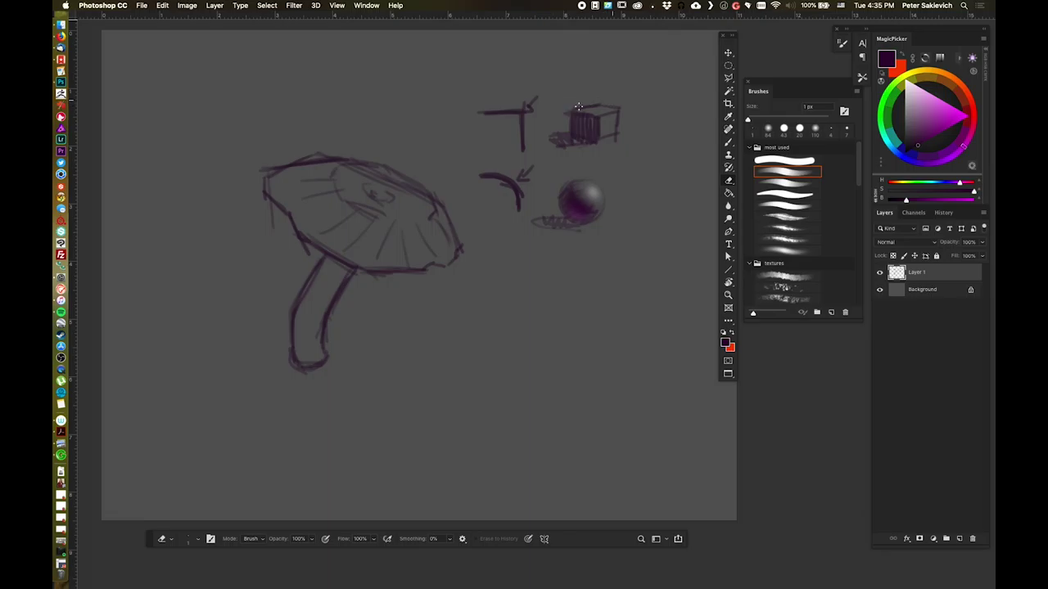
drag(578, 107, 621, 101)
mouse_move(610, 103)
mouse_down()
mouse_move(627, 115)
mouse_move(632, 100)
mouse_move(589, 103)
mouse_move(636, 112)
mouse_move(621, 113)
mouse_up()
key(super+z)
- Handwrite the heading "1. EXT/CONTOUR" in near-black above the cube with the 20 px brush
key(b)
drag(640, 85, 659, 85)
click(782, 172)
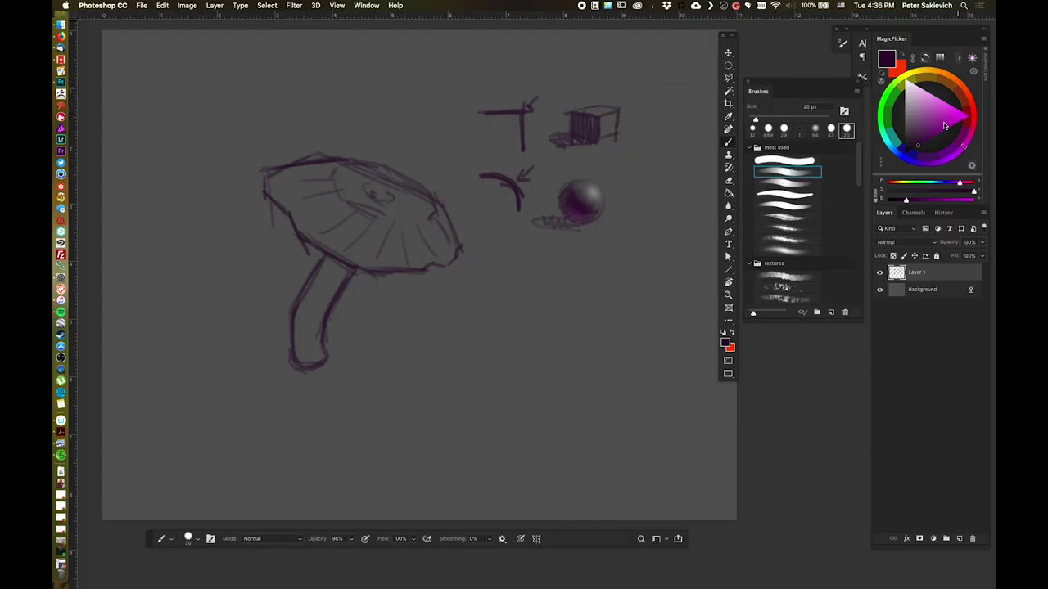
click(910, 162)
drag(622, 84, 622, 86)
mouse_move(565, 65)
mouse_down()
mouse_move(533, 51)
mouse_move(534, 64)
mouse_move(569, 56)
mouse_up()
click(541, 63)
mouse_move(561, 48)
mouse_down()
mouse_move(571, 47)
mouse_move(577, 66)
mouse_up()
mouse_move(579, 55)
mouse_down()
mouse_move(595, 52)
mouse_move(586, 78)
mouse_move(620, 64)
mouse_up()
mouse_move(620, 58)
mouse_down()
mouse_move(636, 49)
mouse_move(673, 58)
mouse_up()
- Handwrite "VS INT." beneath the first heading, undoing and rewriting the misspelled letters
mouse_move(582, 73)
mouse_down()
mouse_move(595, 73)
mouse_move(601, 93)
mouse_up()
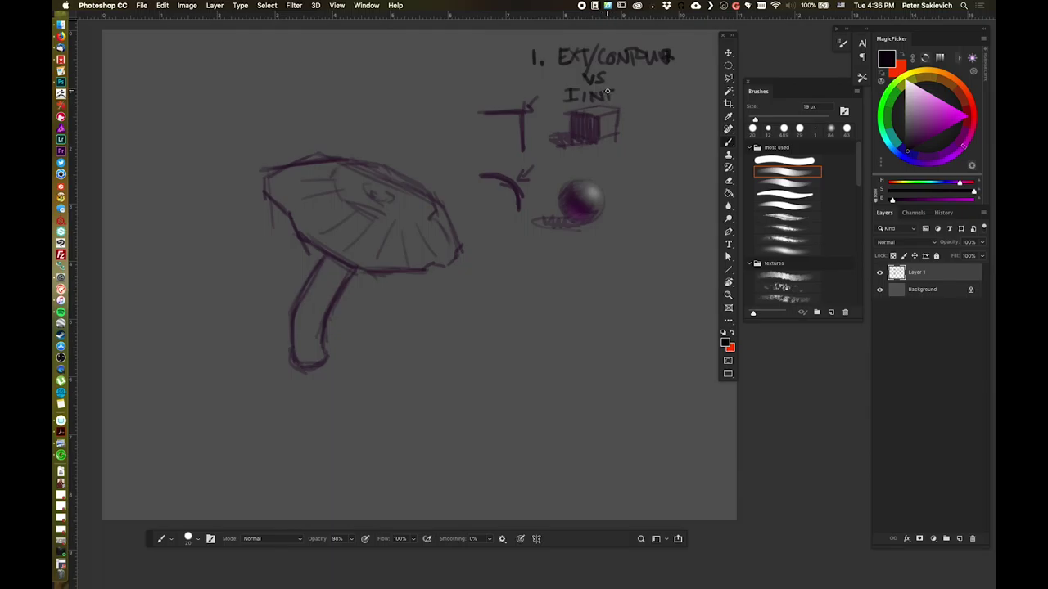
key(super+z)
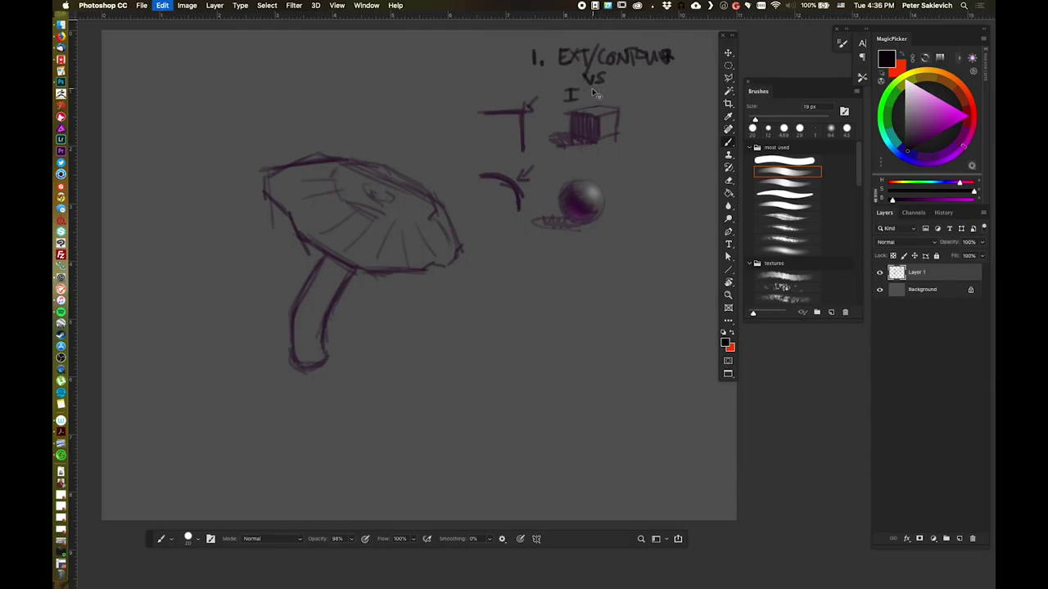
drag(581, 90, 579, 101)
mouse_move(580, 91)
mouse_down()
mouse_move(598, 101)
mouse_move(608, 89)
mouse_up()
drag(600, 89, 600, 100)
click(611, 99)
- Handwrite the label "2. QUALITY OF TURNING" between the sharp and rounded corner examples
mouse_move(441, 129)
mouse_down()
mouse_move(476, 148)
mouse_move(501, 138)
mouse_move(502, 149)
mouse_up()
drag(506, 134, 509, 147)
mouse_move(513, 132)
mouse_down()
mouse_move(519, 151)
mouse_move(473, 166)
mouse_move(503, 152)
mouse_move(570, 155)
mouse_up()
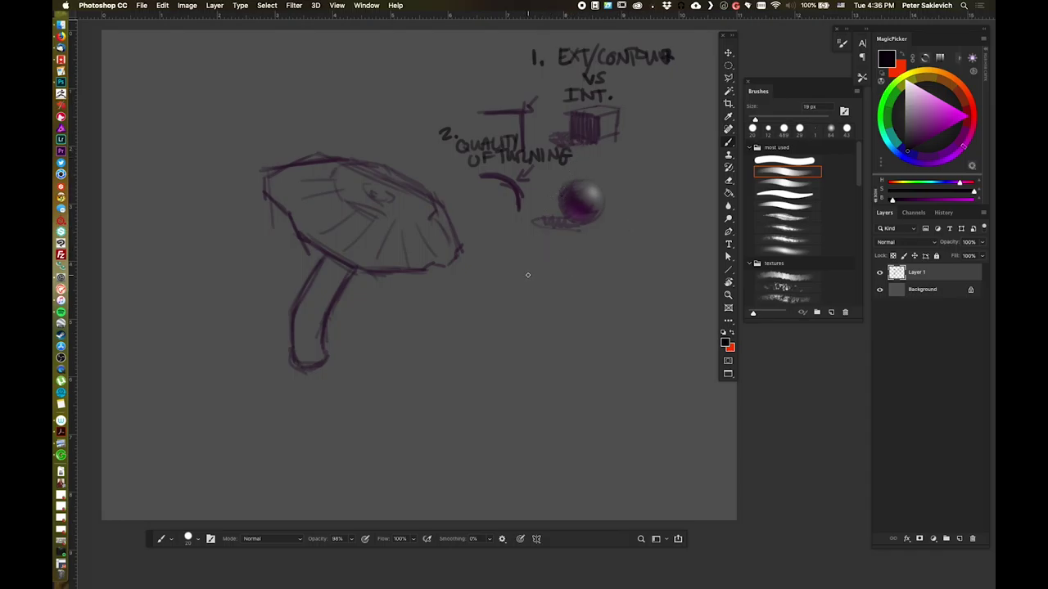
- Handwrite the heading "3 TEXTURE" below the shaded ball
mouse_move(521, 266)
mouse_down()
mouse_move(523, 279)
mouse_move(549, 281)
mouse_move(557, 263)
mouse_up()
mouse_move(559, 262)
mouse_down()
mouse_move(559, 278)
mouse_move(570, 271)
mouse_up()
mouse_move(563, 280)
mouse_down()
mouse_move(573, 281)
mouse_move(571, 263)
mouse_up()
mouse_move(577, 263)
mouse_down()
mouse_move(587, 277)
mouse_move(577, 278)
mouse_move(604, 261)
mouse_up()
mouse_move(596, 262)
mouse_down()
mouse_move(595, 279)
mouse_move(614, 262)
mouse_move(629, 277)
mouse_up()
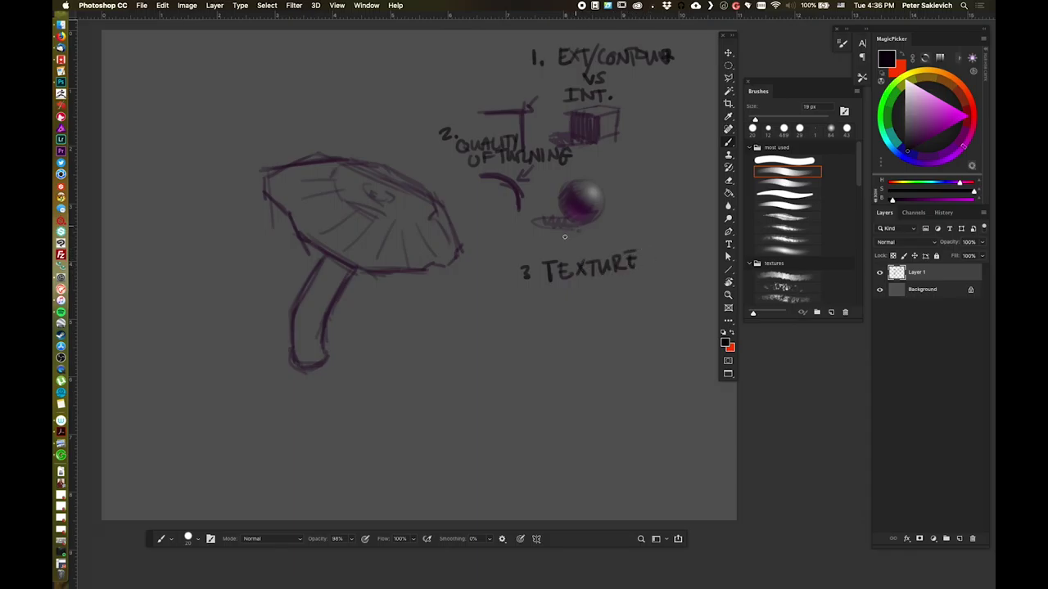
- Handwrite the smaller sub-point "- CONTOUR'S - SILHOUETT" under the TEXTURE heading
drag(663, 177, 663, 187)
mouse_move(579, 289)
mouse_down()
mouse_move(559, 298)
mouse_move(567, 292)
mouse_up()
drag(574, 289, 588, 299)
drag(594, 292, 618, 297)
mouse_move(627, 289)
mouse_down()
mouse_move(618, 288)
mouse_move(676, 291)
mouse_up()
drag(677, 288, 718, 279)
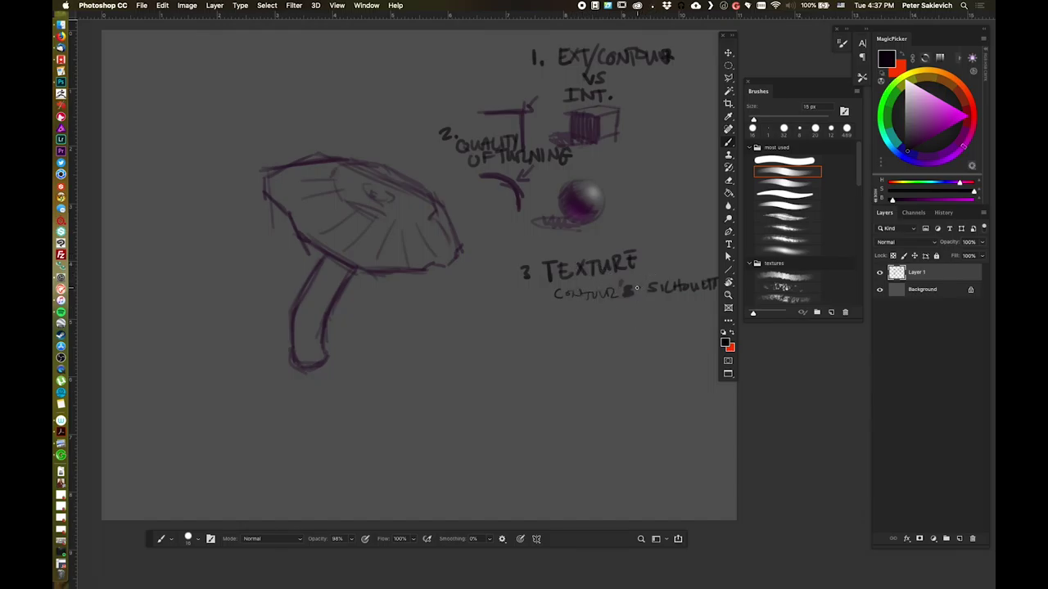
drag(546, 294, 553, 293)
- Draw short spikes around the ball's upper contour and add small strokes along the cube's edges
drag(597, 185, 605, 176)
drag(600, 190, 614, 193)
mouse_move(604, 198)
mouse_down()
mouse_move(615, 204)
mouse_move(578, 173)
mouse_up()
drag(573, 184, 571, 171)
mouse_move(610, 119)
mouse_down()
mouse_move(629, 109)
mouse_move(606, 95)
mouse_up()
- Handwrite a second sub-point, "- TEXTURE - INT", under the TEXTURE heading
drag(557, 308, 572, 319)
drag(572, 309, 591, 319)
mouse_move(590, 309)
mouse_down()
mouse_move(582, 319)
mouse_move(602, 307)
mouse_up()
mouse_move(596, 309)
mouse_down()
mouse_move(597, 319)
mouse_move(611, 309)
mouse_move(633, 319)
mouse_up()
drag(624, 313, 631, 314)
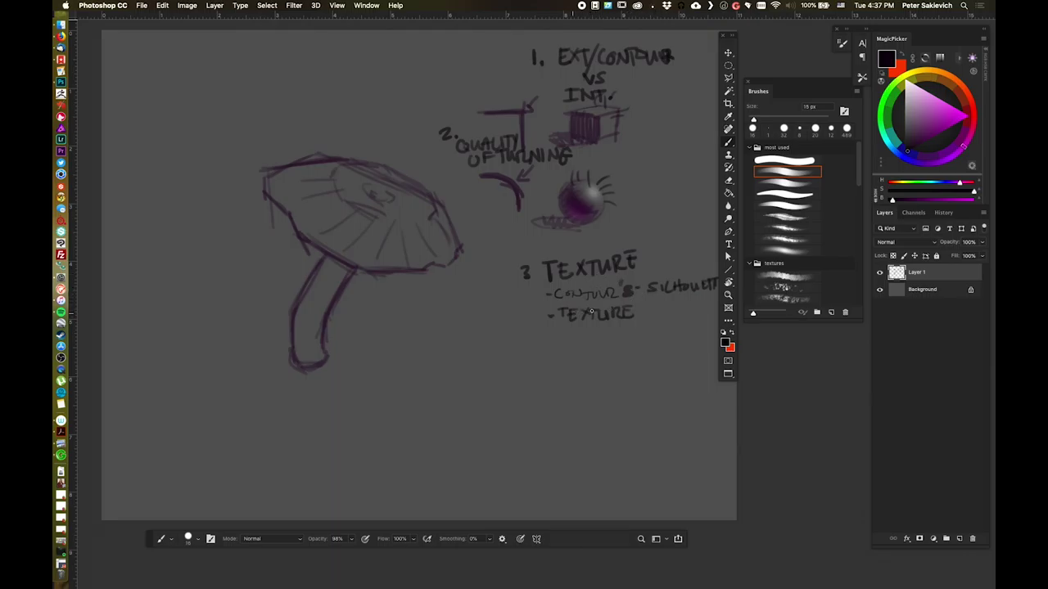
drag(641, 313, 646, 313)
mouse_move(650, 308)
mouse_down()
mouse_move(670, 318)
mouse_move(676, 309)
mouse_up()
- Draw a numbered tone scale beside the ball, with horizontal lines separating its values
drag(630, 185, 637, 238)
drag(636, 224, 642, 218)
drag(630, 171, 632, 180)
drag(639, 168, 647, 189)
drag(651, 229, 650, 235)
mouse_move(620, 181)
mouse_down()
mouse_move(653, 178)
mouse_move(655, 239)
mouse_up()
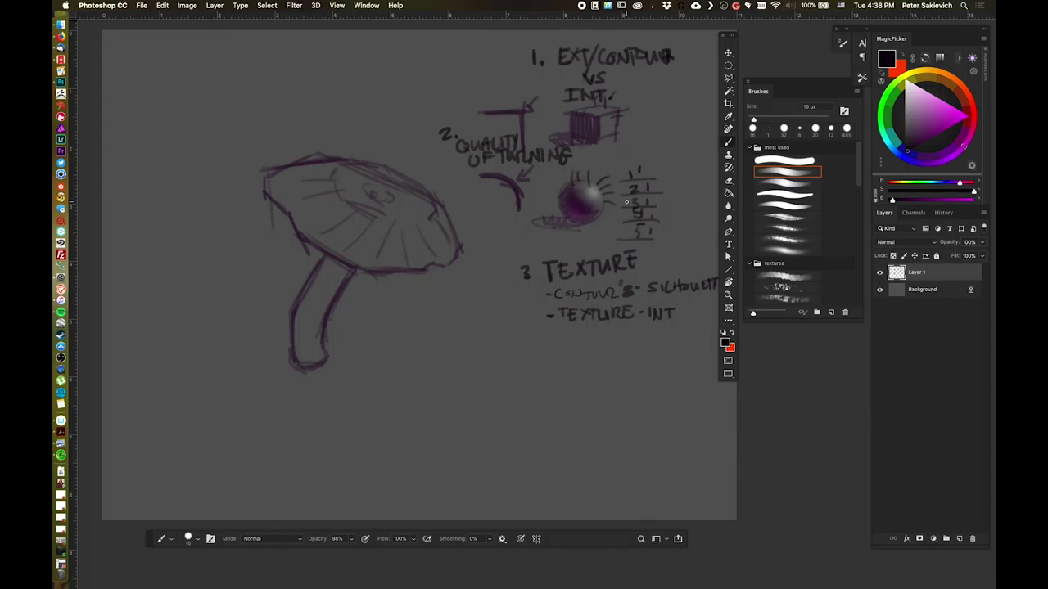
- Mark the halftone level of the scale with an arrow and "HT", and dot surface texture onto the ball
drag(624, 193, 679, 185)
drag(673, 185, 669, 197)
drag(663, 197, 663, 204)
alt+click(595, 187)
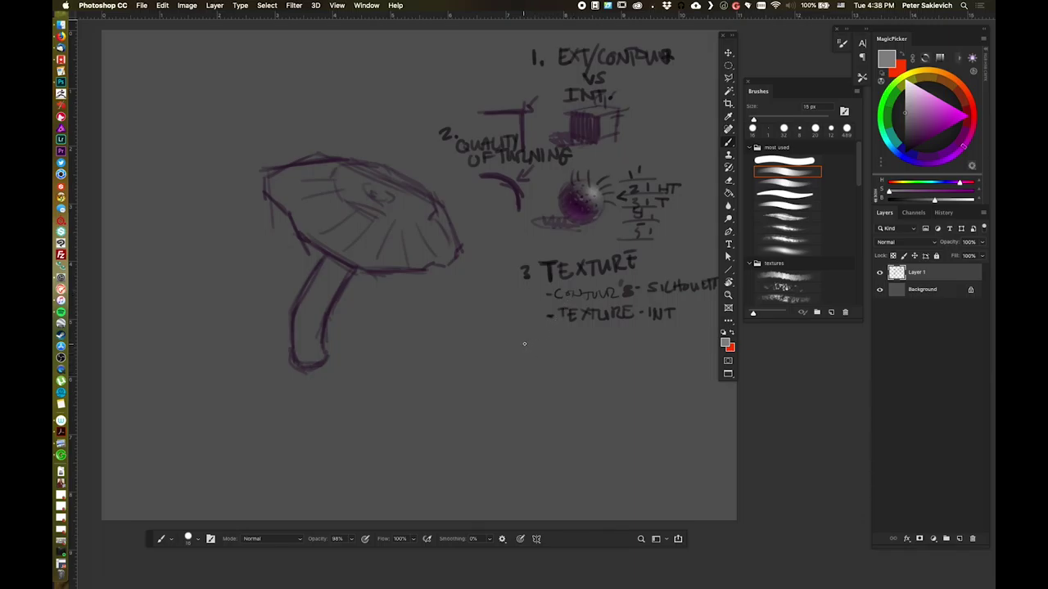
- Handwrite the heading "4 · MATERIAL SUBSTANCE" below the texture notes, moving the toolbar off the canvas to make room
drag(525, 343, 528, 352)
alt+click(554, 261)
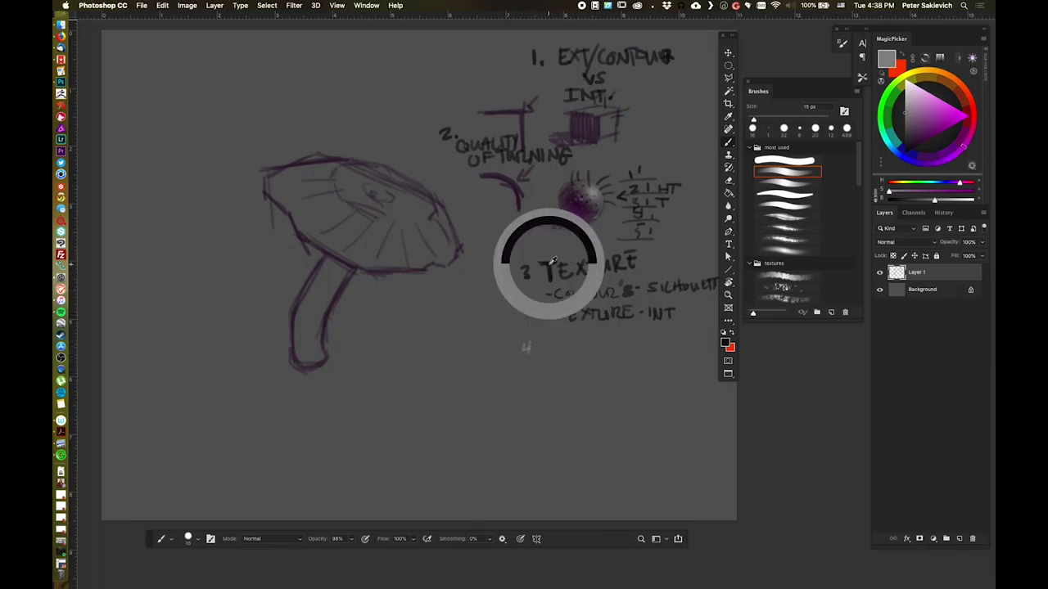
mouse_move(526, 340)
mouse_down()
mouse_move(531, 362)
mouse_move(524, 346)
mouse_move(596, 359)
mouse_move(704, 349)
mouse_move(709, 337)
mouse_move(711, 353)
mouse_up()
drag(729, 39, 760, 41)
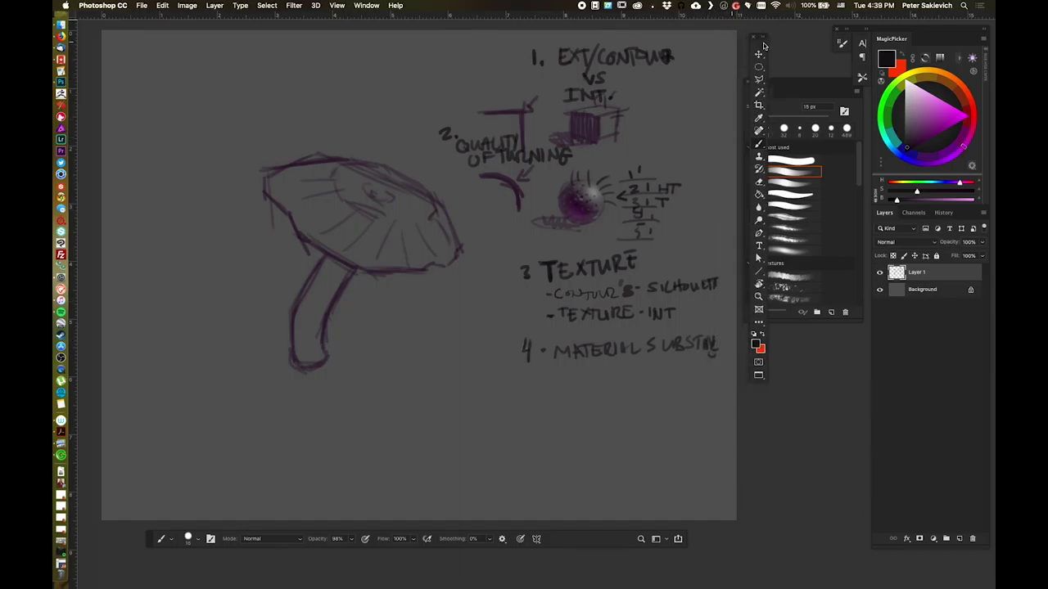
mouse_move(719, 338)
mouse_down()
mouse_move(711, 347)
mouse_move(721, 343)
mouse_up()
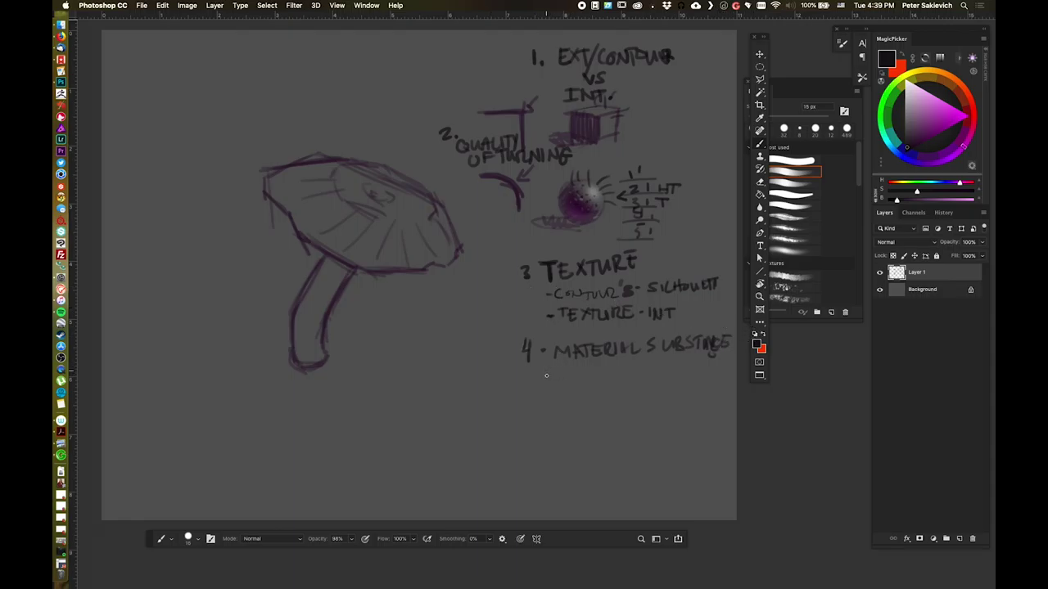
- List "TRANSPARENT", "TRANSLUCENT" and "OPAQUE" in handwriting under the material substance heading
mouse_move(546, 375)
mouse_down()
mouse_move(637, 365)
mouse_move(638, 380)
mouse_move(647, 367)
mouse_move(548, 399)
mouse_move(556, 383)
mouse_move(565, 402)
mouse_move(577, 388)
mouse_move(595, 398)
mouse_up()
mouse_move(606, 388)
mouse_down()
mouse_move(637, 400)
mouse_move(655, 386)
mouse_up()
mouse_move(662, 383)
mouse_down()
mouse_move(658, 397)
mouse_move(668, 398)
mouse_move(674, 382)
mouse_up()
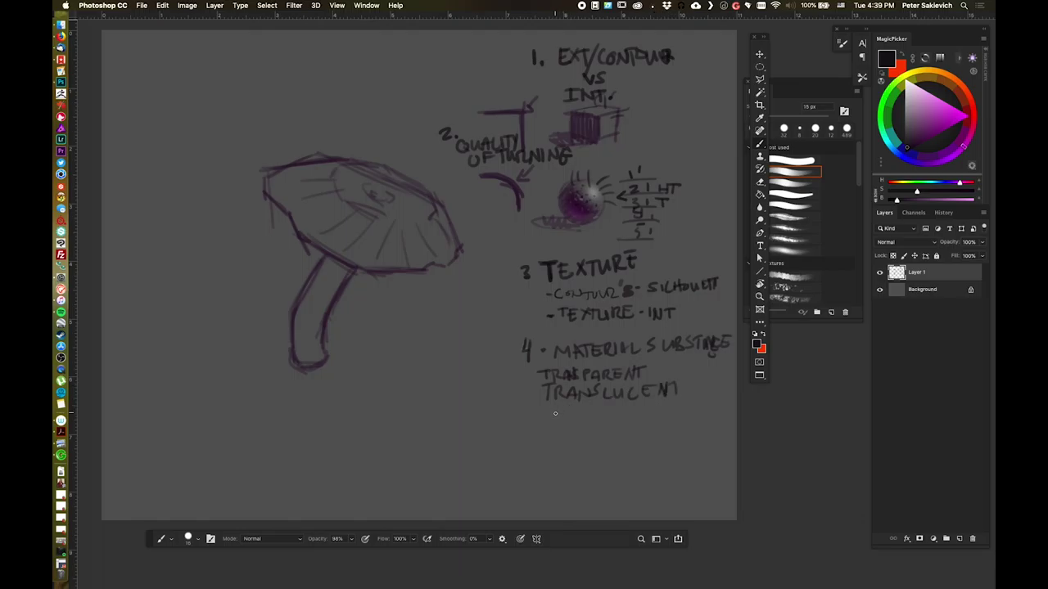
drag(555, 411, 630, 420)
drag(619, 409, 628, 407)
- Write "SSS" in purple below OPAQUE and retrace the corner examples and the end of SUBSTANCE in purple
drag(517, 302, 518, 319)
click(928, 139)
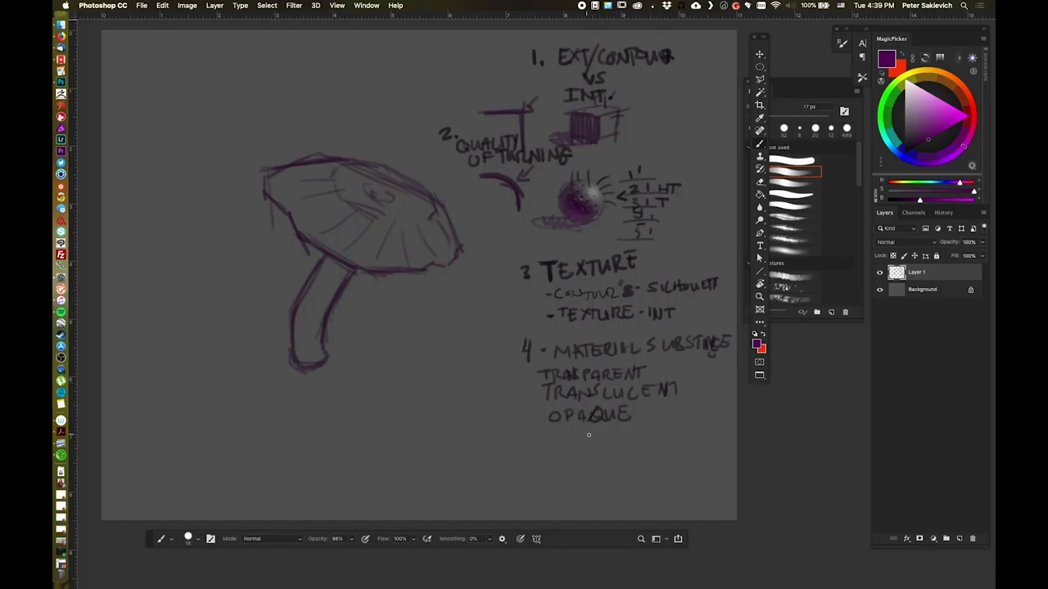
mouse_move(589, 433)
mouse_down()
mouse_move(584, 443)
mouse_move(608, 442)
mouse_move(588, 445)
mouse_move(597, 435)
mouse_move(572, 455)
mouse_up()
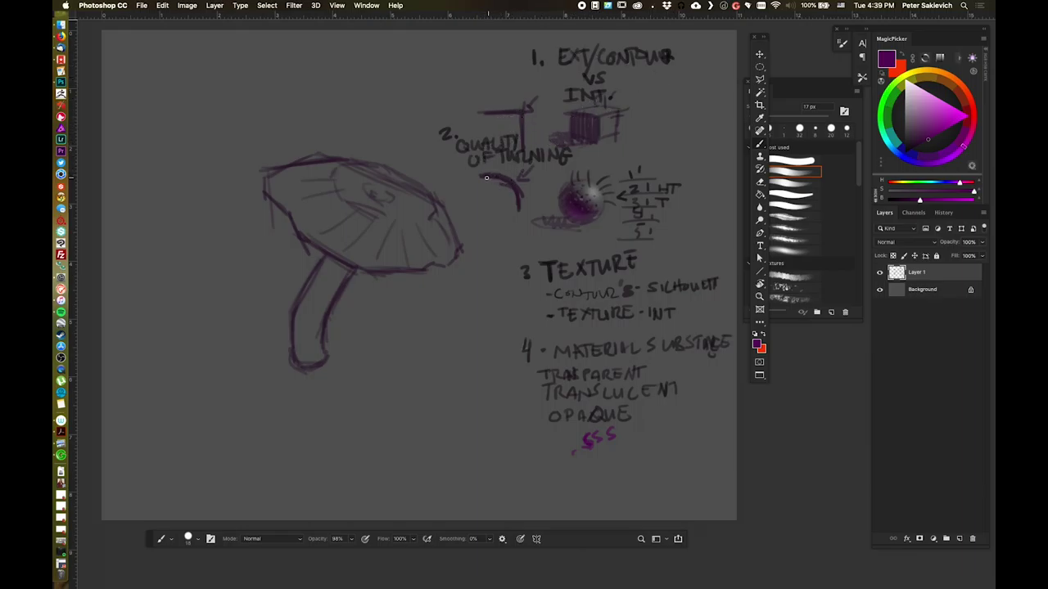
drag(500, 109, 517, 107)
- Add a layer beneath the sketch layer and block in the mushroom's cap and stem in dark red
click(927, 291)
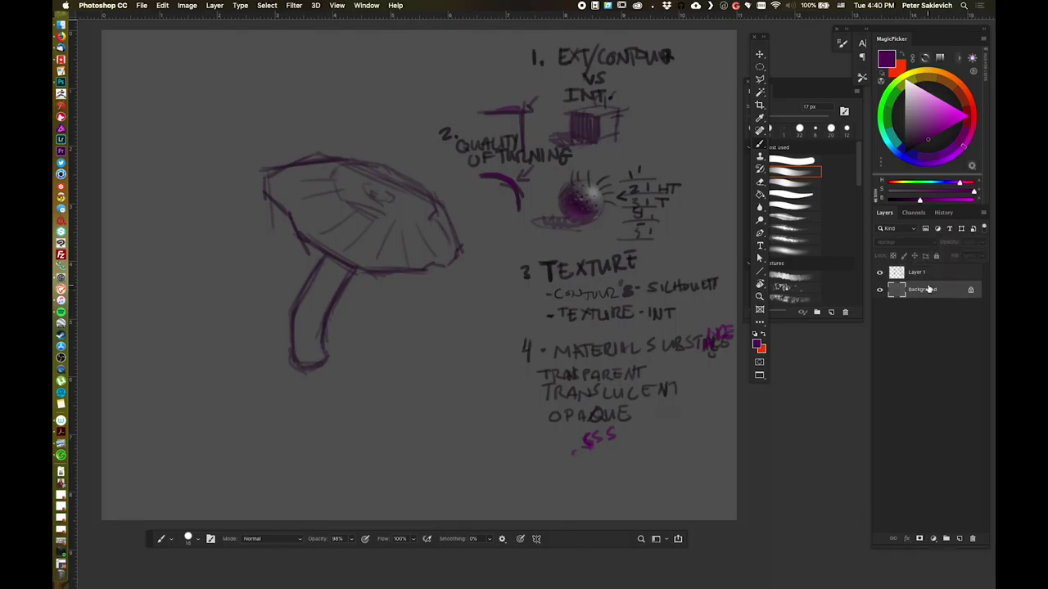
click(958, 538)
drag(960, 88, 971, 100)
click(939, 129)
drag(414, 207, 445, 208)
drag(325, 197, 345, 199)
mouse_move(352, 236)
mouse_down()
mouse_move(280, 193)
mouse_move(303, 177)
mouse_move(334, 179)
mouse_move(307, 189)
mouse_move(394, 200)
mouse_move(390, 242)
mouse_move(370, 252)
mouse_move(439, 259)
mouse_move(445, 245)
mouse_move(393, 193)
mouse_up()
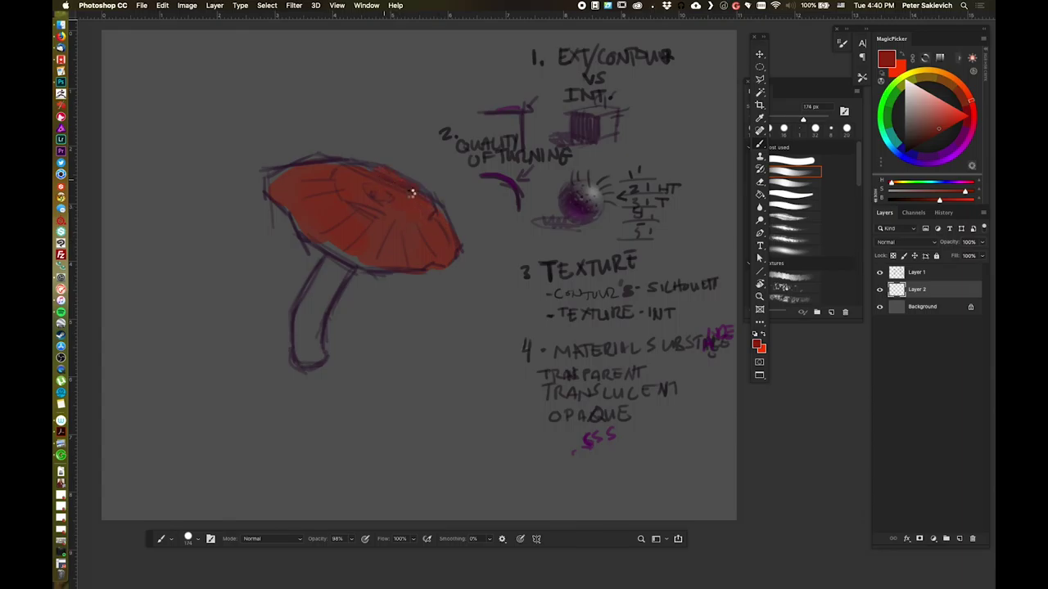
mouse_move(434, 229)
mouse_down()
mouse_move(379, 167)
mouse_move(342, 202)
mouse_move(360, 184)
mouse_move(335, 173)
mouse_move(281, 185)
mouse_up()
drag(328, 239, 314, 356)
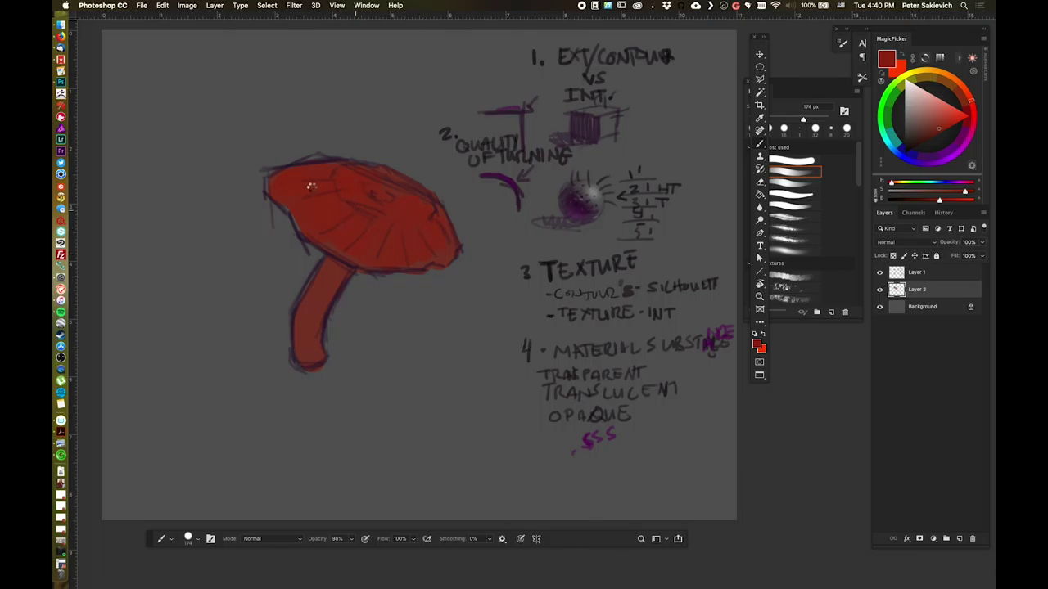
mouse_move(352, 250)
mouse_down()
mouse_move(310, 321)
mouse_move(316, 350)
mouse_move(325, 321)
mouse_up()
- Paint a very dark brown background around the mushroom's cap and stem with broad strokes on the colour layer
click(917, 144)
click(916, 141)
mouse_move(385, 291)
mouse_down()
mouse_move(413, 293)
mouse_move(375, 288)
mouse_move(413, 292)
mouse_move(372, 291)
mouse_move(463, 269)
mouse_move(399, 299)
mouse_move(355, 299)
mouse_move(362, 285)
mouse_move(381, 325)
mouse_move(388, 310)
mouse_move(368, 311)
mouse_move(341, 327)
mouse_up()
click(915, 145)
mouse_move(259, 274)
mouse_down()
mouse_move(292, 278)
mouse_move(279, 313)
mouse_move(306, 257)
mouse_move(249, 199)
mouse_move(280, 228)
mouse_move(285, 257)
mouse_move(236, 287)
mouse_move(209, 275)
mouse_move(265, 268)
mouse_move(252, 284)
mouse_move(237, 246)
mouse_move(271, 229)
mouse_move(304, 265)
mouse_move(279, 307)
mouse_move(285, 369)
mouse_move(260, 287)
mouse_move(224, 345)
mouse_move(454, 315)
mouse_move(458, 331)
mouse_move(481, 279)
mouse_move(467, 214)
mouse_up()
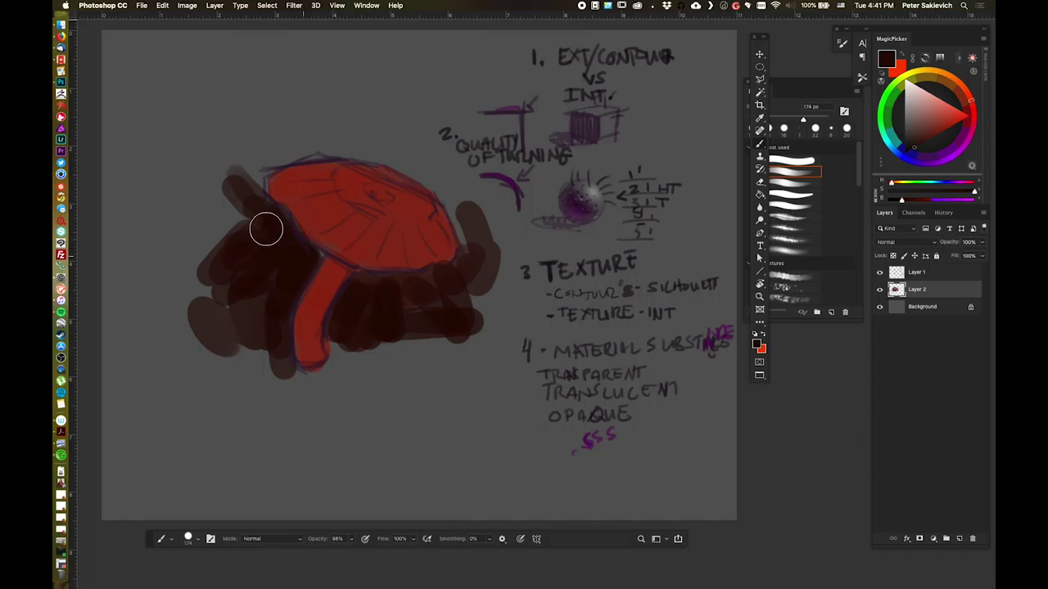
mouse_move(250, 190)
mouse_down()
mouse_move(263, 157)
mouse_move(315, 143)
mouse_move(364, 152)
mouse_move(261, 161)
mouse_move(335, 144)
mouse_move(401, 152)
mouse_move(342, 140)
mouse_move(439, 186)
mouse_move(444, 178)
mouse_move(484, 253)
mouse_up()
mouse_move(248, 201)
mouse_down()
mouse_move(195, 230)
mouse_move(256, 321)
mouse_move(270, 365)
mouse_move(335, 391)
mouse_move(372, 339)
mouse_move(350, 342)
mouse_move(348, 324)
mouse_move(331, 327)
mouse_move(331, 401)
mouse_move(281, 379)
mouse_move(307, 377)
mouse_move(263, 412)
mouse_move(219, 390)
mouse_move(400, 269)
mouse_move(391, 290)
mouse_move(422, 294)
mouse_move(377, 372)
mouse_move(410, 407)
mouse_move(240, 347)
mouse_move(244, 337)
mouse_move(194, 361)
mouse_move(291, 390)
mouse_move(369, 369)
mouse_move(362, 407)
mouse_move(400, 361)
mouse_move(438, 227)
mouse_move(349, 132)
mouse_move(434, 169)
mouse_move(290, 252)
mouse_move(320, 251)
mouse_up()
- Reduce the brush to about 101 px and paint darker red shading in the cap's centre and towards its rim
ctrl+alt+drag(392, 244, 379, 244)
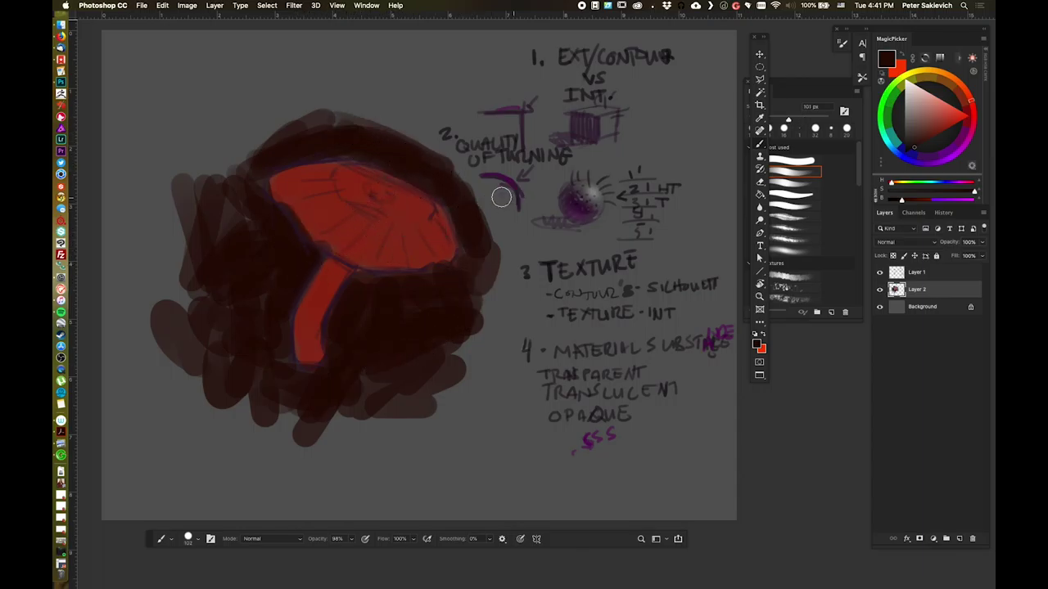
alt+click(370, 237)
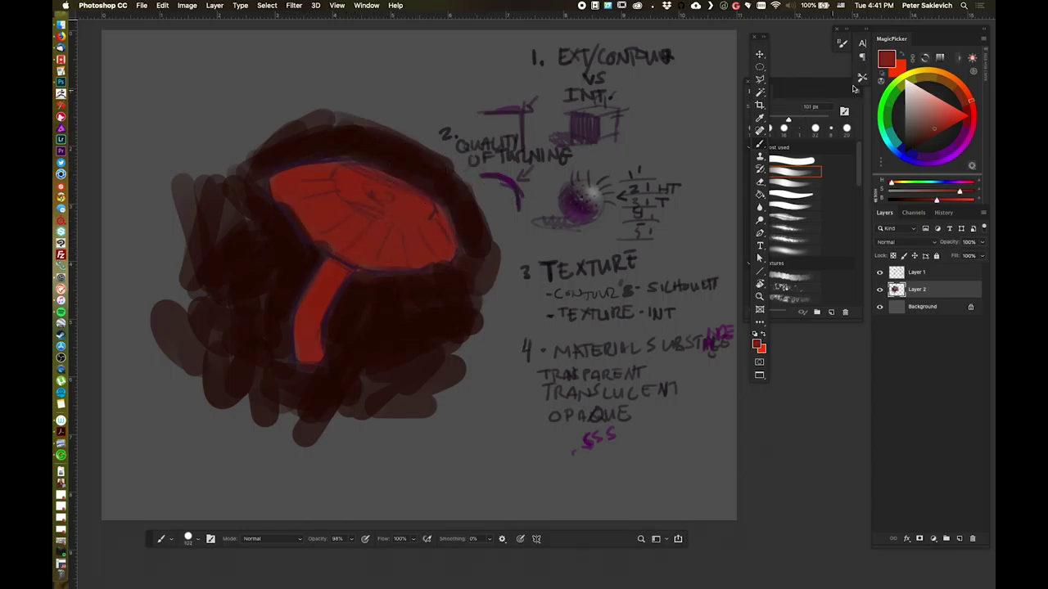
click(928, 134)
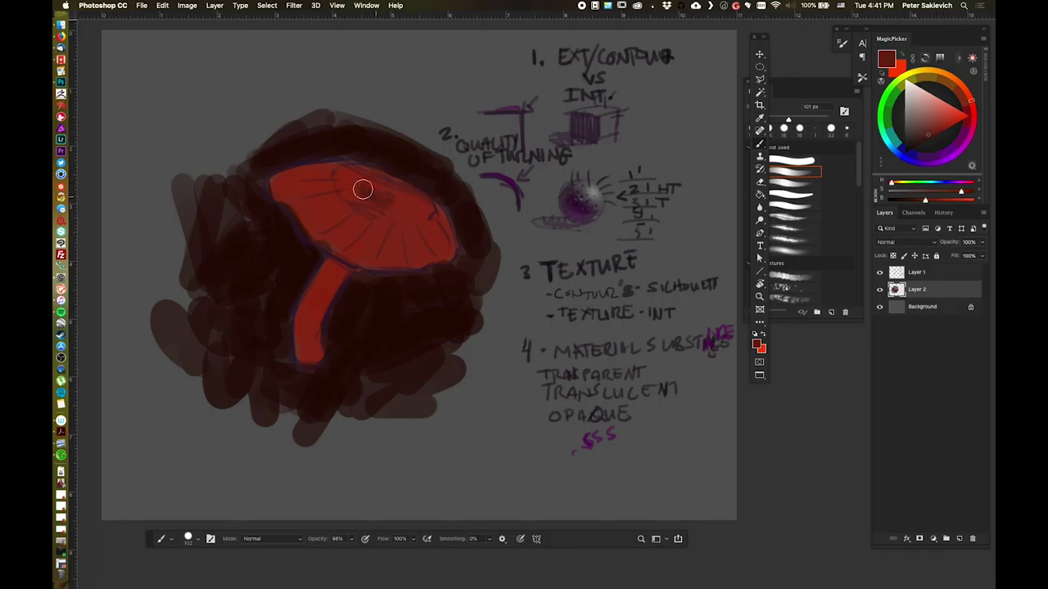
drag(362, 190, 451, 237)
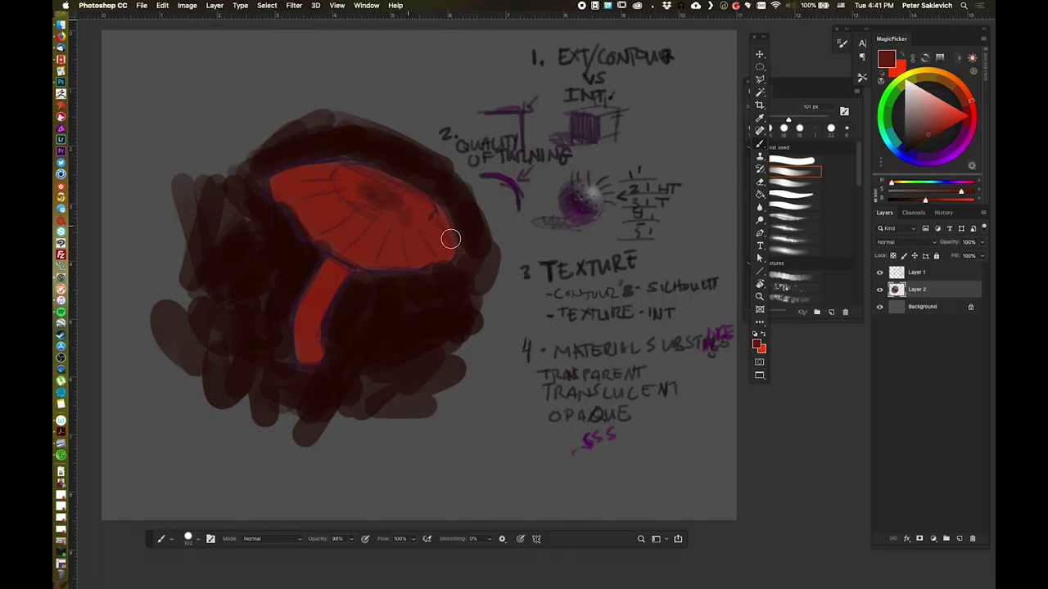
click(331, 223)
click(279, 187)
- Paint the stem in dark maroon and add dark shading strokes to the cap with the same colour
drag(929, 135, 920, 139)
click(980, 105)
mouse_move(337, 275)
mouse_down()
mouse_move(304, 313)
mouse_move(316, 346)
mouse_move(309, 370)
mouse_up()
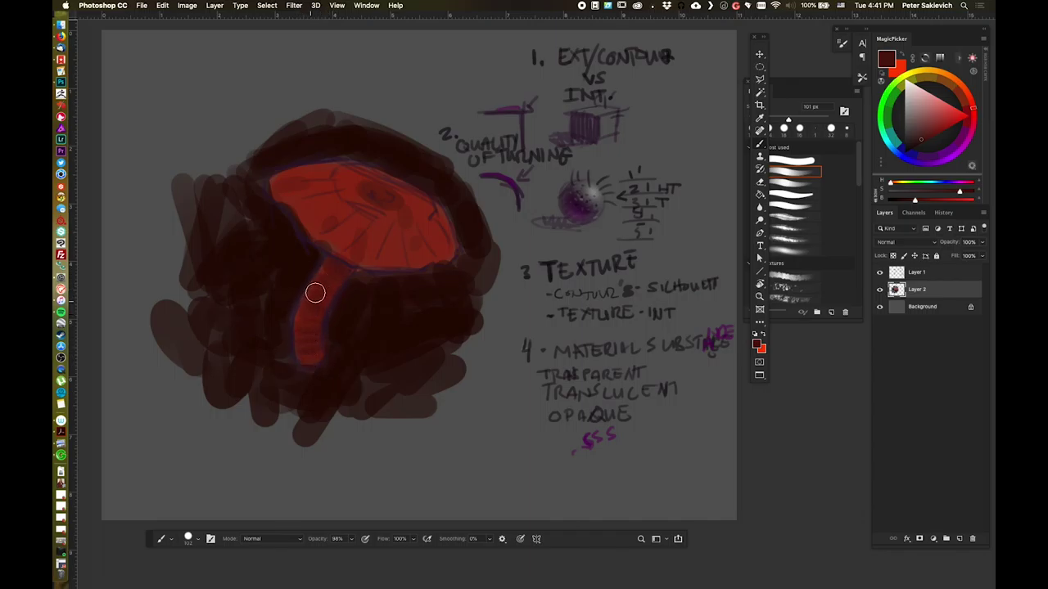
mouse_move(316, 292)
mouse_down()
mouse_move(329, 271)
mouse_move(307, 341)
mouse_move(294, 314)
mouse_move(311, 335)
mouse_move(328, 289)
mouse_up()
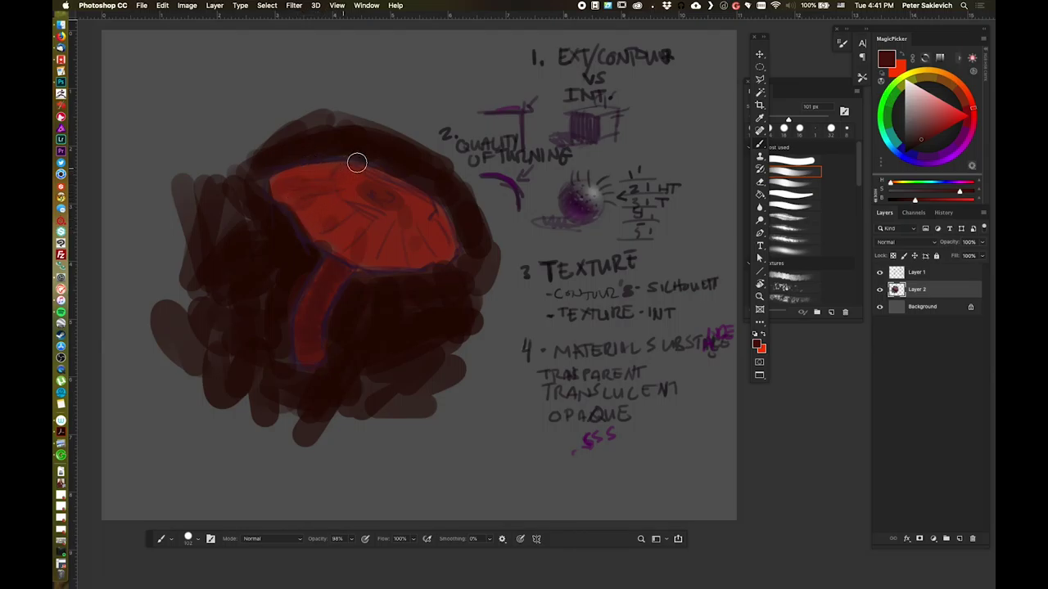
mouse_move(357, 163)
mouse_down()
mouse_move(435, 202)
mouse_move(431, 244)
mouse_move(360, 255)
mouse_move(444, 250)
mouse_up()
- Paint brighter red strokes across the cap's folds and rim, reducing the brush to 59 px
mouse_move(922, 137)
mouse_down()
mouse_move(949, 136)
mouse_move(946, 120)
mouse_up()
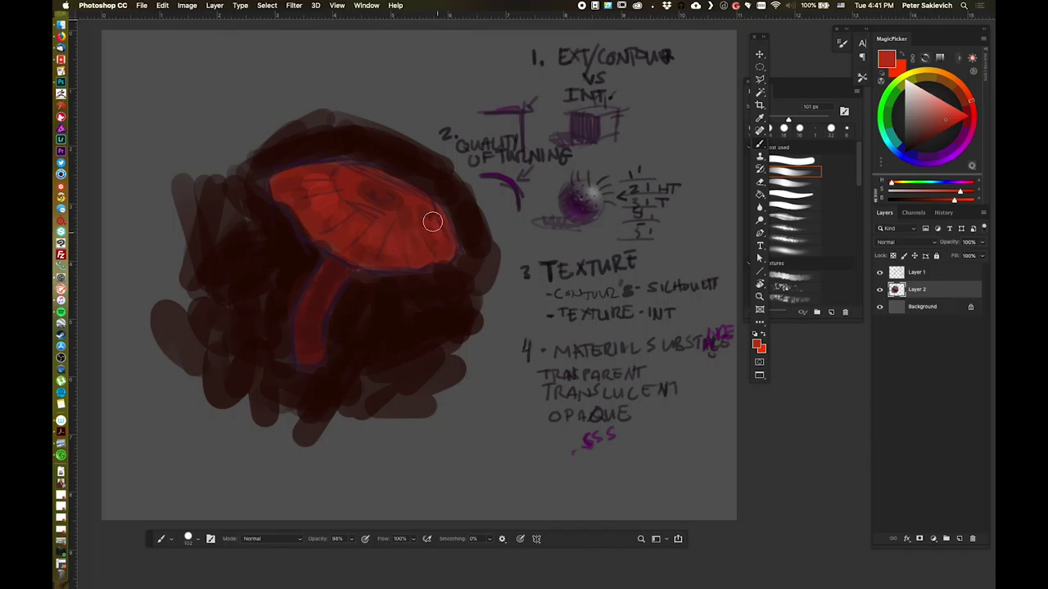
mouse_move(432, 221)
mouse_down()
mouse_move(444, 234)
mouse_move(434, 226)
mouse_up()
mouse_move(324, 183)
mouse_down()
mouse_move(357, 174)
mouse_move(331, 176)
mouse_move(349, 168)
mouse_up()
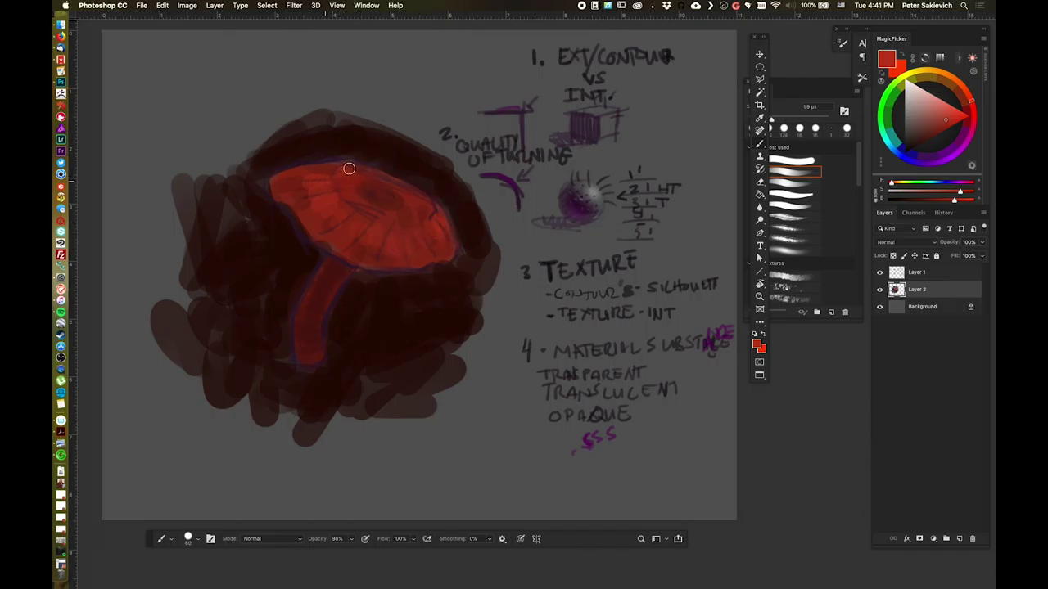
drag(325, 239, 335, 244)
- Refine the cap and stem shading with reds sampled from each, and check the painting with the sketch layer temporarily hidden
alt+click(379, 181)
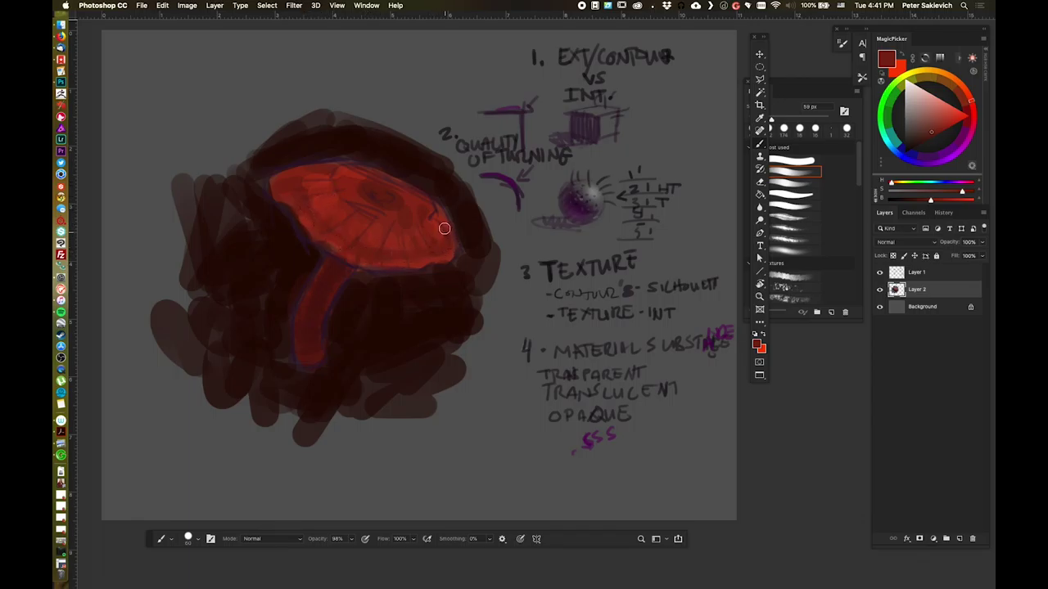
alt+click(330, 288)
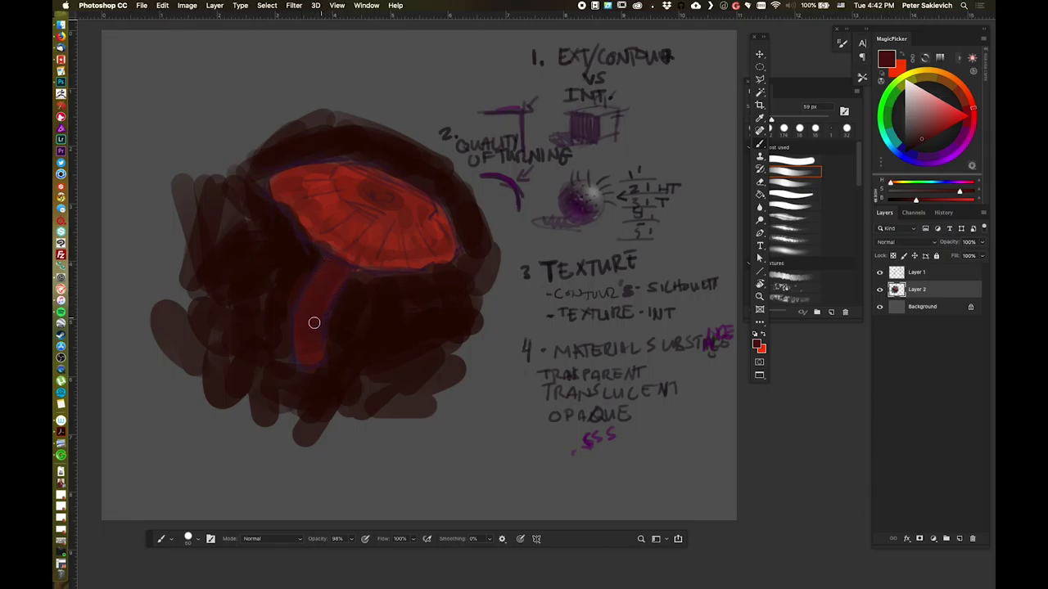
click(880, 274)
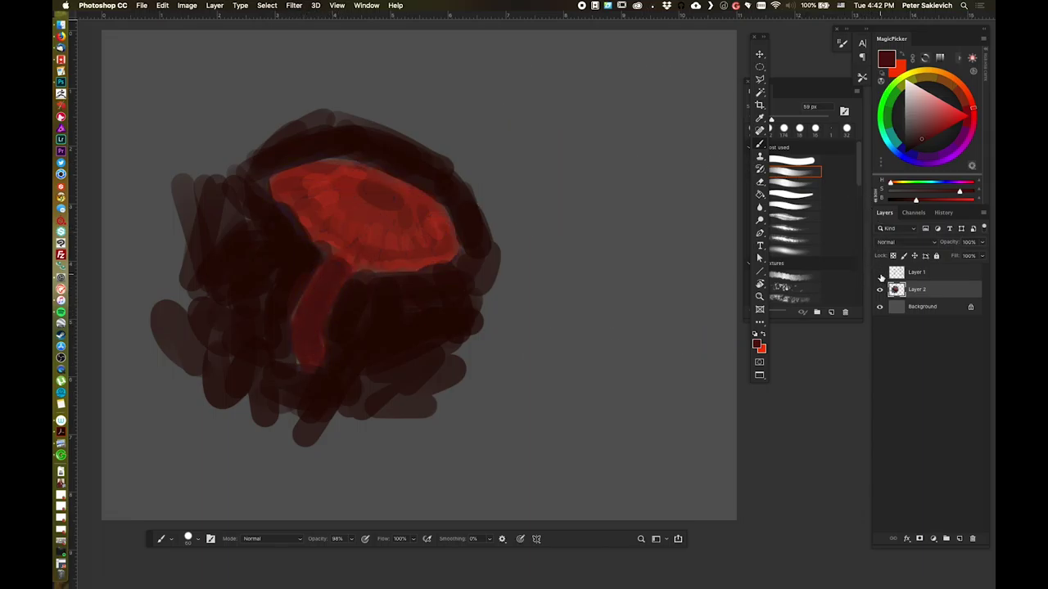
click(880, 273)
- Paint thin dark cracks across the cap with the sampled background brown and an 18 px brush, undoing a stray stroke
alt+click(323, 145)
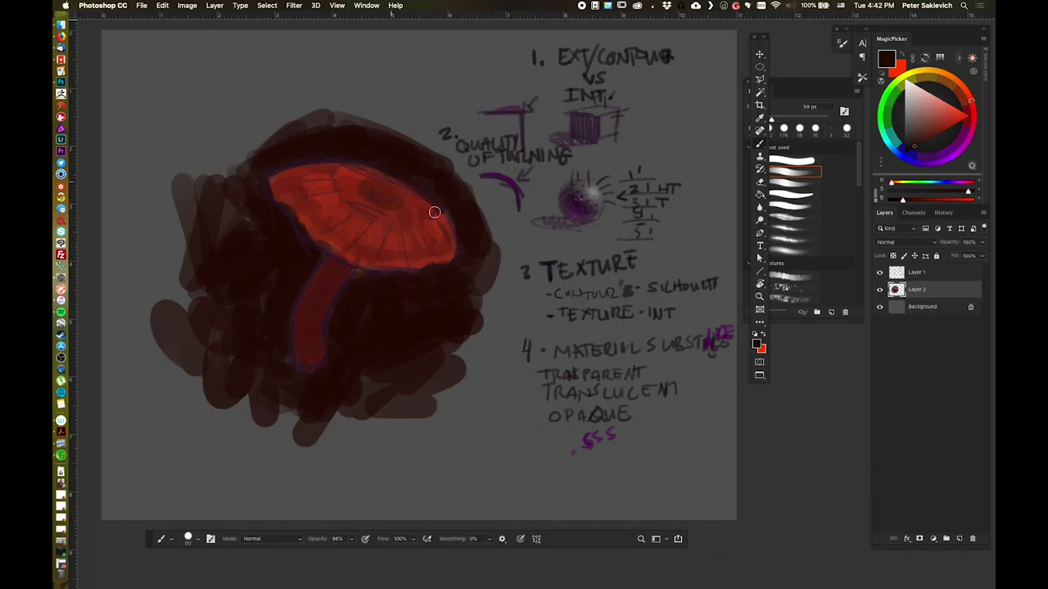
alt+click(390, 307)
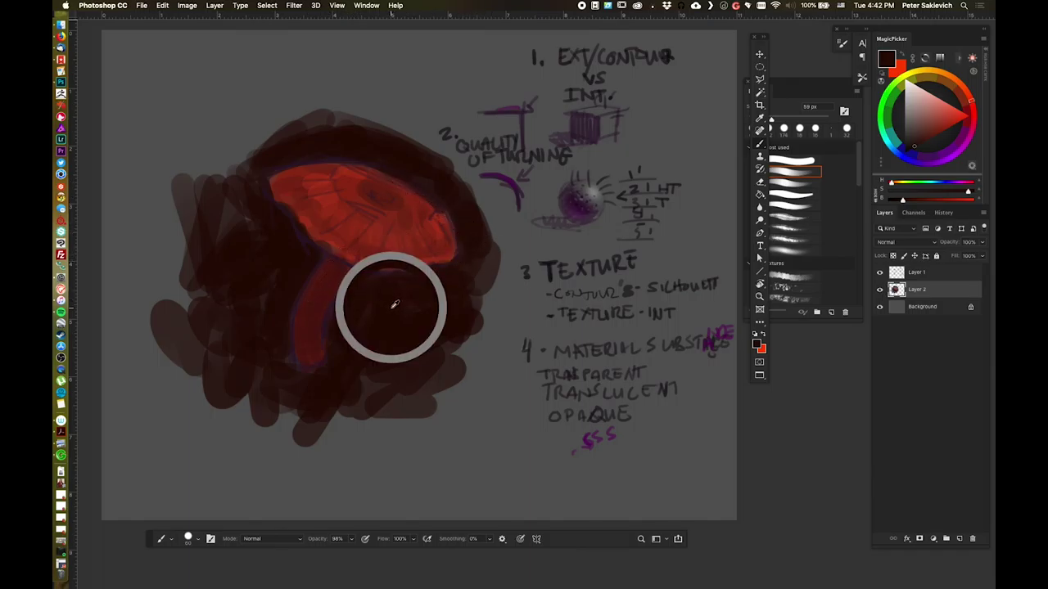
drag(376, 301, 383, 306)
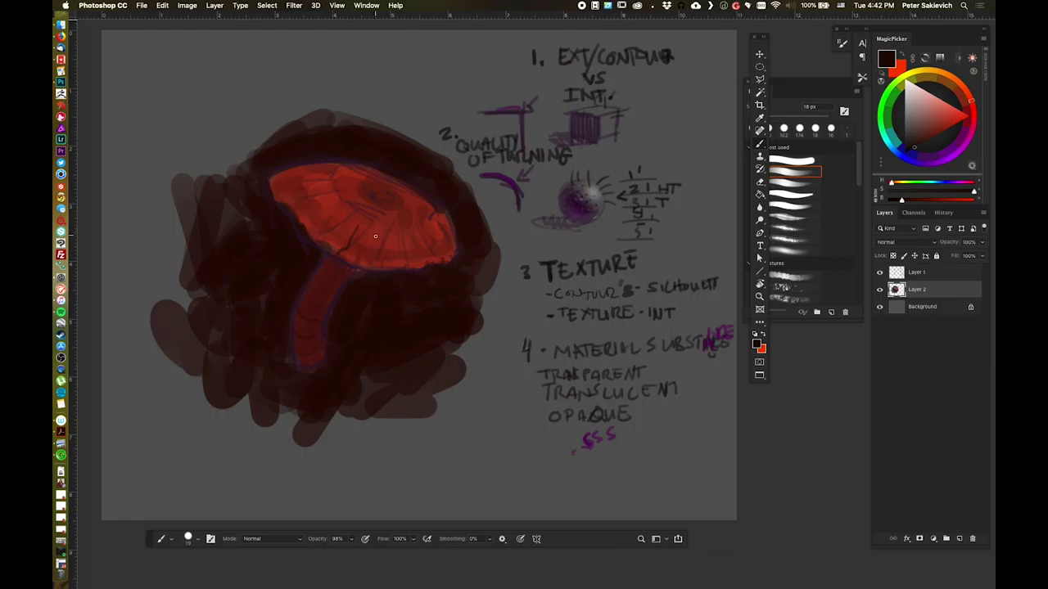
key(super+z)
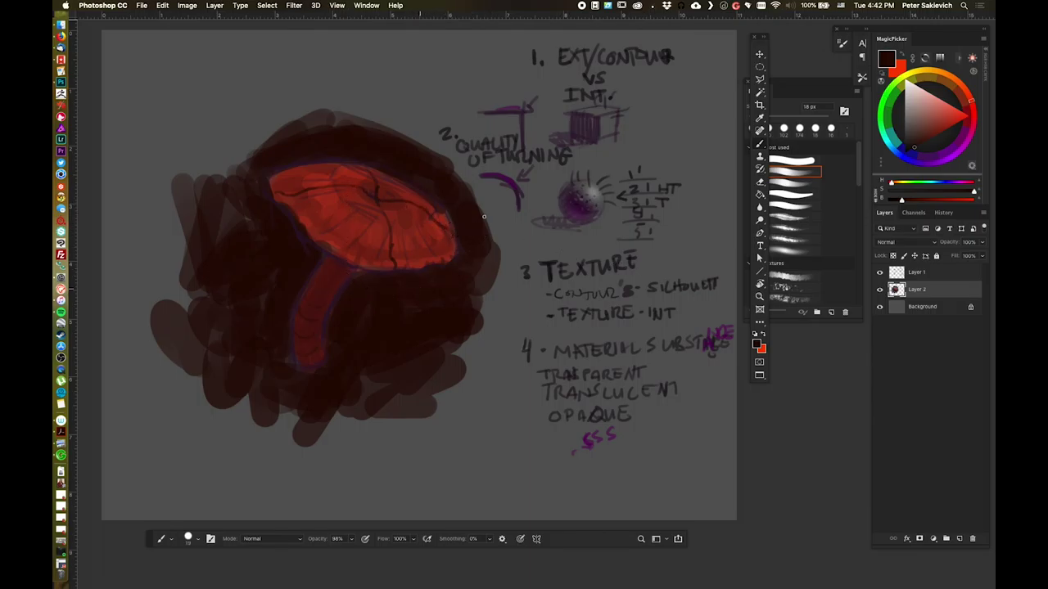
- Deepen the cap's folds with dark red strokes at 34 px and soften them with a red sampled from the cap
click(924, 140)
click(924, 136)
drag(369, 252, 370, 254)
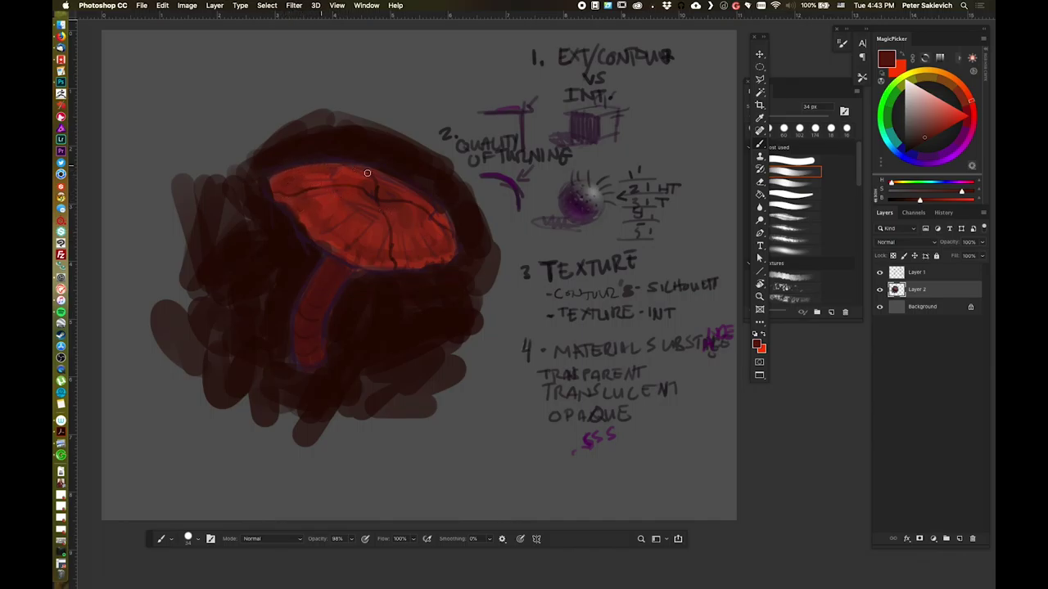
alt+click(412, 238)
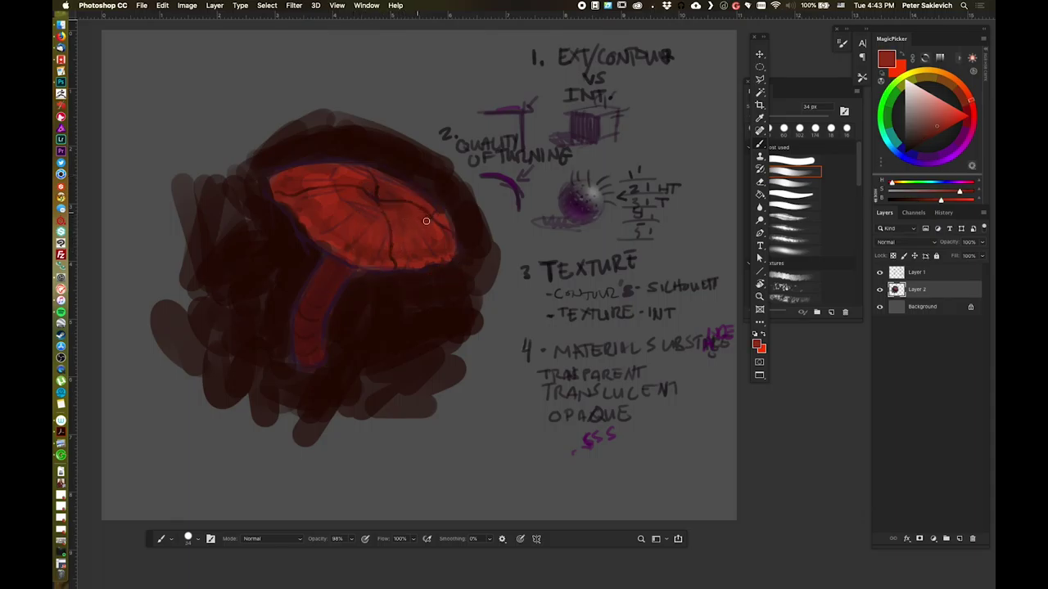
- Paint bright red and orange highlights on the cap's folds and along its upper and lower rim
alt+click(327, 201)
click(943, 128)
drag(951, 128, 948, 121)
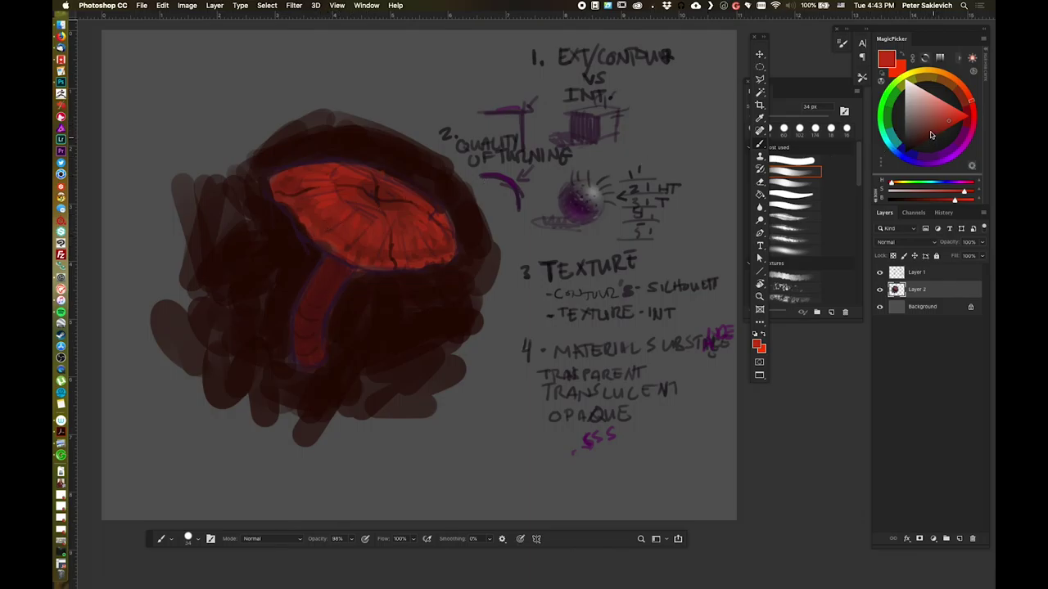
click(951, 114)
drag(969, 91, 965, 88)
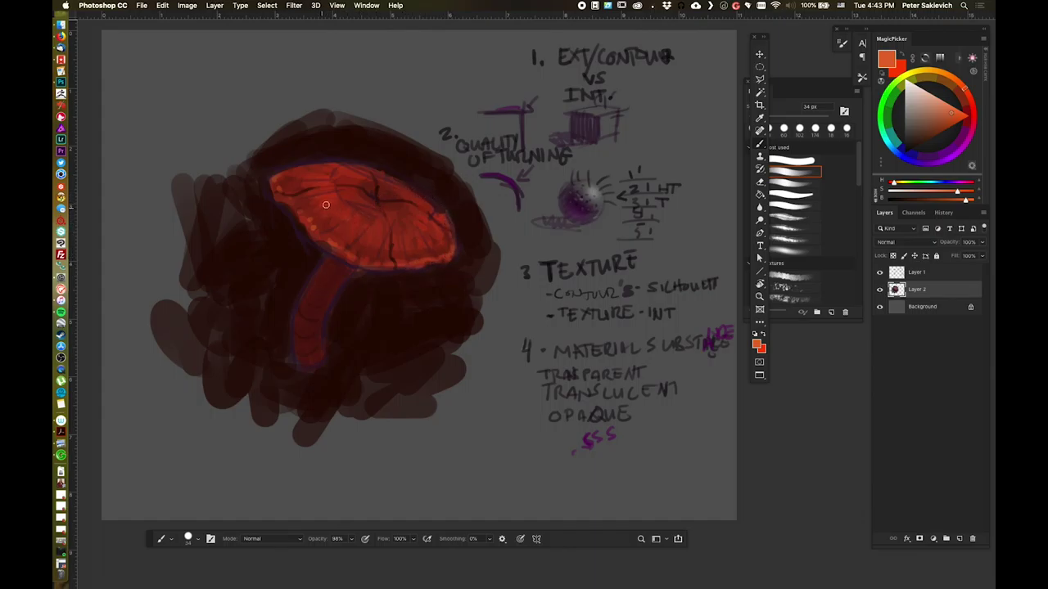
drag(334, 169, 343, 170)
- Tidy the stem's outline with the sampled dark background colour at 47 px and hide the sketch layer
alt+click(358, 325)
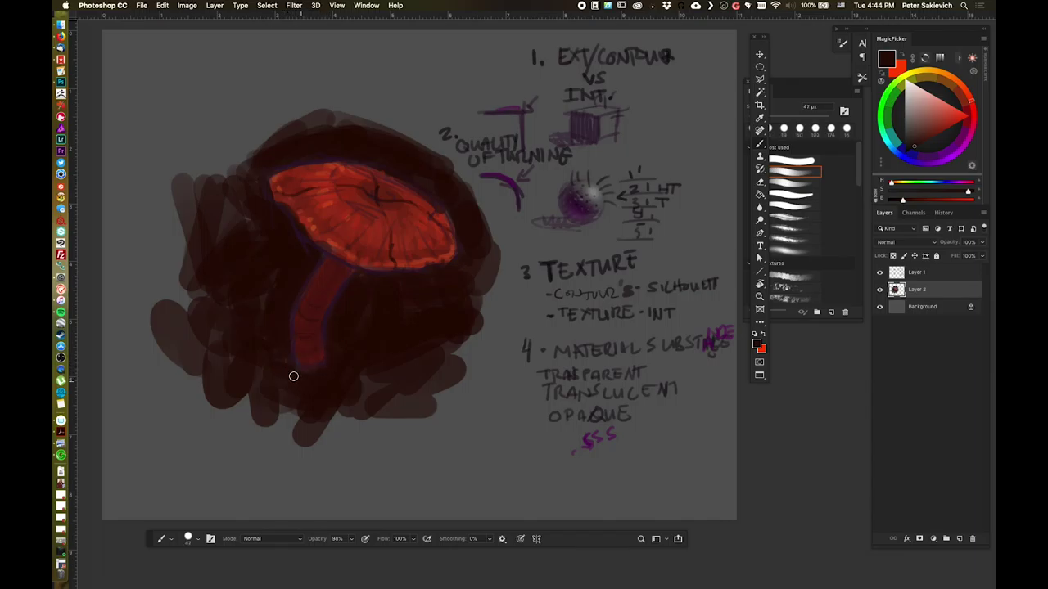
click(351, 295)
click(880, 272)
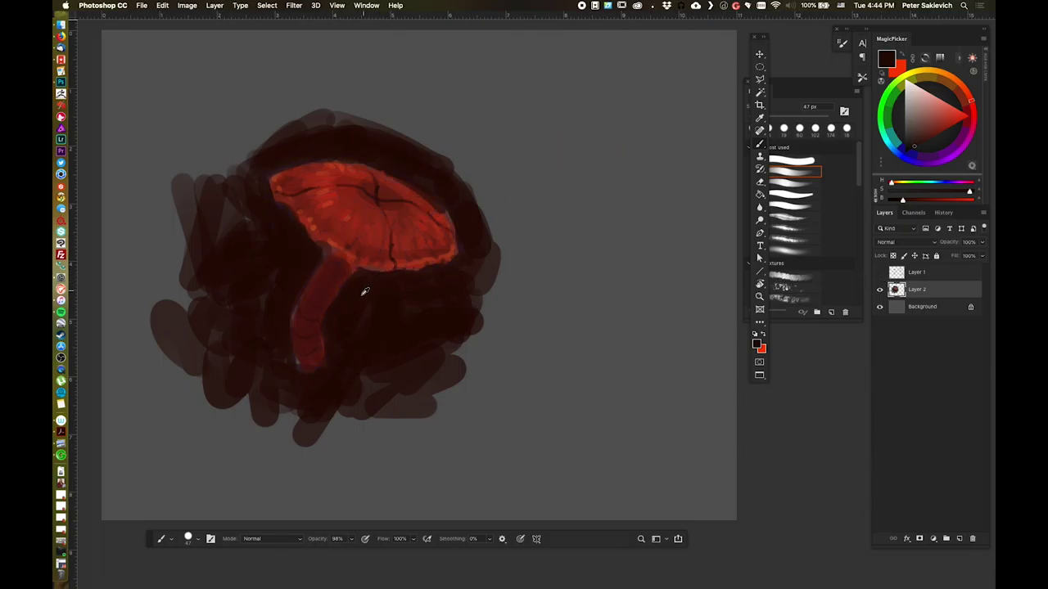
key(super+z)
- Move the brush list over the canvas, enlarge it and bring the "blends" brush group into view
click(805, 89)
drag(816, 87, 652, 87)
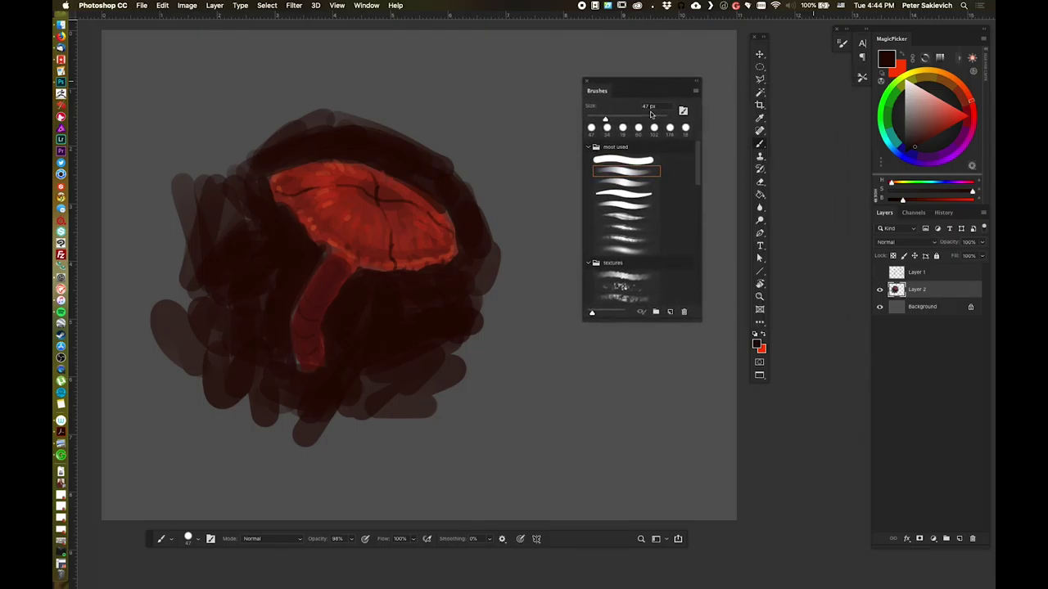
drag(696, 319, 708, 449)
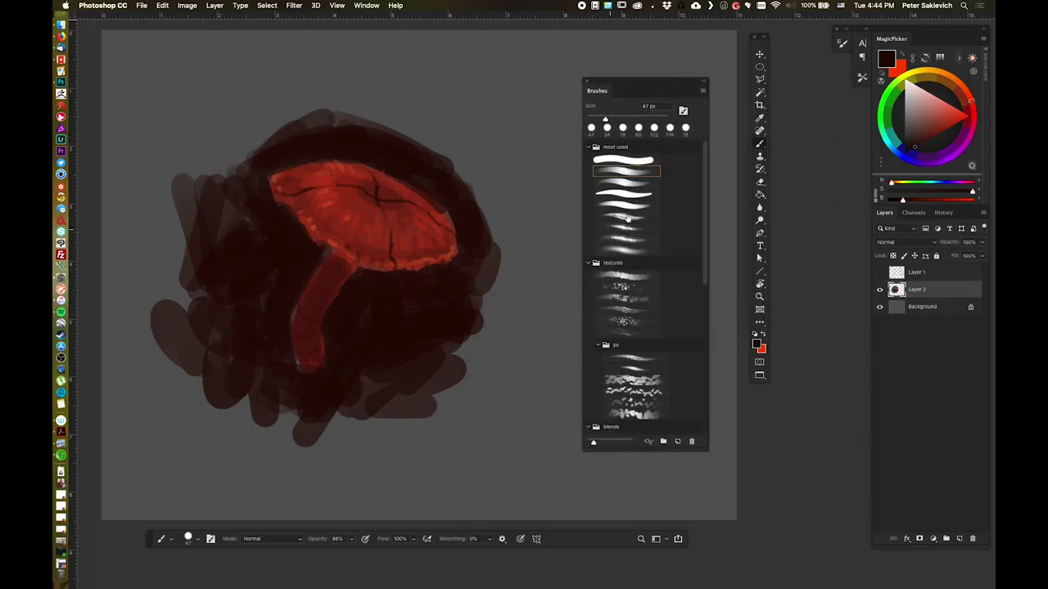
scroll(706, 283, down, 1)
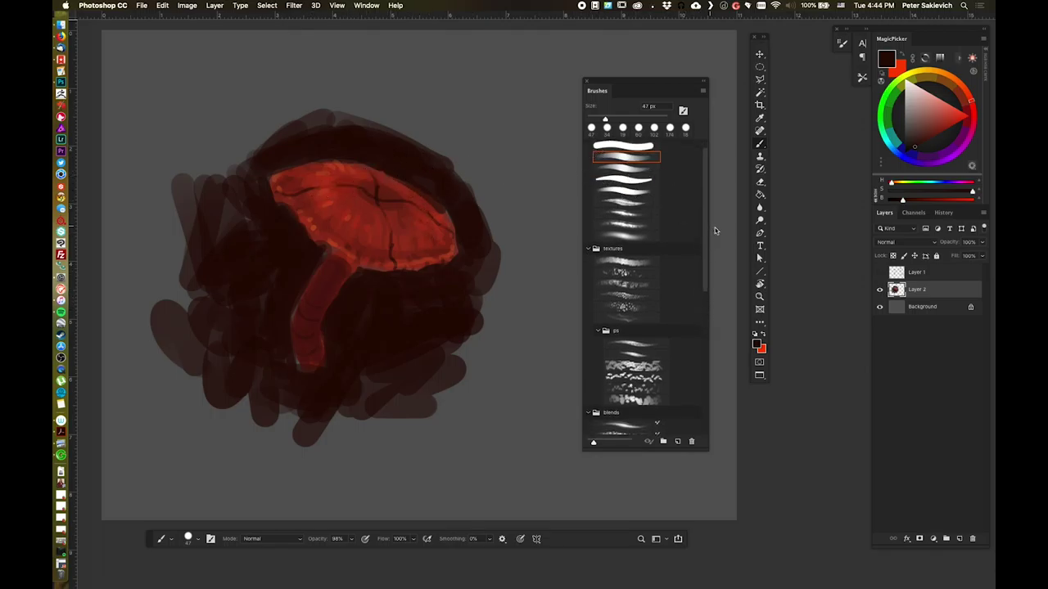
drag(707, 271, 703, 315)
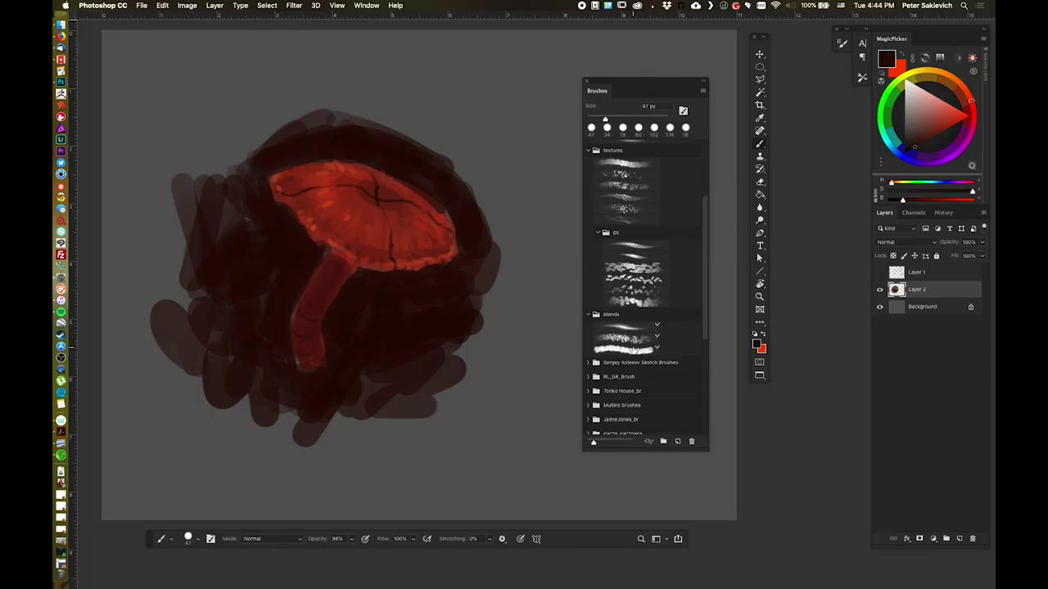
- Smear the dark background's right and lower edges into ragged textures with the three mixer brushes of the "blends" group
click(630, 343)
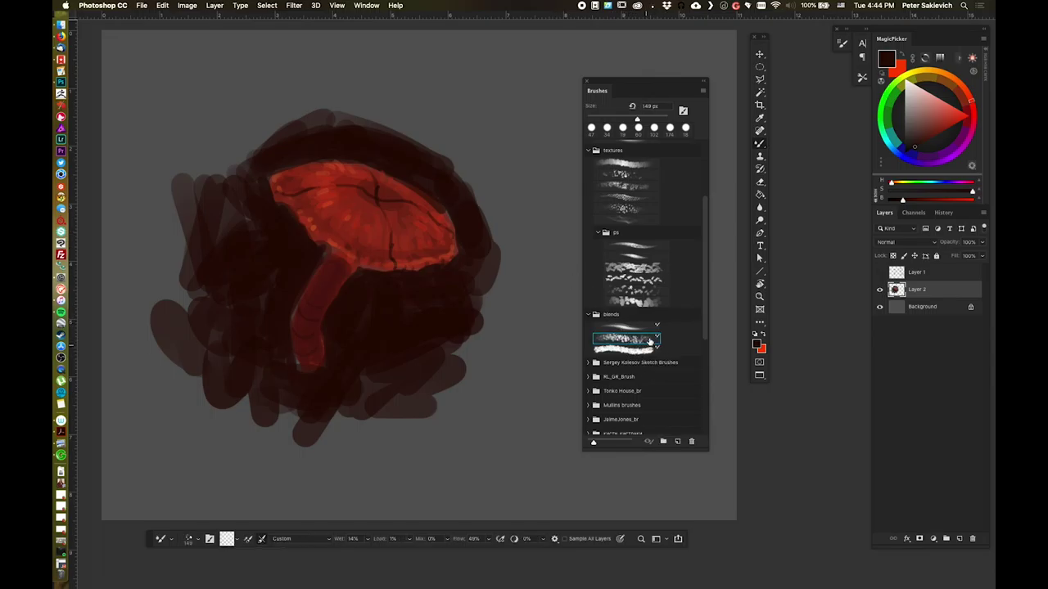
mouse_move(488, 347)
mouse_down()
mouse_move(458, 338)
mouse_move(506, 315)
mouse_move(485, 355)
mouse_move(524, 337)
mouse_move(489, 375)
mouse_move(459, 368)
mouse_move(433, 381)
mouse_up()
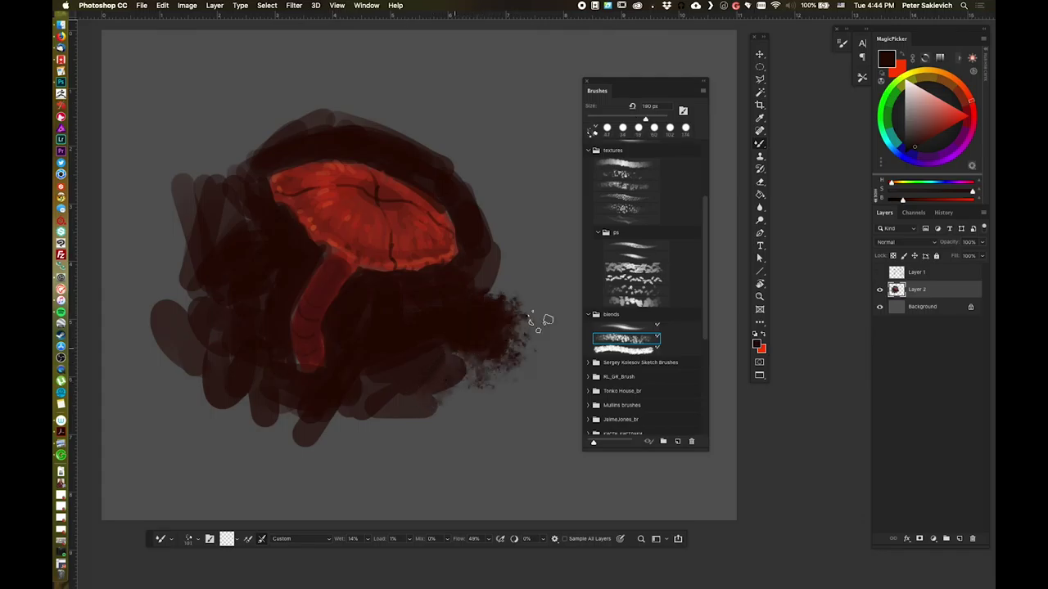
click(642, 350)
mouse_move(520, 222)
mouse_down()
mouse_move(498, 222)
mouse_move(502, 283)
mouse_move(504, 270)
mouse_up()
mouse_move(491, 209)
mouse_down()
mouse_move(499, 278)
mouse_move(500, 184)
mouse_move(516, 283)
mouse_move(510, 188)
mouse_move(518, 252)
mouse_move(543, 184)
mouse_move(510, 271)
mouse_up()
mouse_move(549, 230)
mouse_down()
mouse_move(532, 226)
mouse_move(492, 328)
mouse_move(592, 292)
mouse_up()
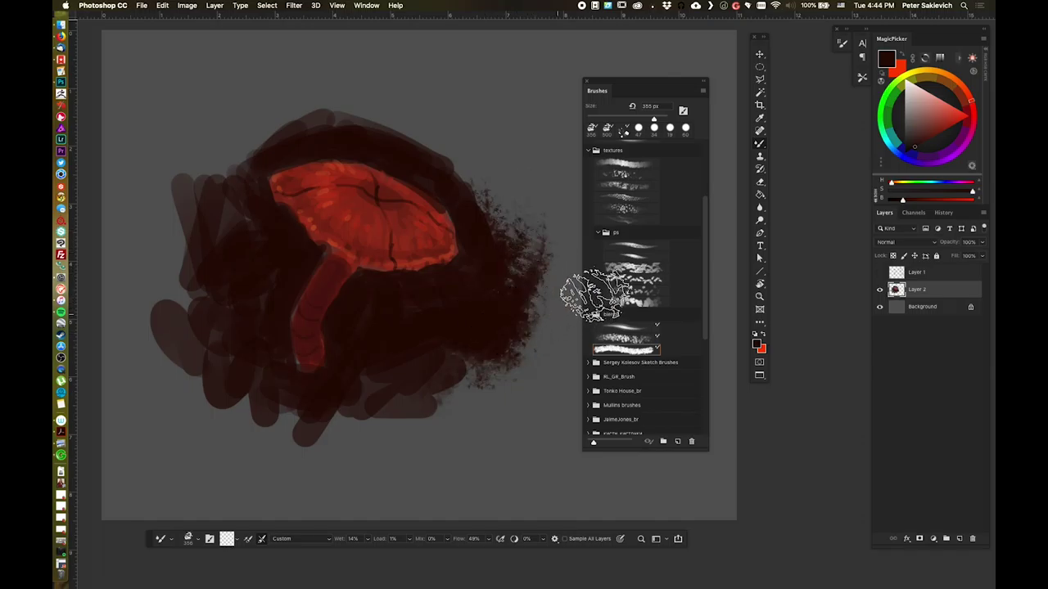
click(636, 330)
mouse_move(405, 386)
mouse_down()
mouse_move(390, 422)
mouse_move(416, 391)
mouse_move(434, 411)
mouse_move(432, 393)
mouse_move(455, 405)
mouse_move(471, 366)
mouse_up()
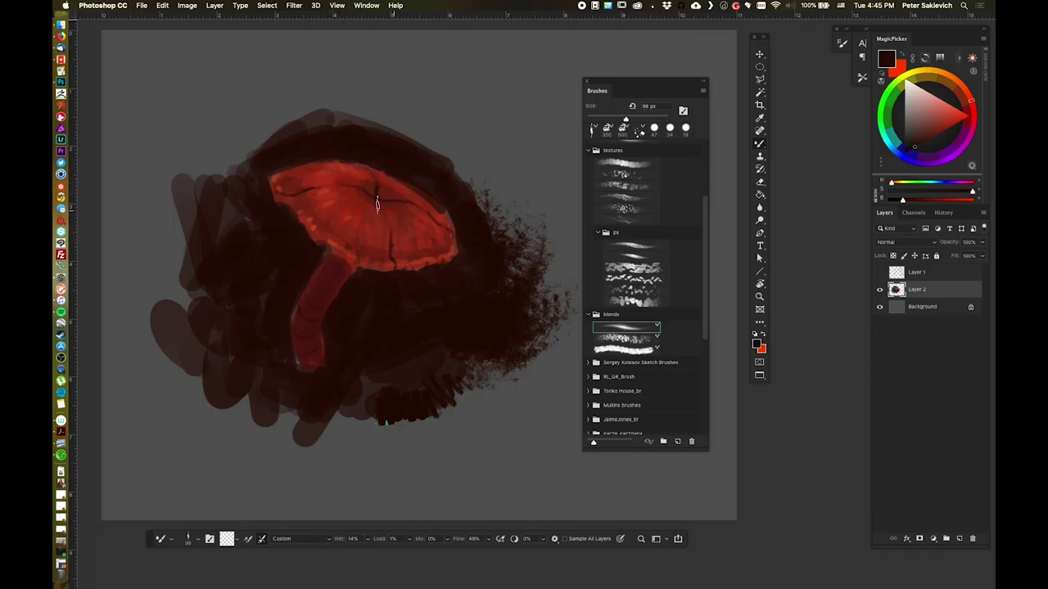
- Blend the paint strokes across the mushroom cap's surface with the 98 px mixer brush
key(super+plus)
key(super+plus)
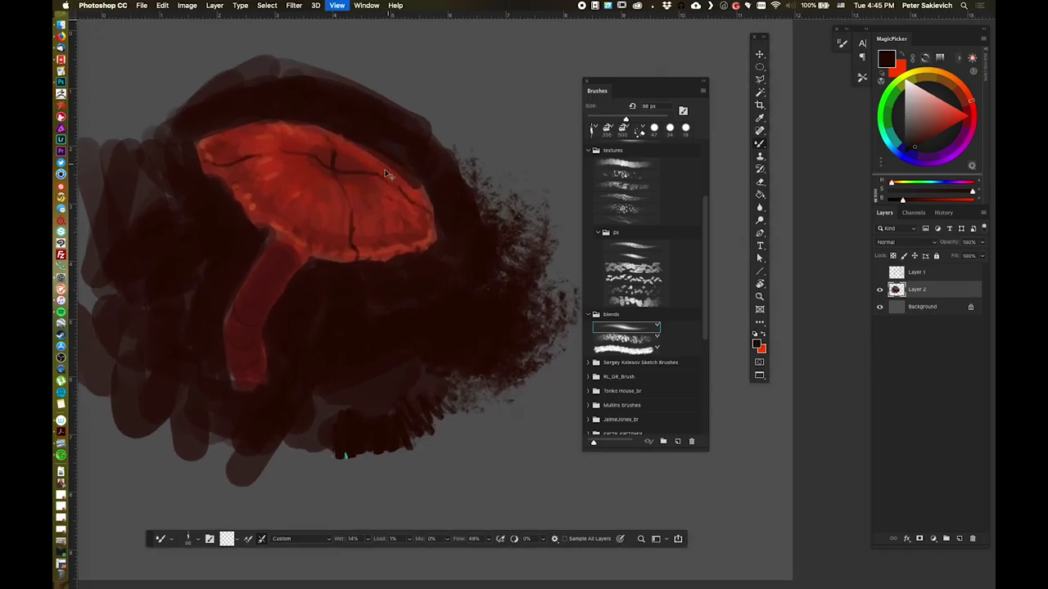
drag(292, 159, 421, 243)
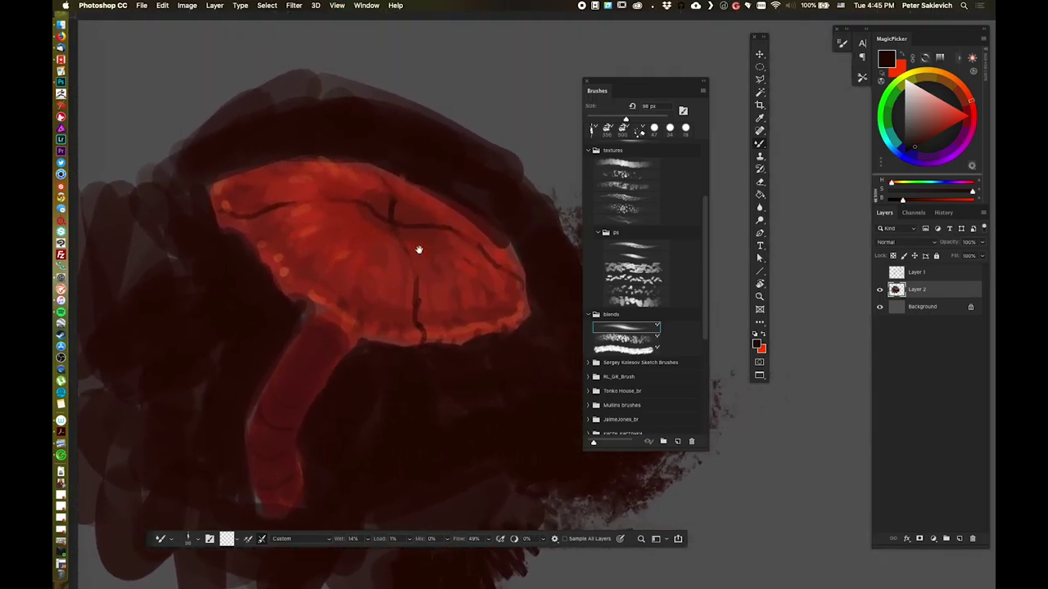
key(super+equal)
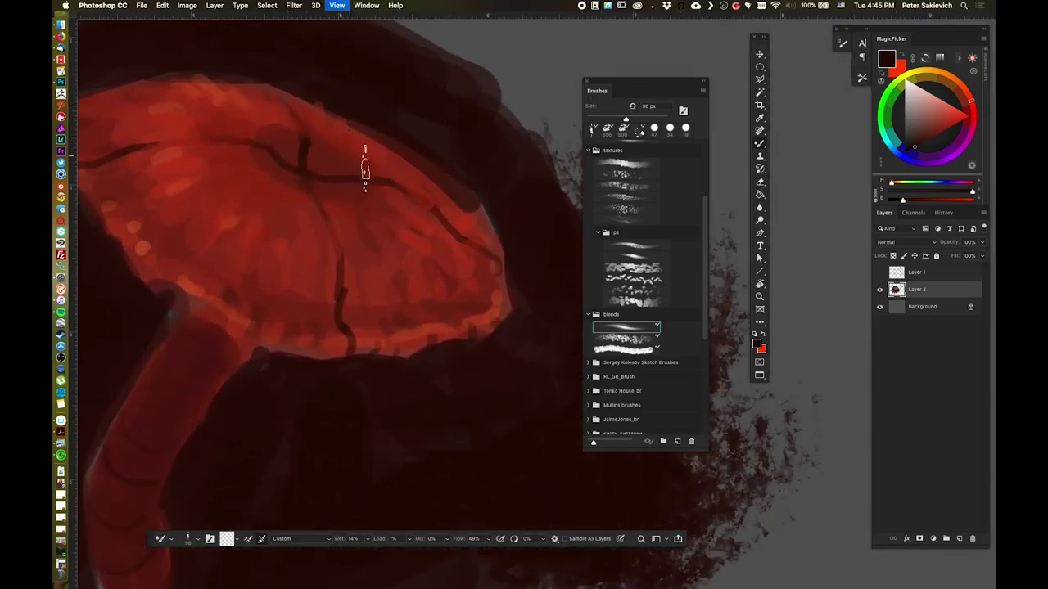
drag(363, 164, 423, 180)
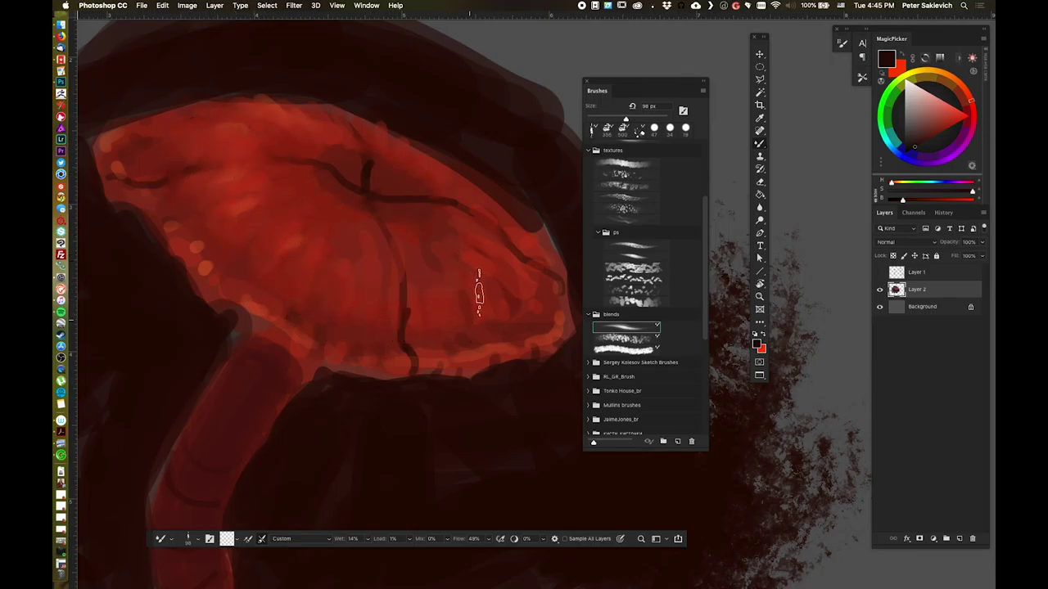
scroll(475, 252, down, 3)
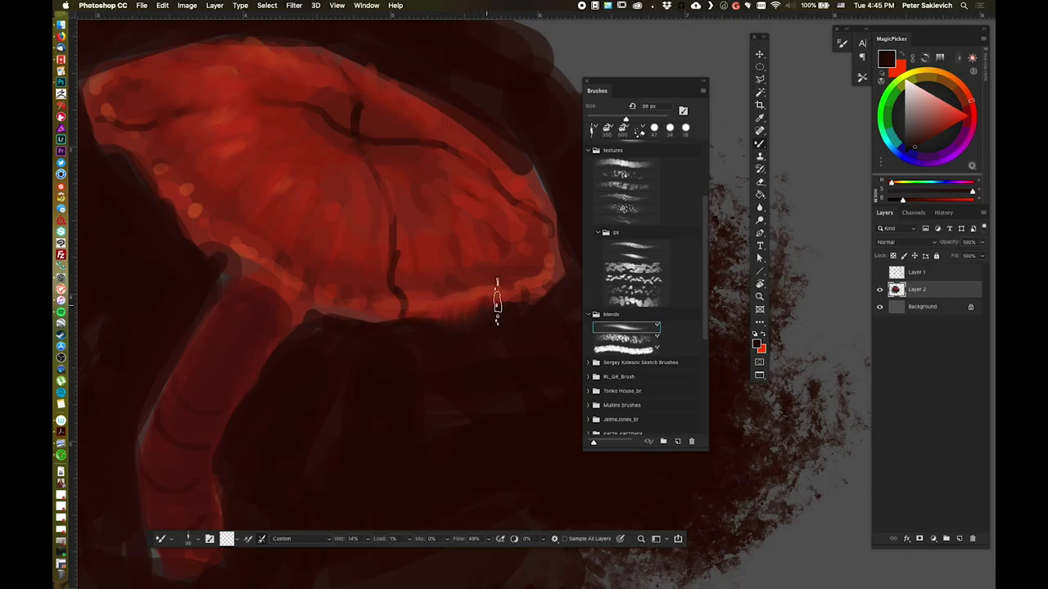
- Try smearing the cap's lower rim downward into the dark background with the 98 px mixer brush, and undo the strokes
mouse_move(416, 335)
mouse_down()
mouse_move(392, 313)
mouse_move(359, 331)
mouse_move(325, 299)
mouse_up()
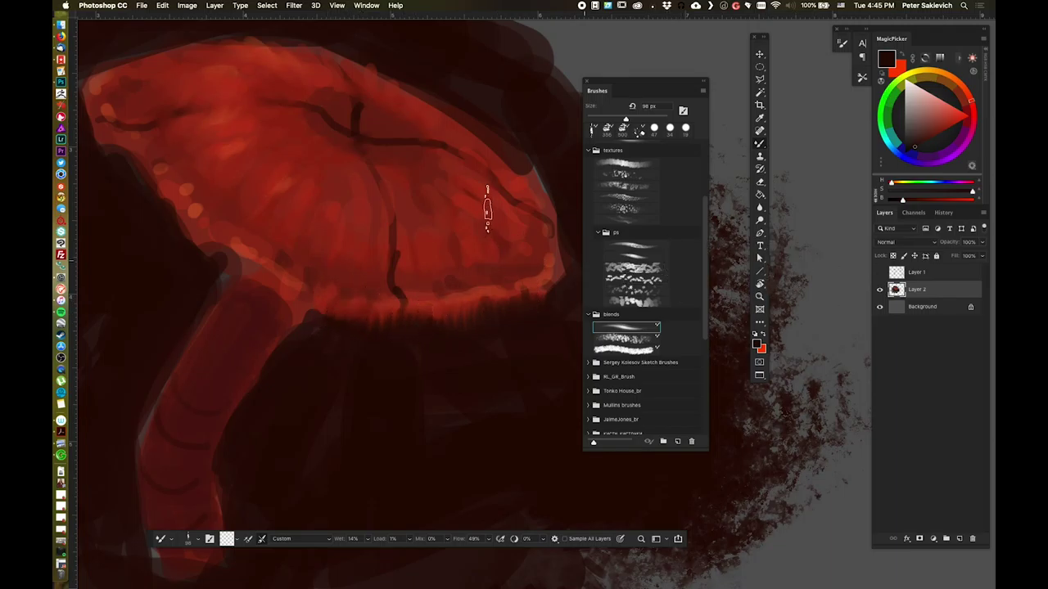
key(super+z)
drag(529, 308, 410, 332)
key(super+z)
key(super+z)
key(super+z)
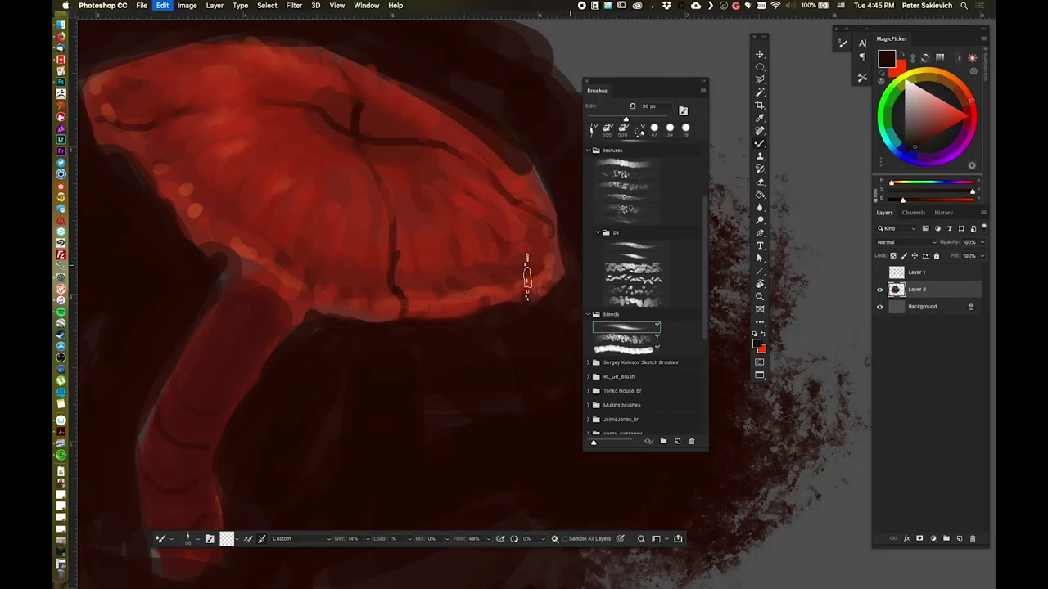
- Reduce the mixer brush to 70 px and soften the cap's lower rim against the dark background
drag(413, 203, 529, 248)
drag(365, 202, 356, 207)
drag(396, 211, 356, 230)
mouse_move(438, 197)
mouse_down()
mouse_move(426, 199)
mouse_move(374, 139)
mouse_move(344, 246)
mouse_up()
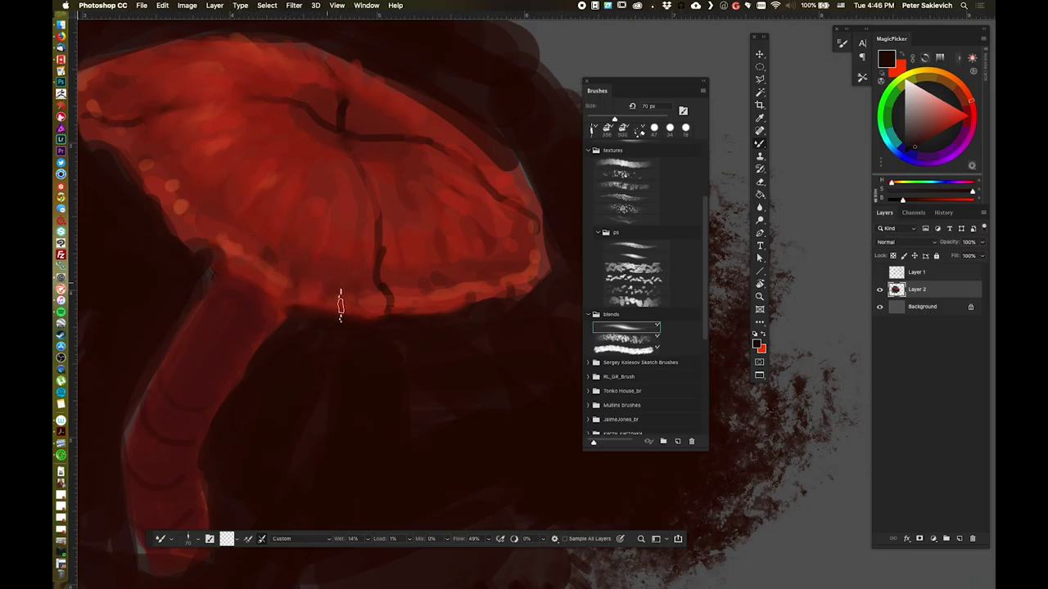
- Switch to the Brush Tool with the second "most used" brush at 21 px and darken the rim beside the stem with sampled colours
drag(705, 270, 707, 179)
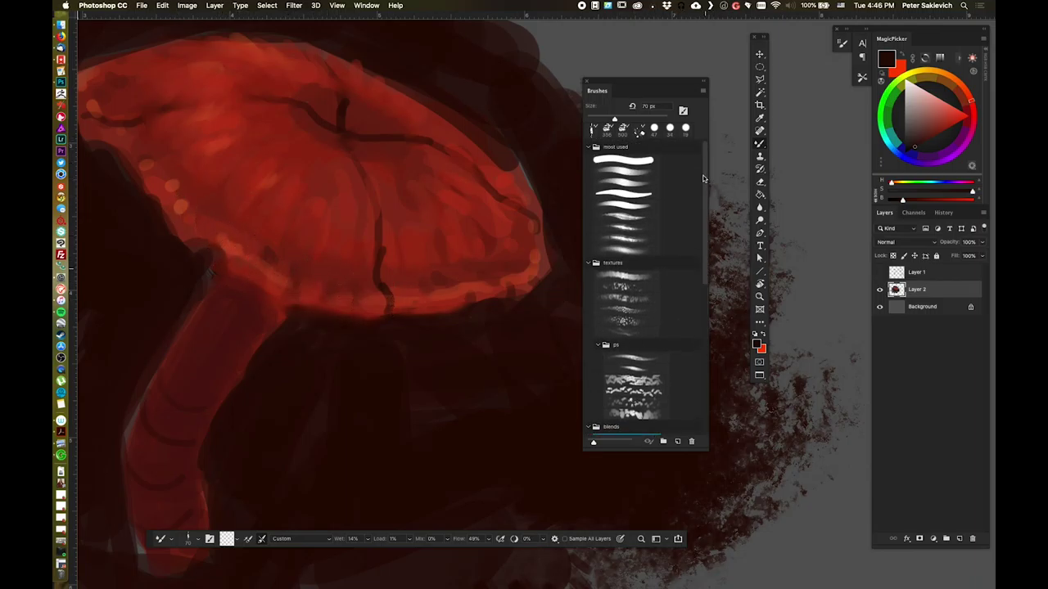
click(639, 174)
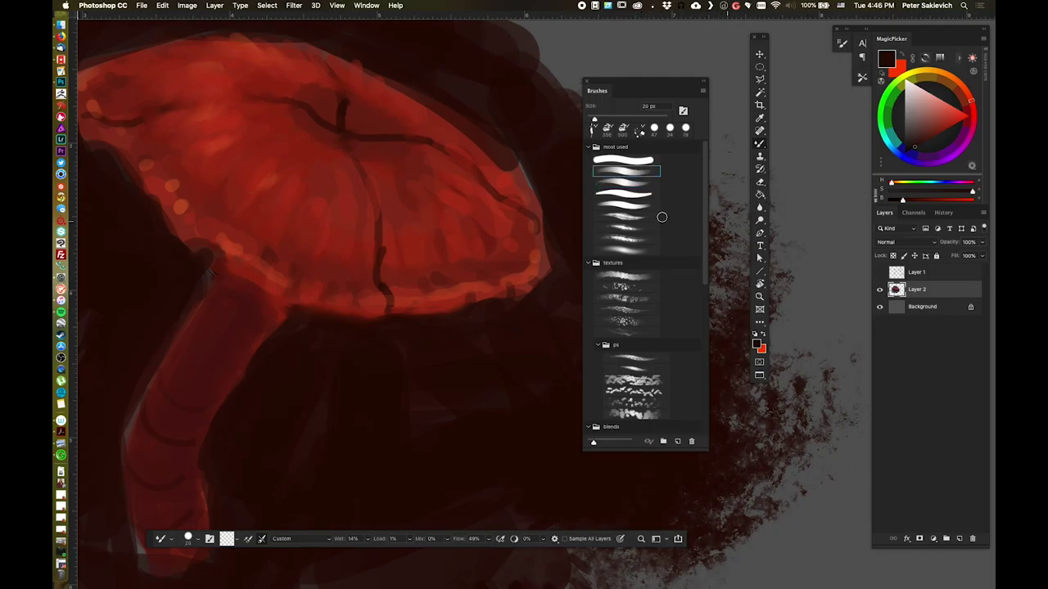
click(762, 146)
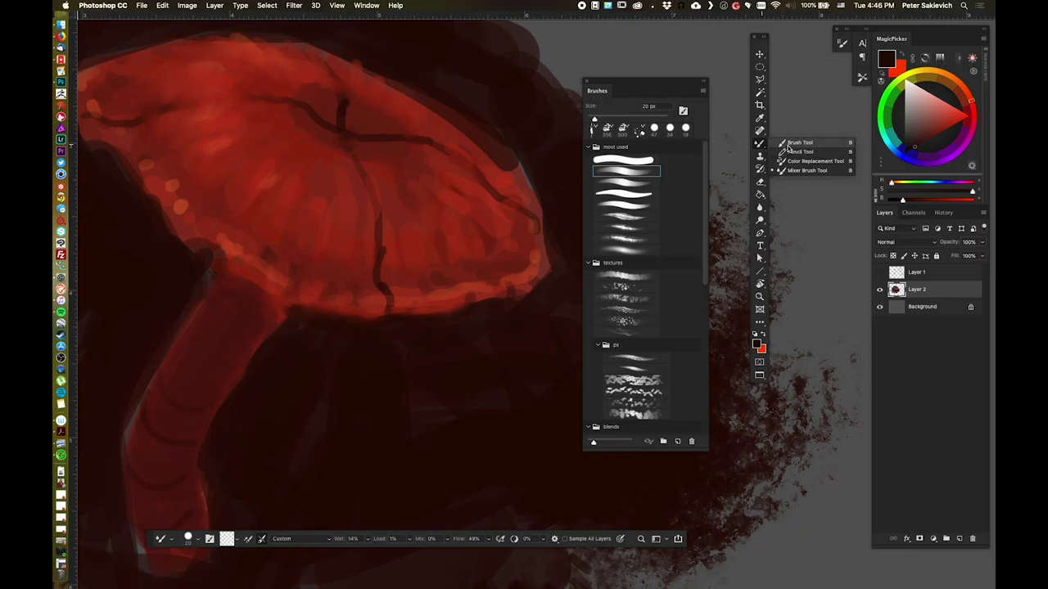
click(783, 143)
drag(289, 211, 277, 235)
drag(214, 242, 218, 251)
alt+click(235, 243)
alt+click(211, 266)
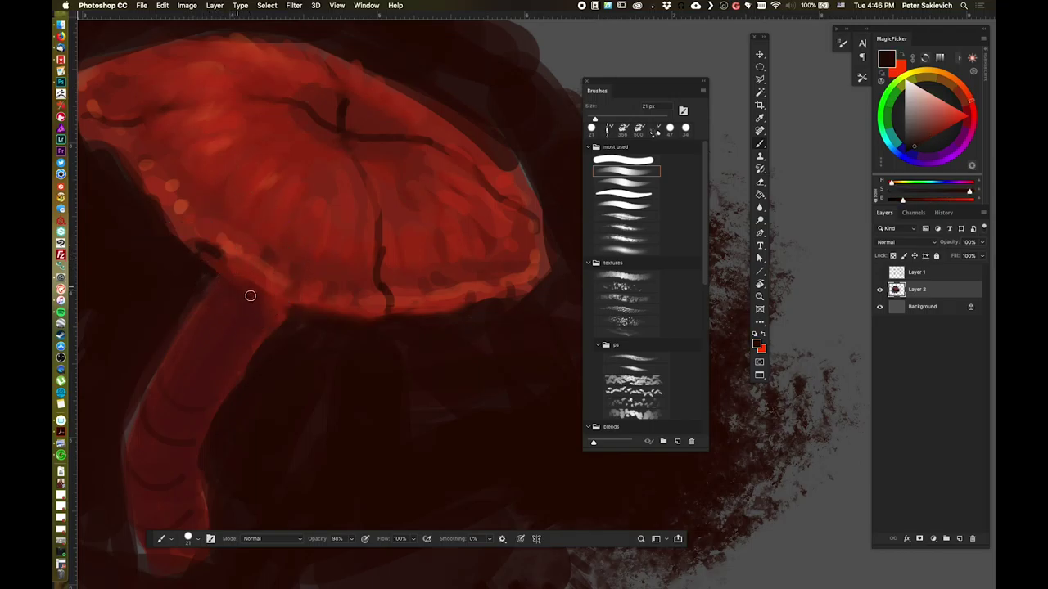
- Paint the joint between cap and stem with sampled reds, adding short dark strokes on the upper stem and along the rim
drag(252, 293, 284, 305)
alt+click(295, 271)
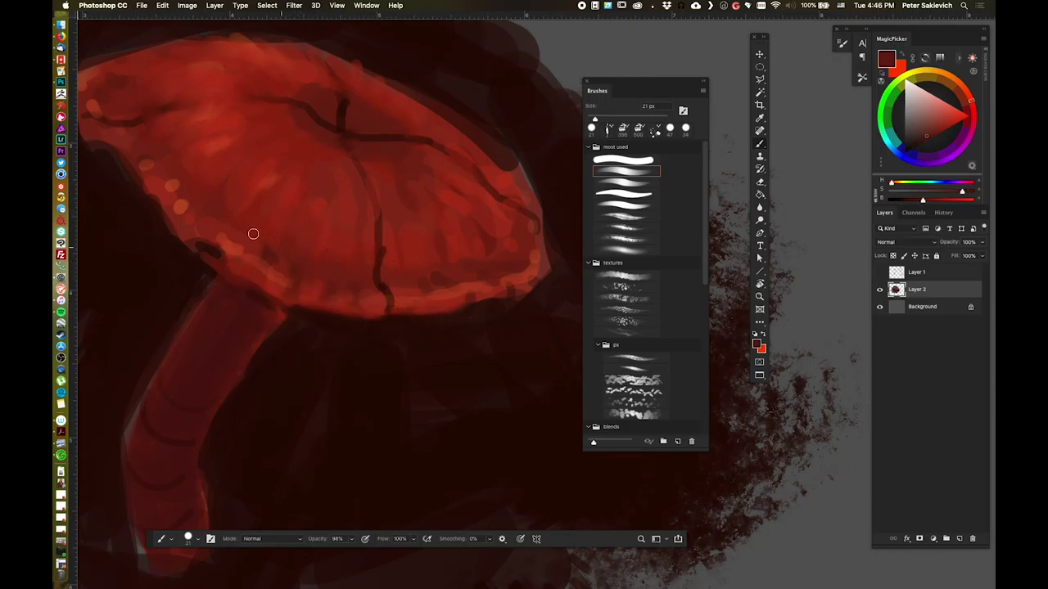
alt+click(252, 300)
alt+click(221, 280)
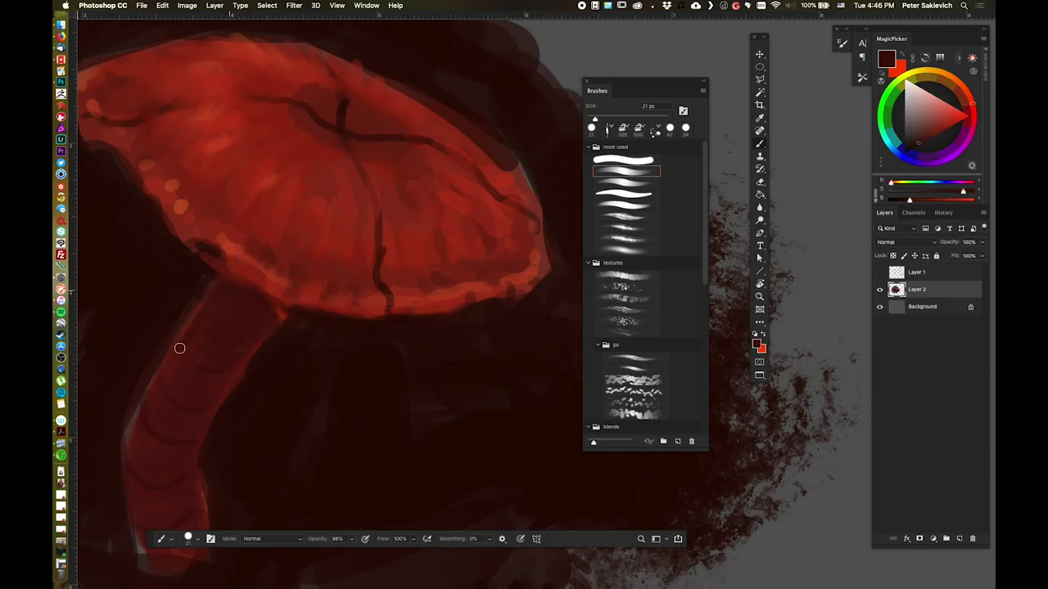
alt+click(270, 278)
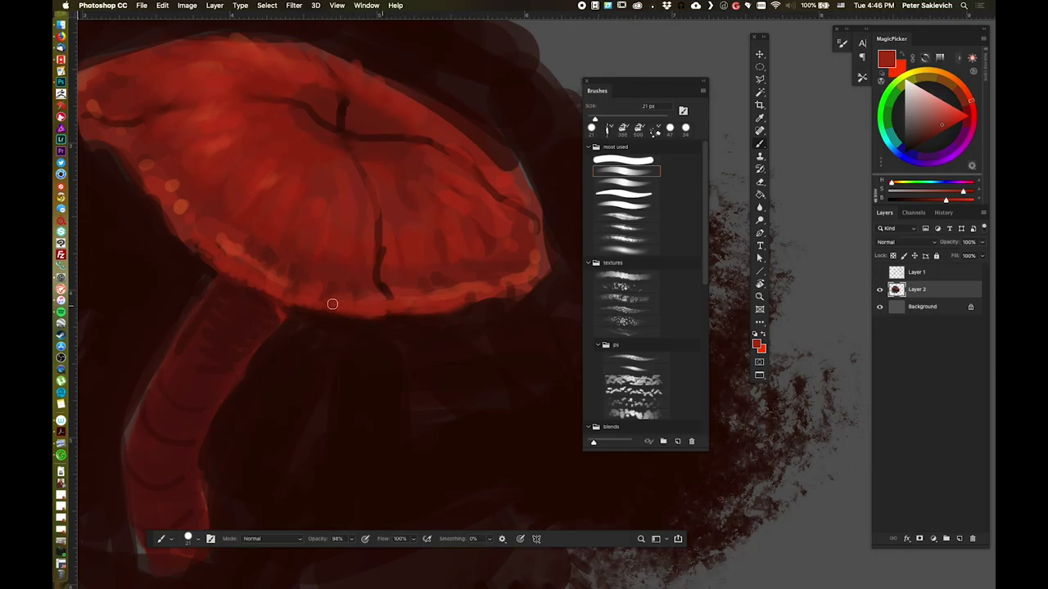
alt+click(221, 240)
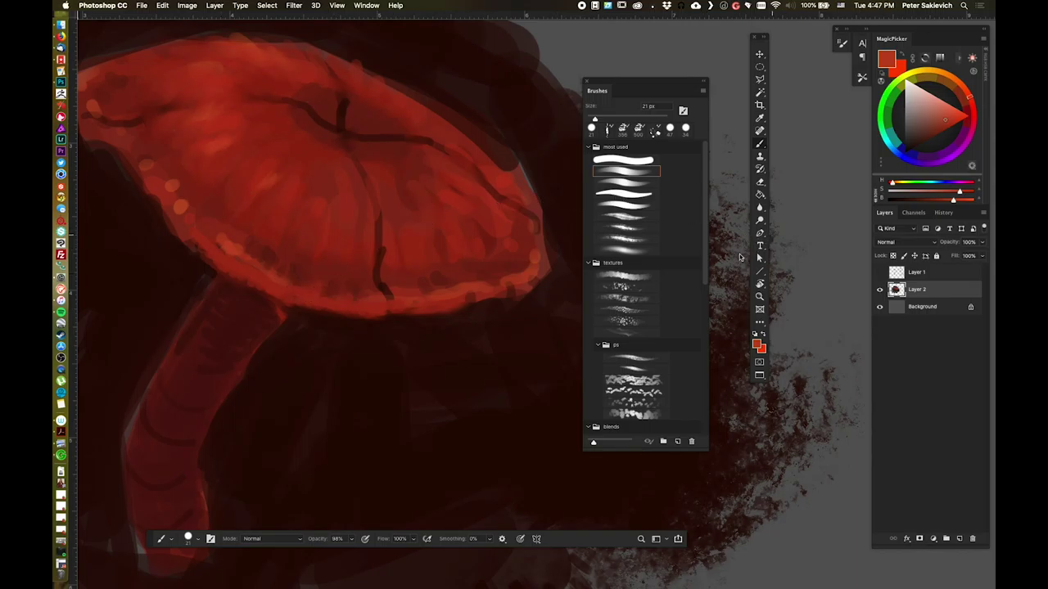
- Blend the new strokes on the cap's rim and upper stem with the first "blends" mixer brush at 30 px
scroll(706, 266, down, 2)
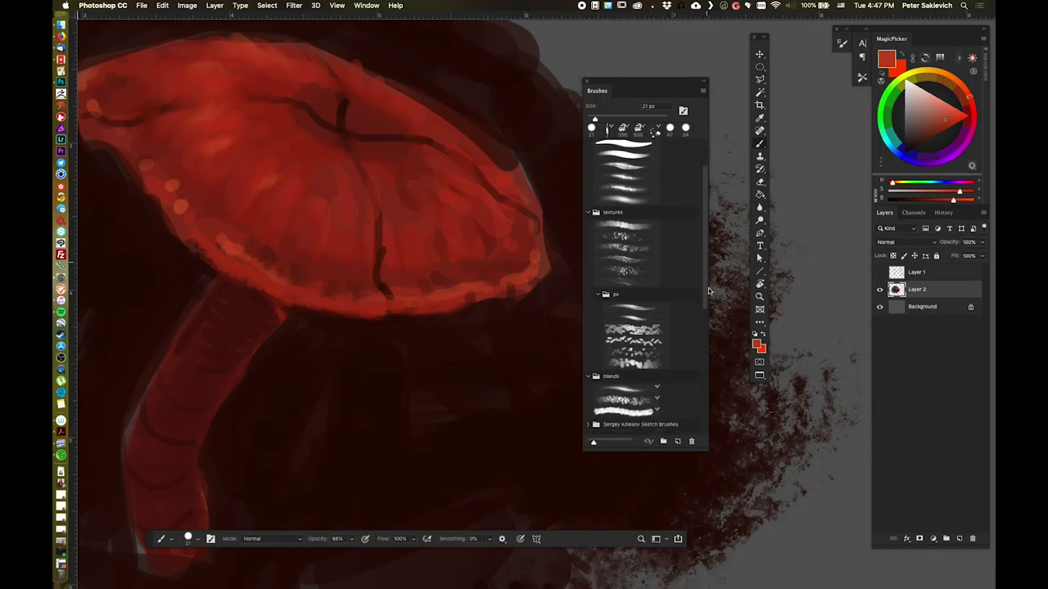
click(641, 390)
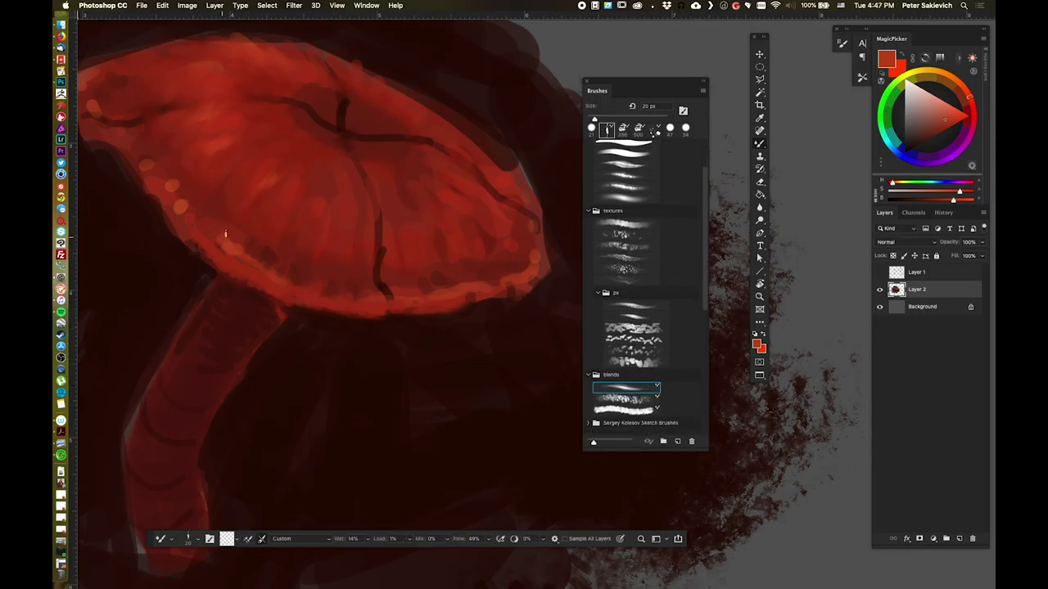
drag(240, 227, 249, 228)
drag(441, 243, 417, 249)
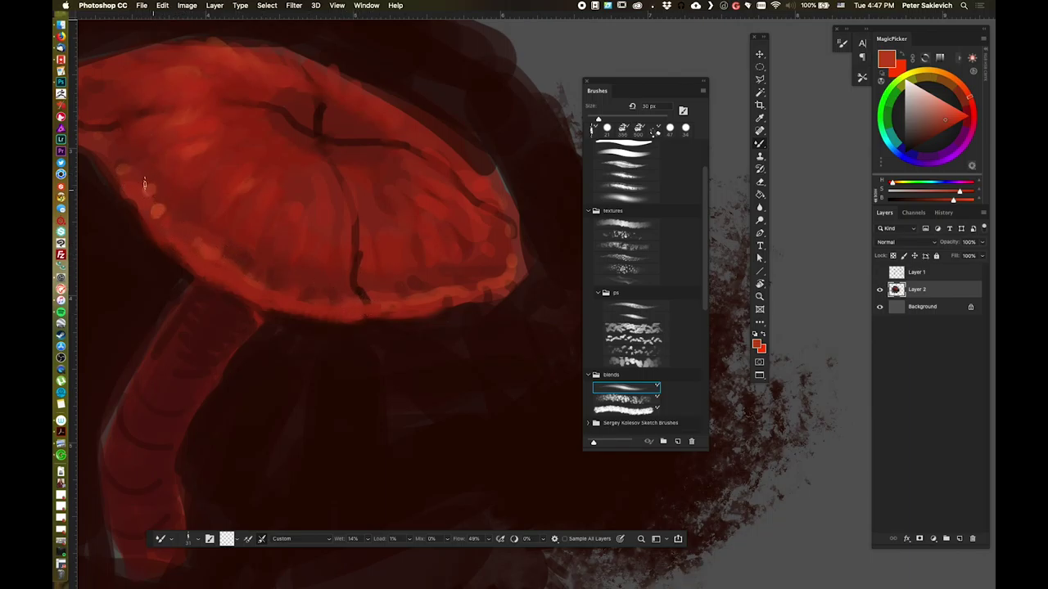
mouse_move(319, 171)
mouse_down()
mouse_move(367, 168)
mouse_move(290, 179)
mouse_up()
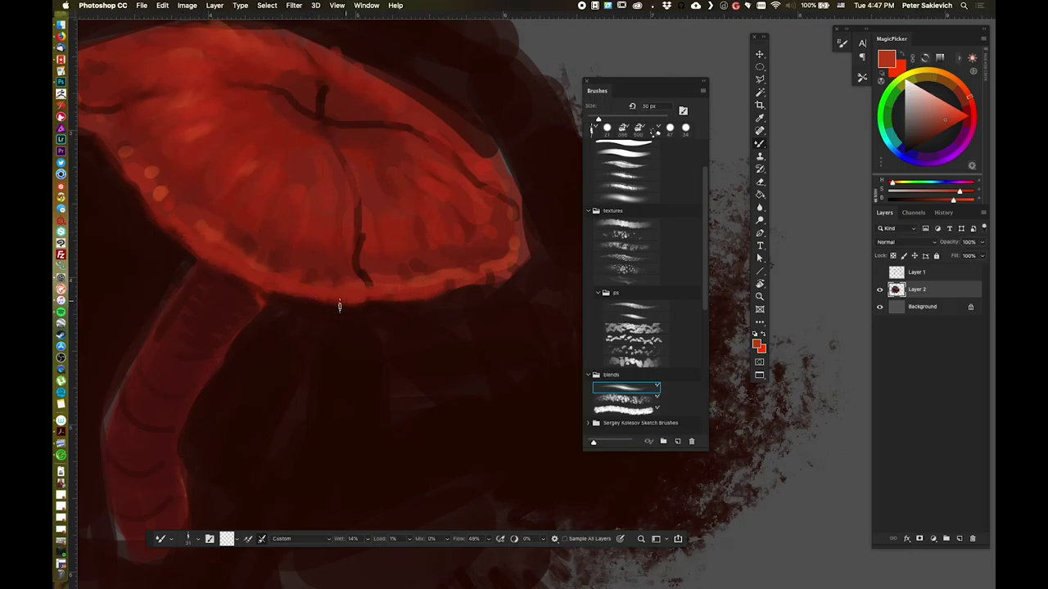
drag(398, 274, 320, 318)
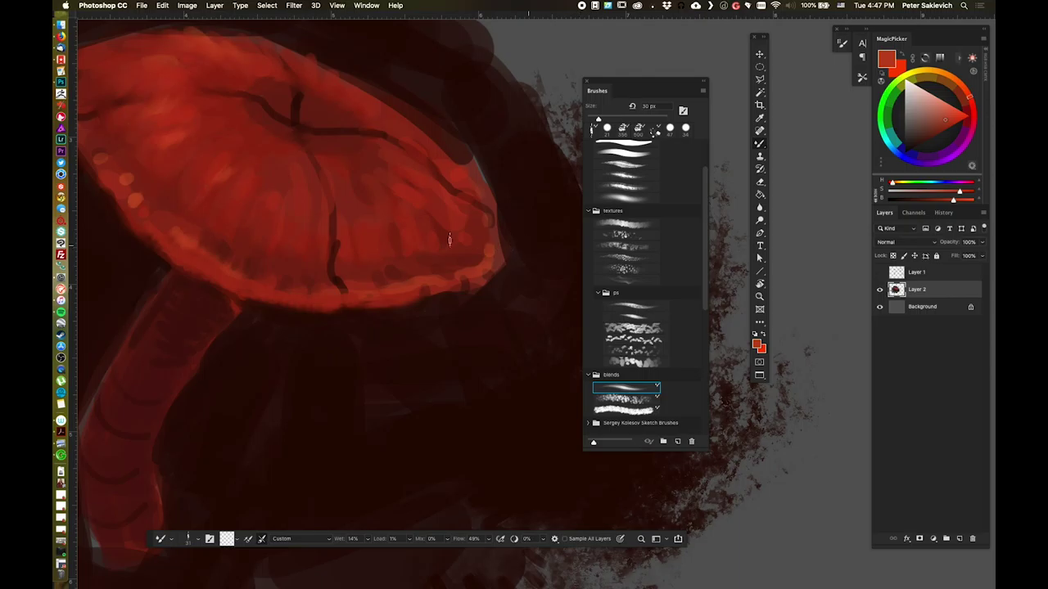
drag(353, 282, 269, 241)
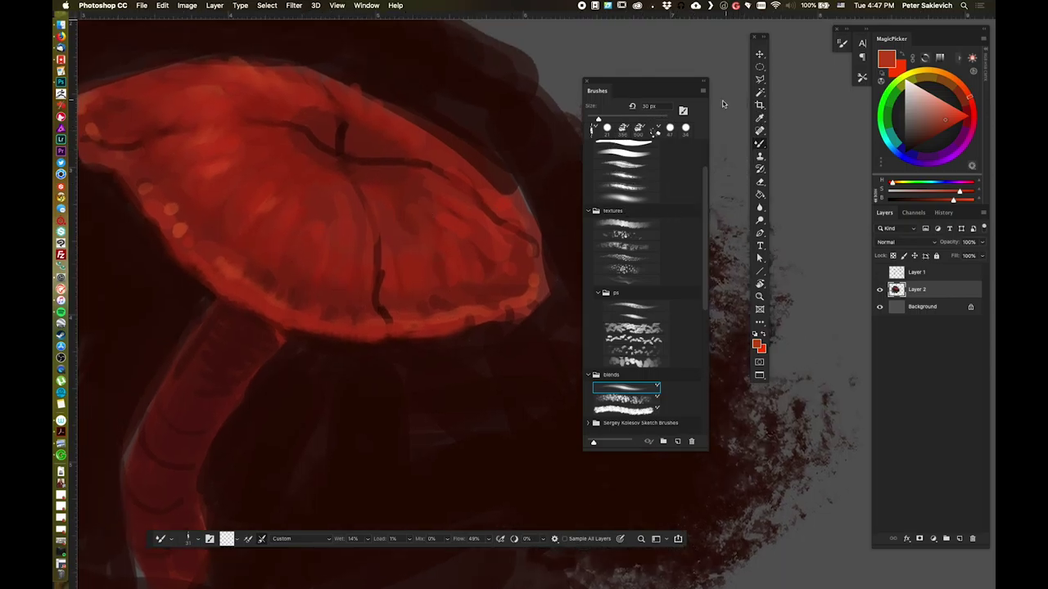
- Switch back to the Brush Tool and select the textured second-to-last brush of the "most used" group
click(634, 178)
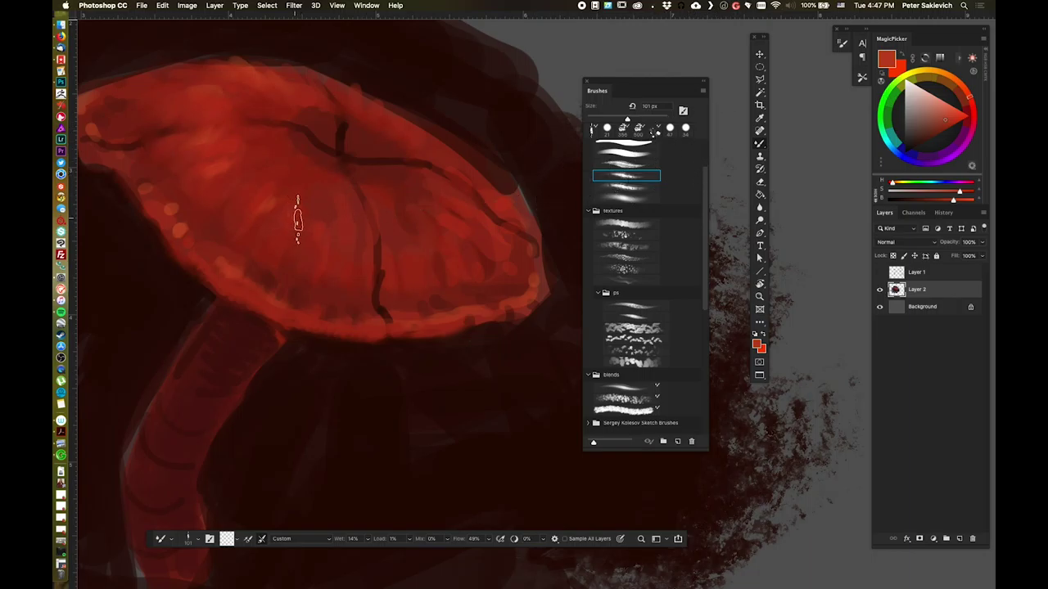
right_click(760, 150)
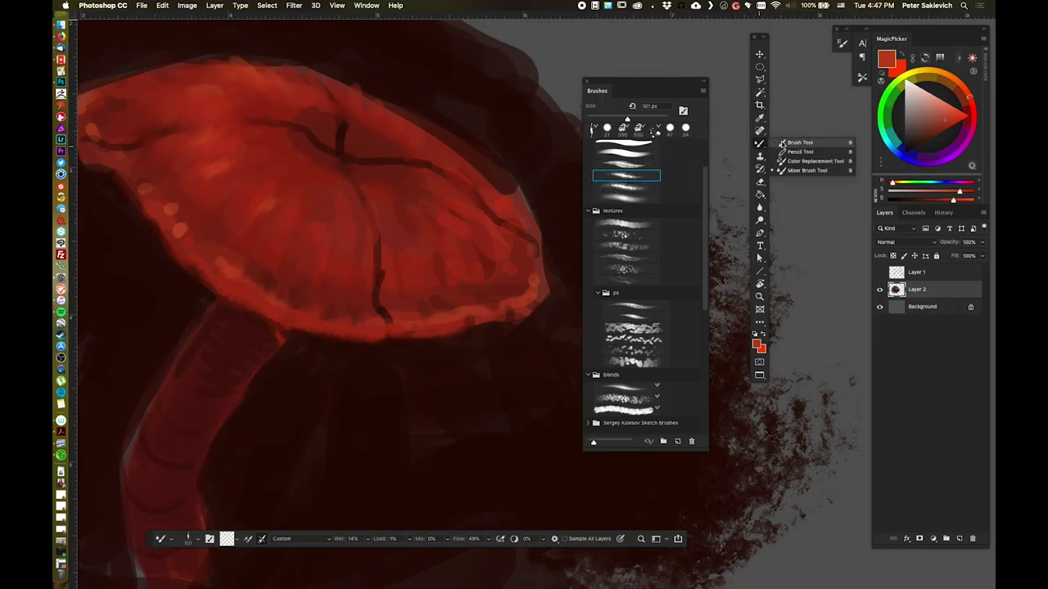
click(798, 143)
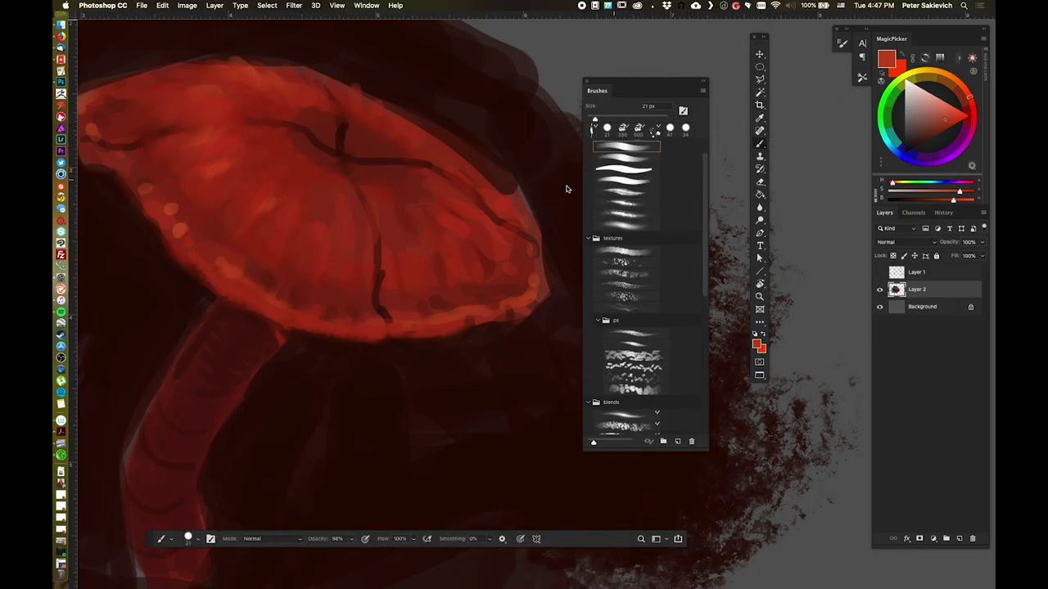
click(627, 203)
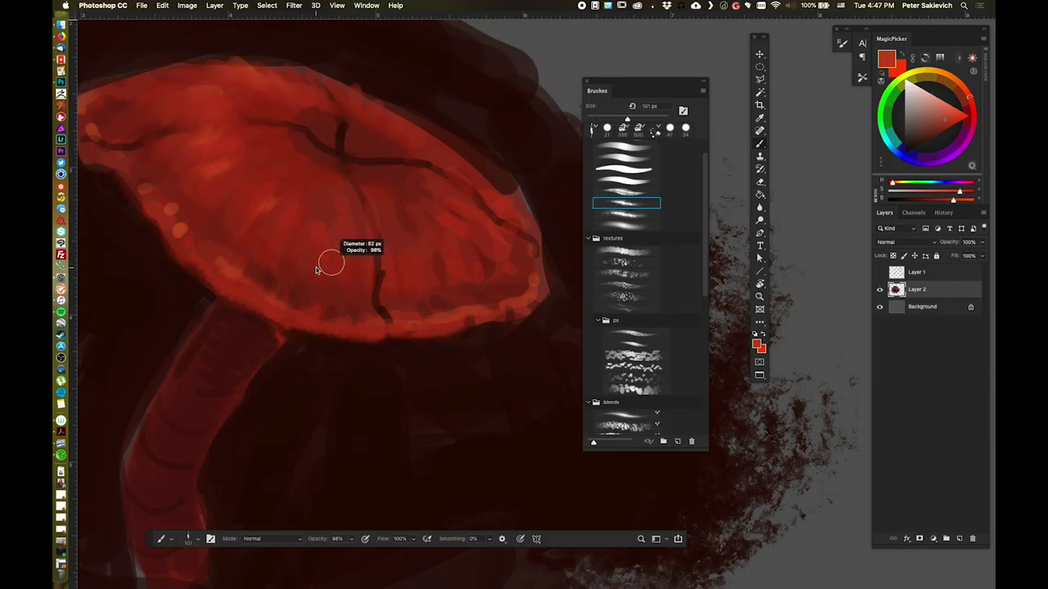
- Mix a saturated dark red from the colour sampled at the cap's lower rim and set the brush to 17 px
alt+click(329, 335)
click(934, 133)
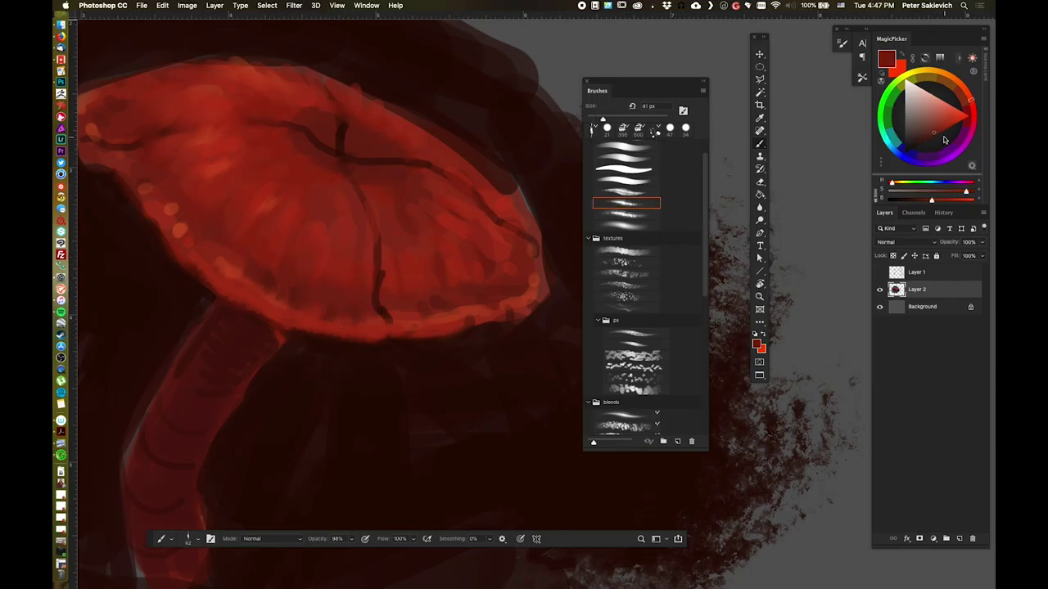
click(945, 160)
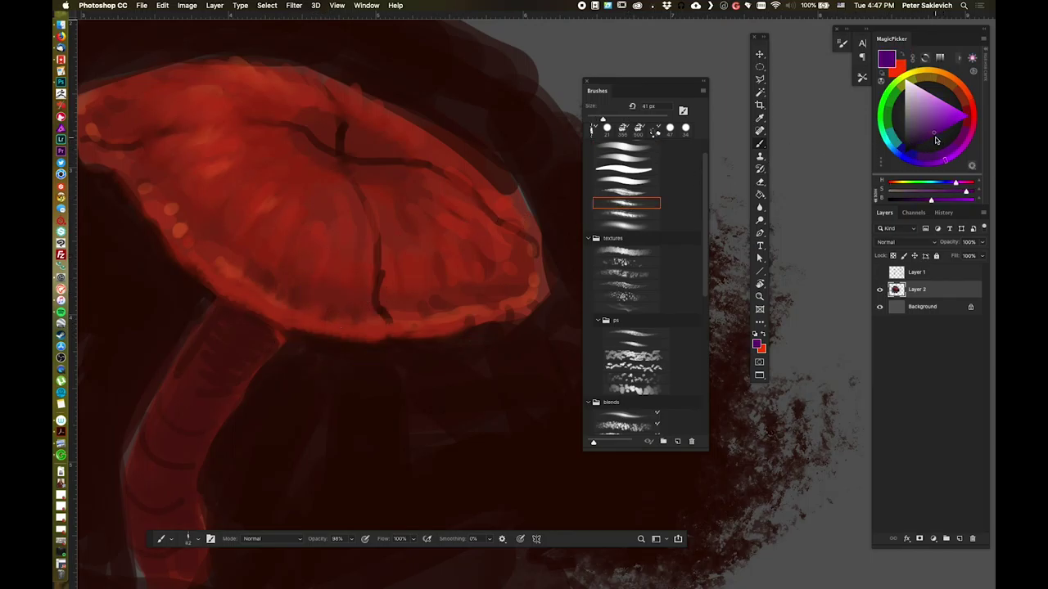
alt+click(327, 328)
click(974, 110)
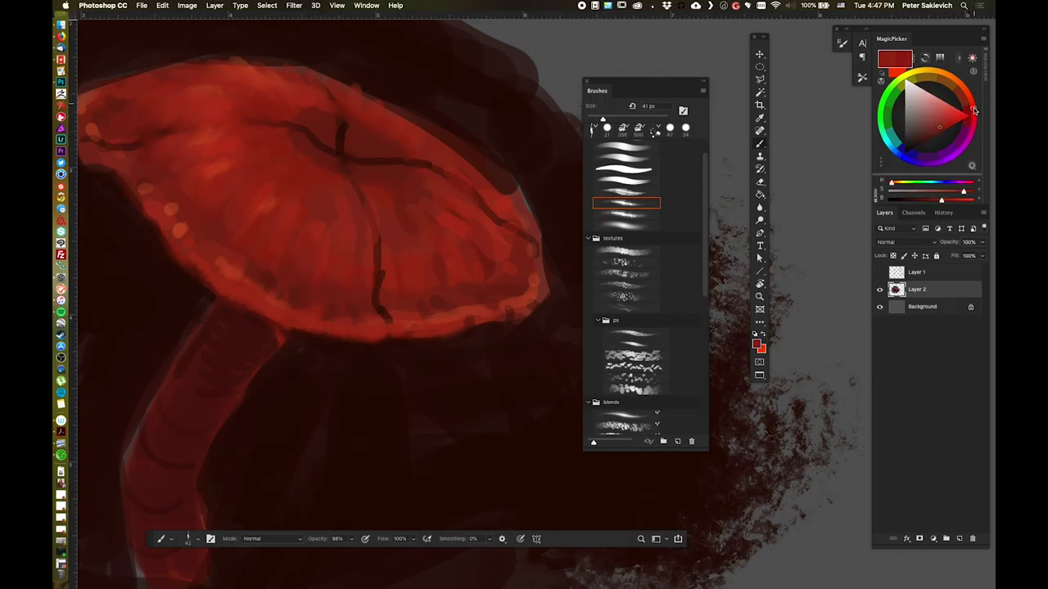
drag(943, 118, 934, 136)
ctrl+alt+drag(281, 274, 278, 274)
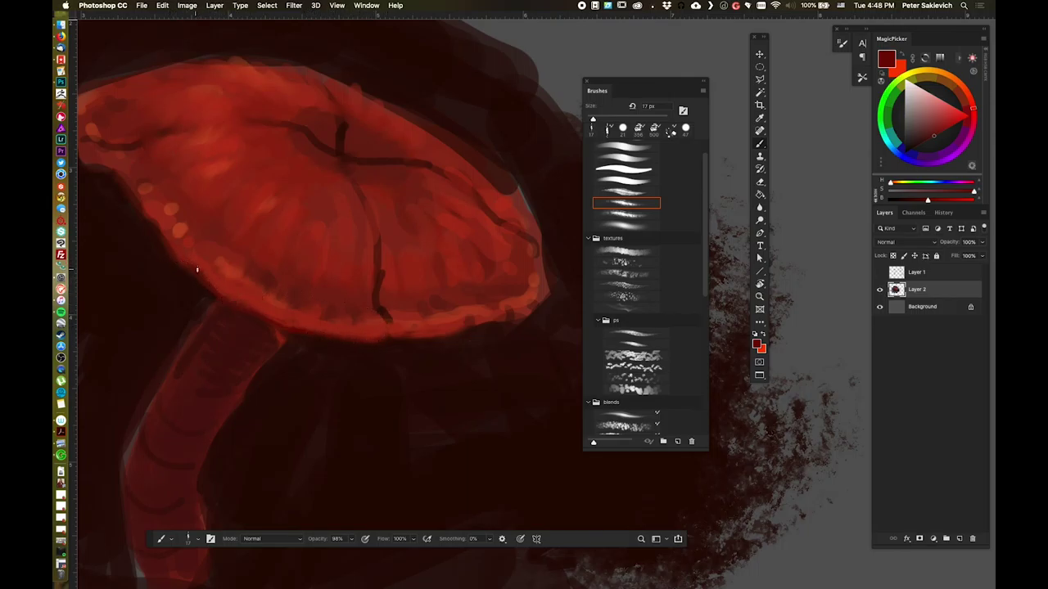
- Sample the rim's orange-red, brighten it slightly and paint short textured strokes at 44 px along the rim above the stem
alt+click(179, 284)
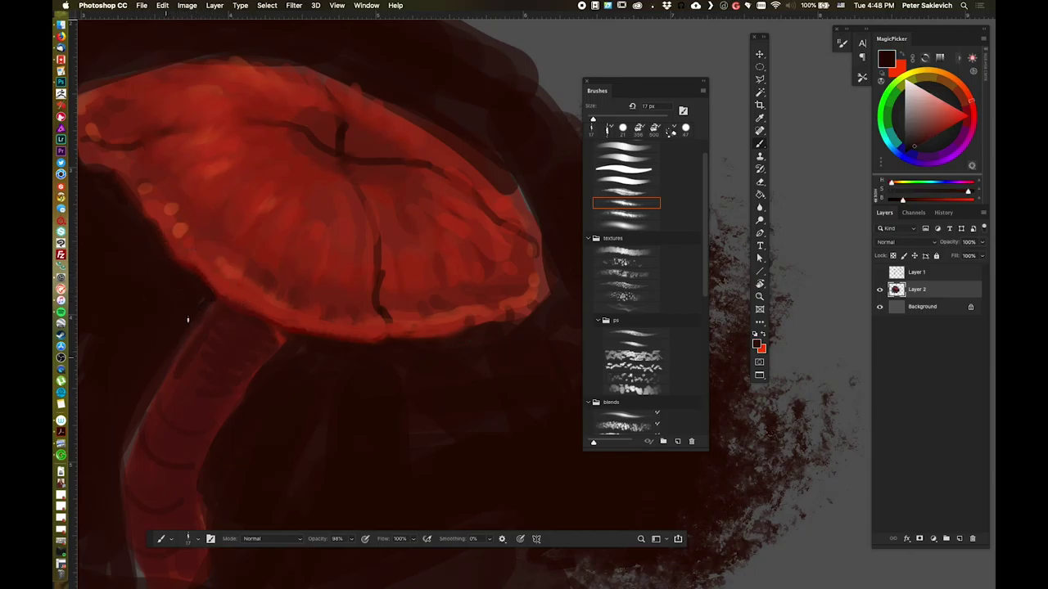
alt+click(235, 265)
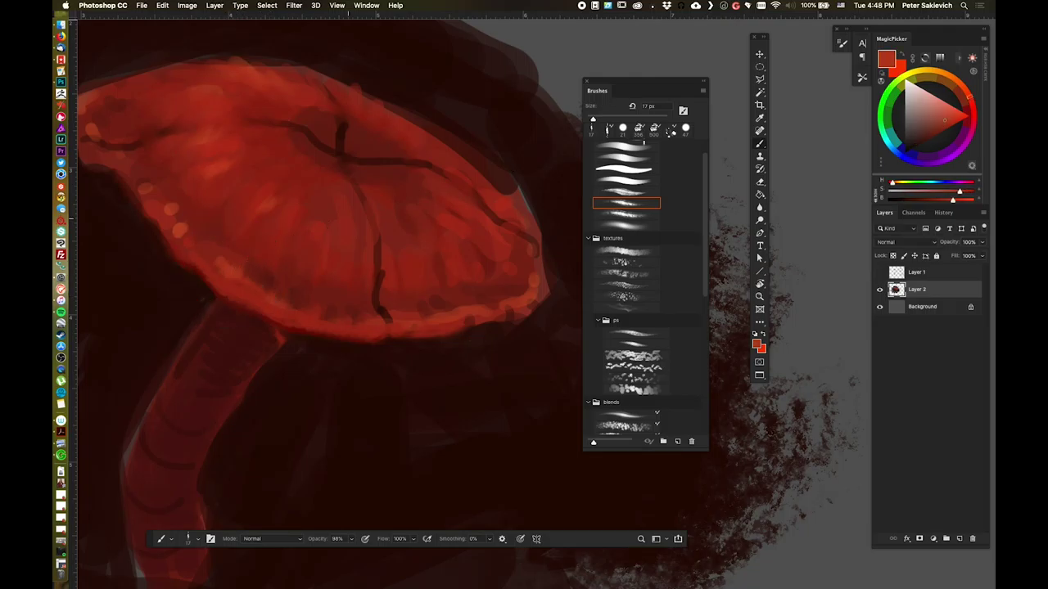
click(947, 117)
ctrl+alt+drag(349, 252, 326, 255)
drag(213, 266, 230, 294)
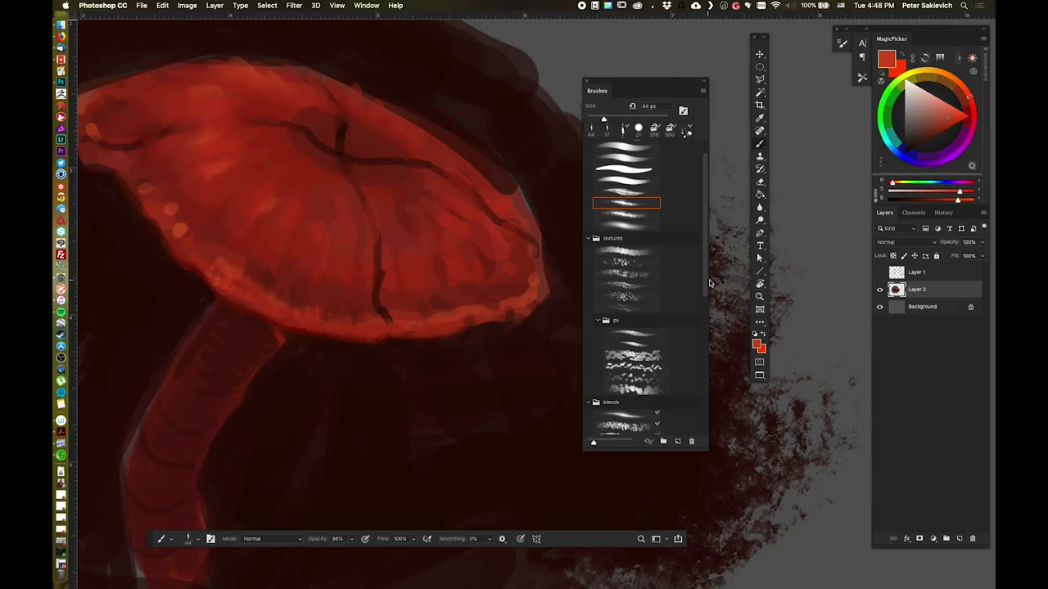
- Blend the mushroom cap's upper edge into the dark background using the first "blends" mixer brush at 42 px
drag(709, 286, 707, 305)
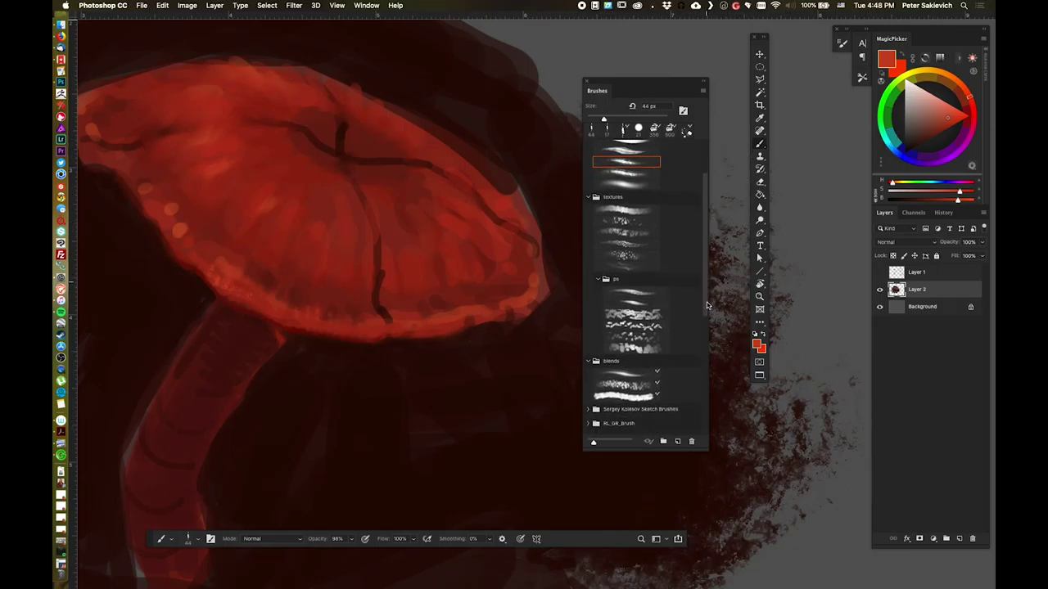
click(644, 374)
scroll(706, 243, up, 2)
drag(469, 199, 456, 199)
drag(310, 95, 348, 134)
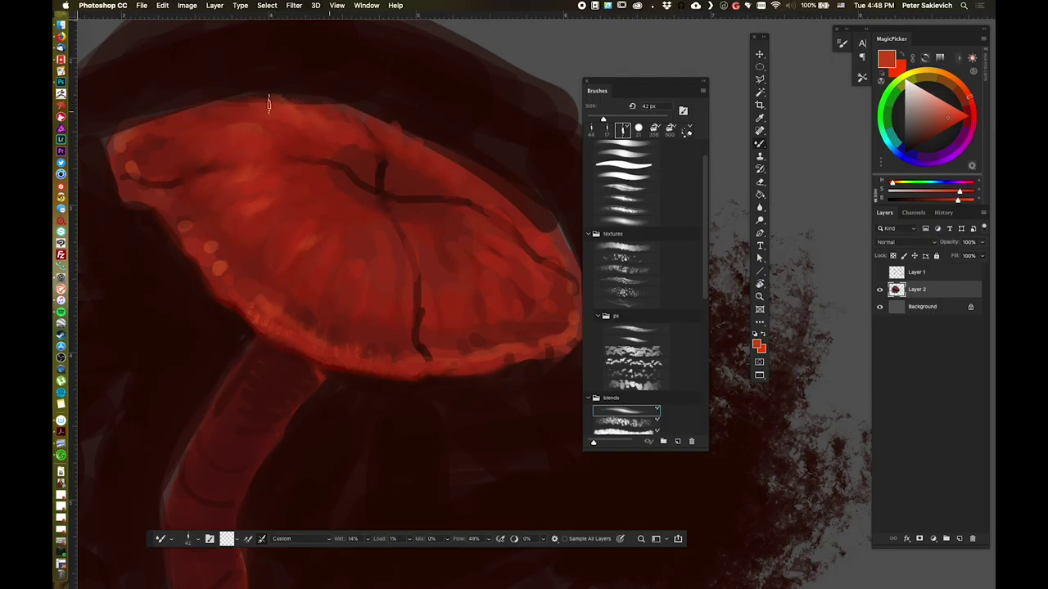
drag(248, 99, 321, 104)
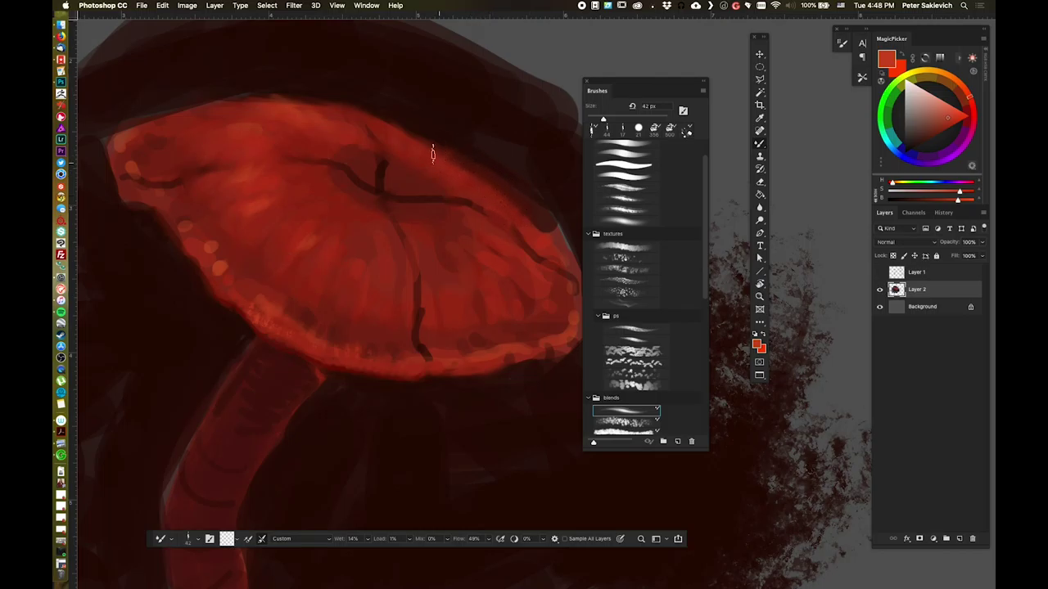
- Fill a tall rectangular selection on the empty canvas beside the cap with fully saturated purple and deselect it
mouse_move(473, 105)
mouse_down()
mouse_move(461, 130)
mouse_move(414, 122)
mouse_up()
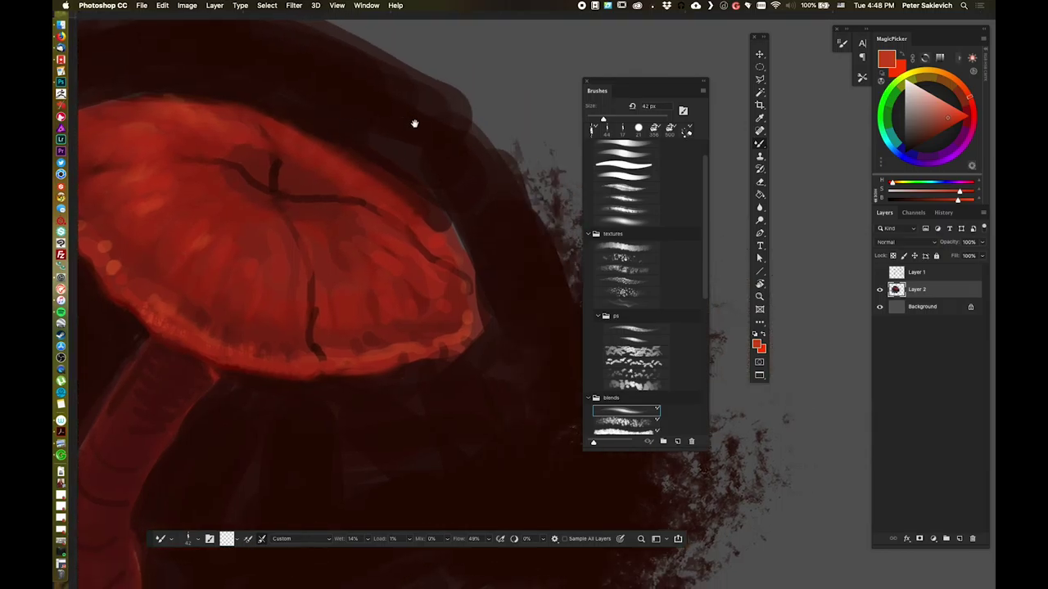
click(760, 66)
drag(459, 104, 443, 262)
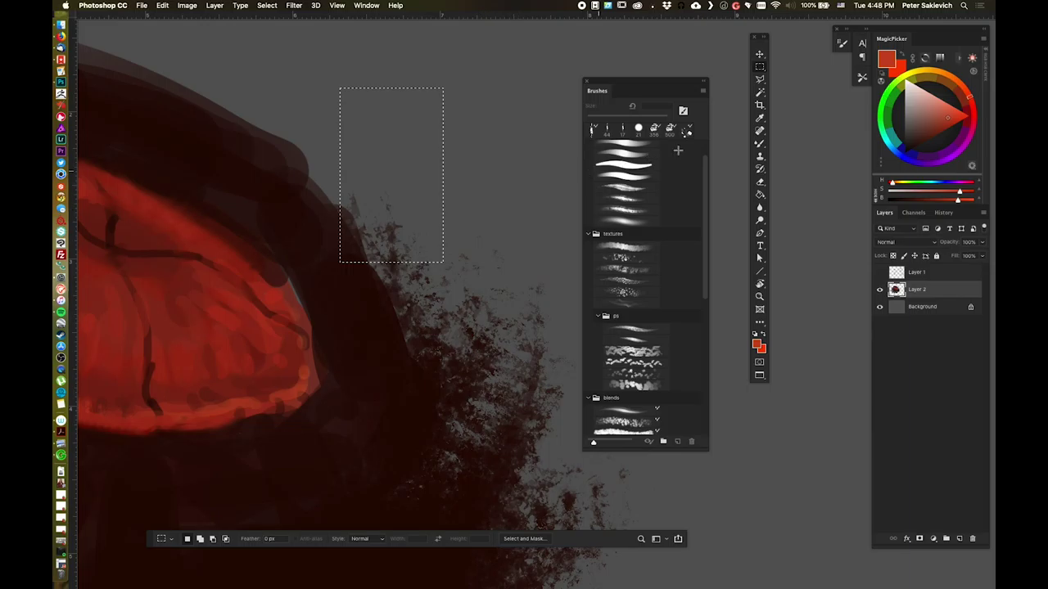
click(951, 154)
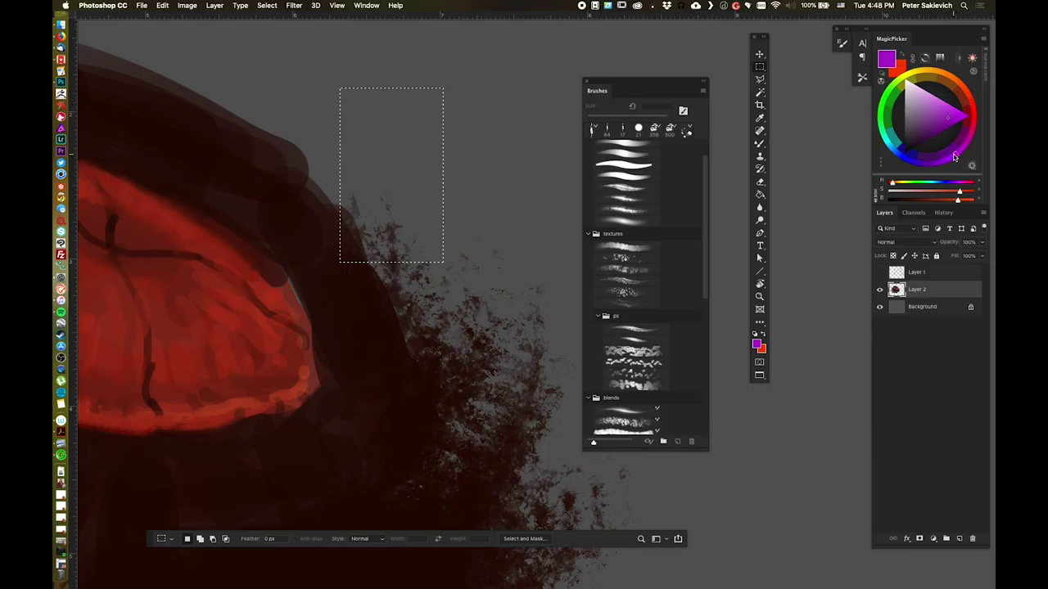
click(970, 101)
click(937, 102)
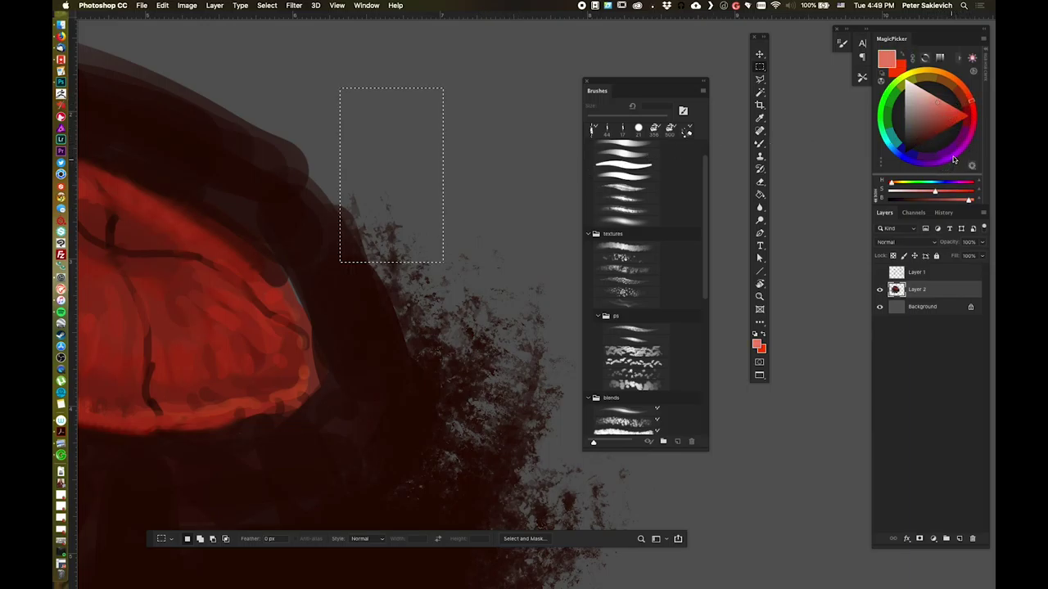
drag(953, 160, 940, 165)
drag(950, 117, 988, 117)
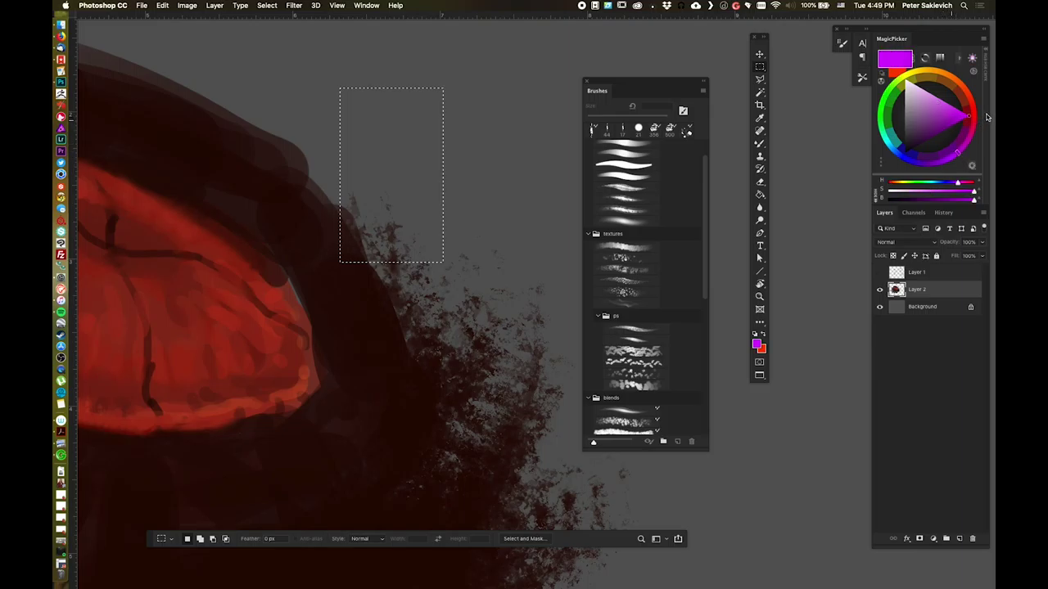
click(760, 194)
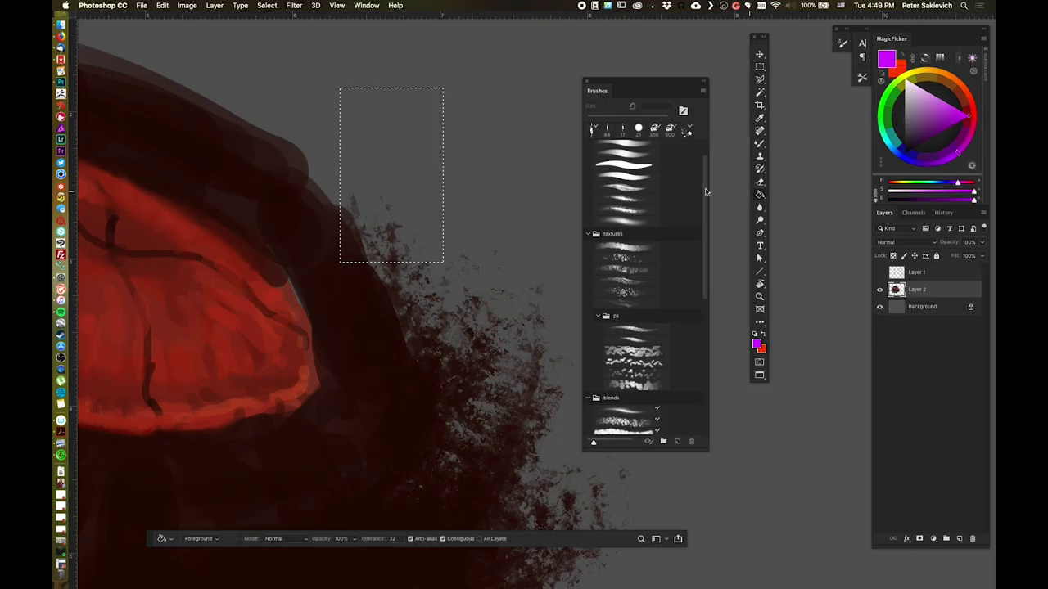
click(348, 159)
key(super+d)
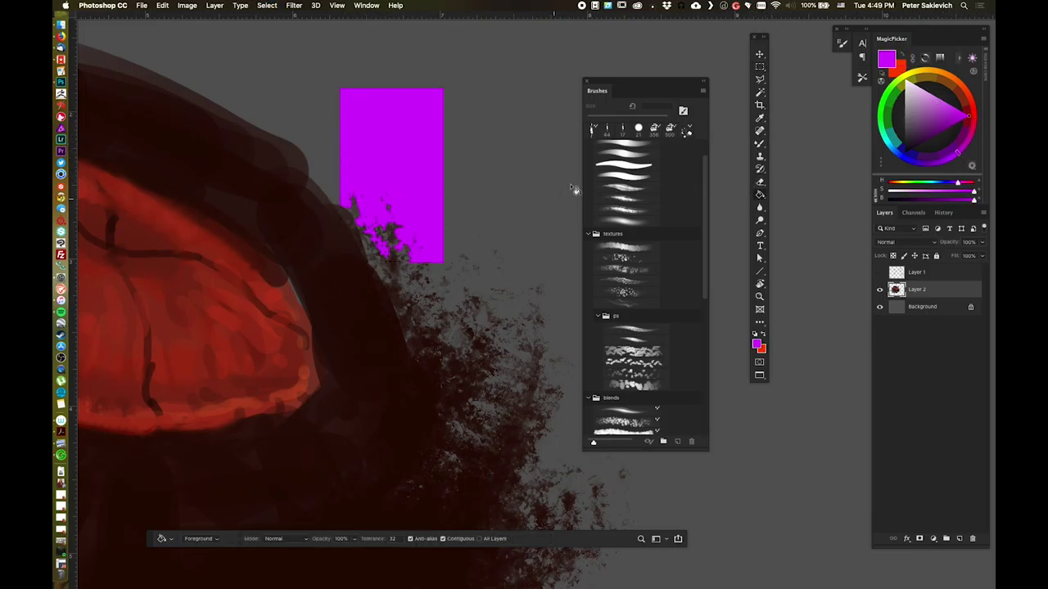
- Fill a second tall rectangle, slightly overlapping the purple block's side, with fully saturated green and deselect it
click(759, 70)
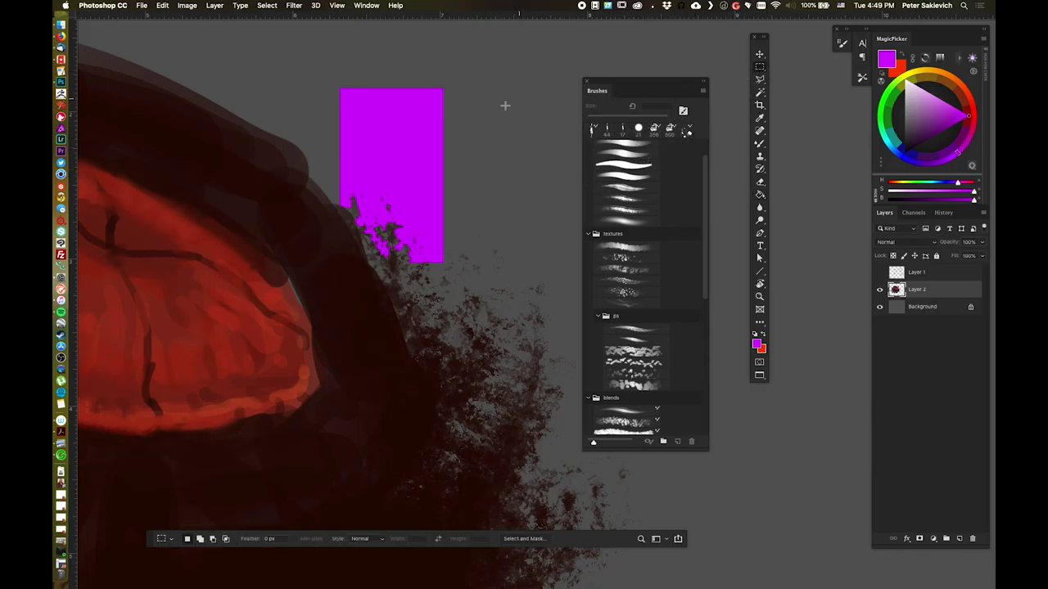
drag(540, 79, 438, 263)
click(882, 113)
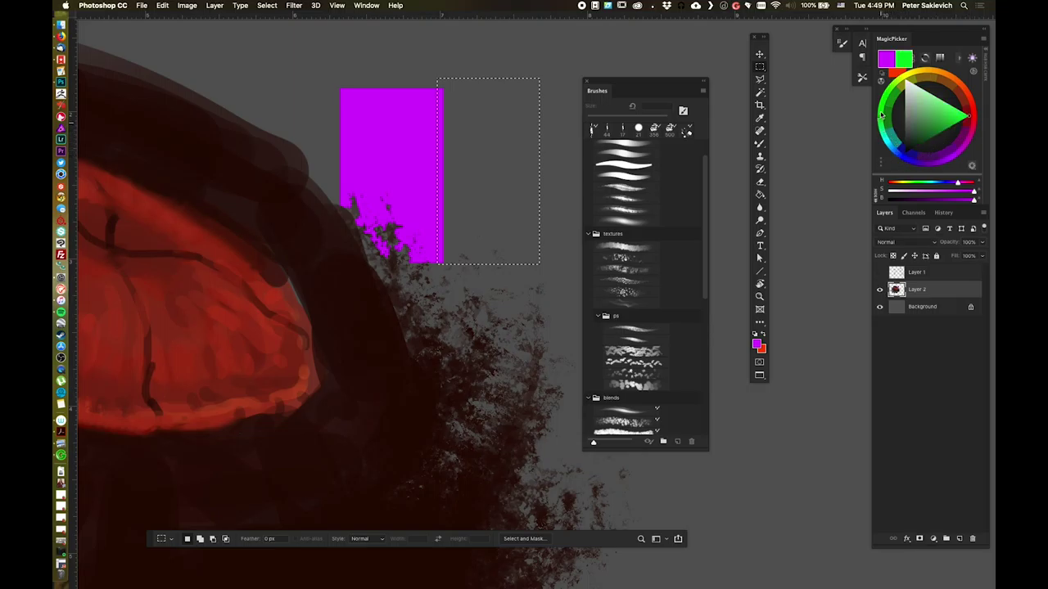
click(973, 120)
click(881, 109)
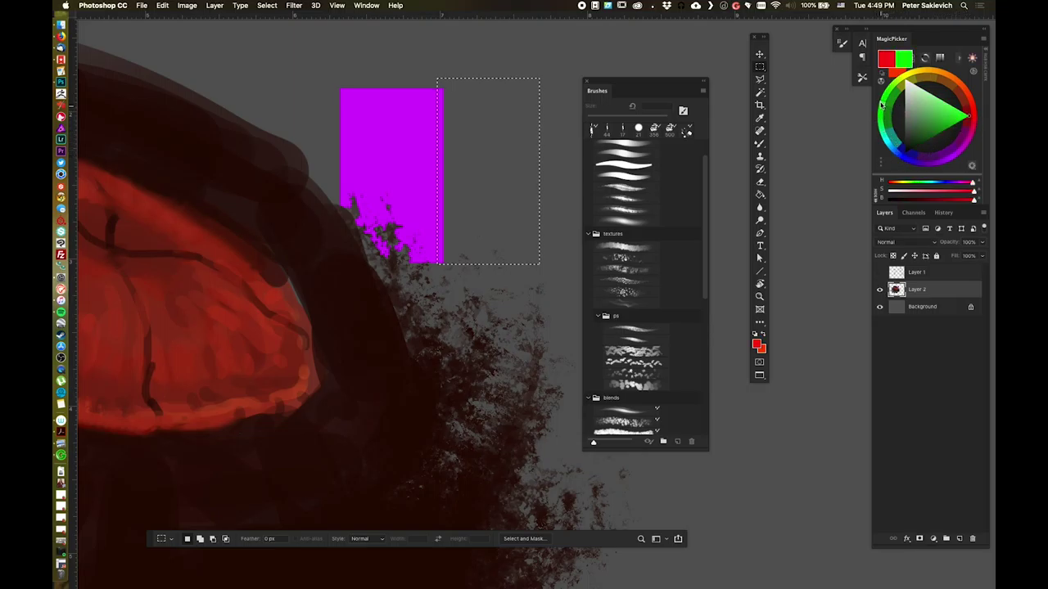
click(761, 196)
click(452, 172)
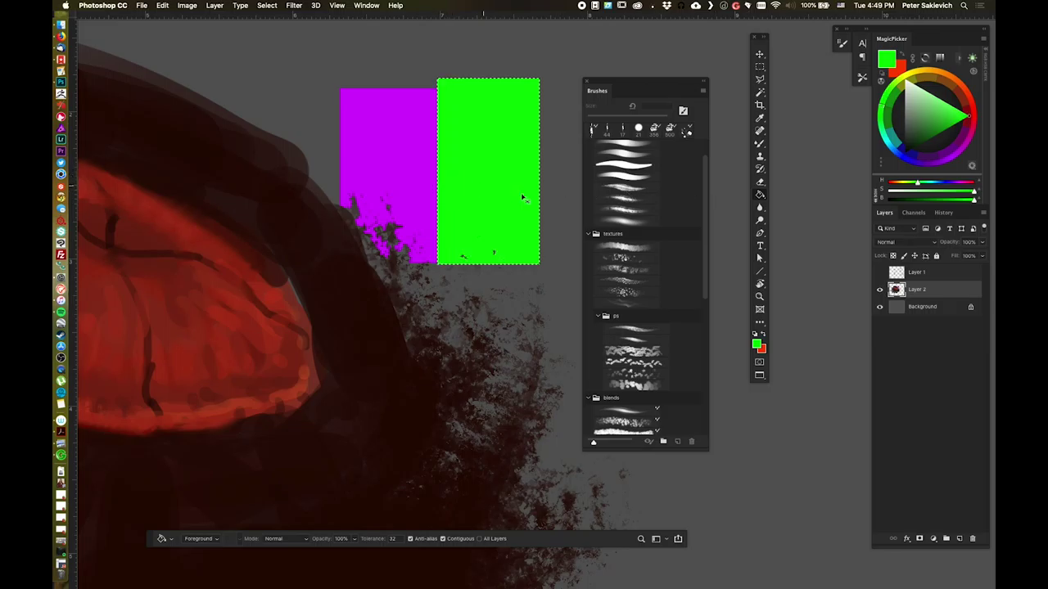
key(super+d)
- Blend the seam between the purple and green blocks with the first "blends" mixer brush, enlarged to 52 px
click(640, 409)
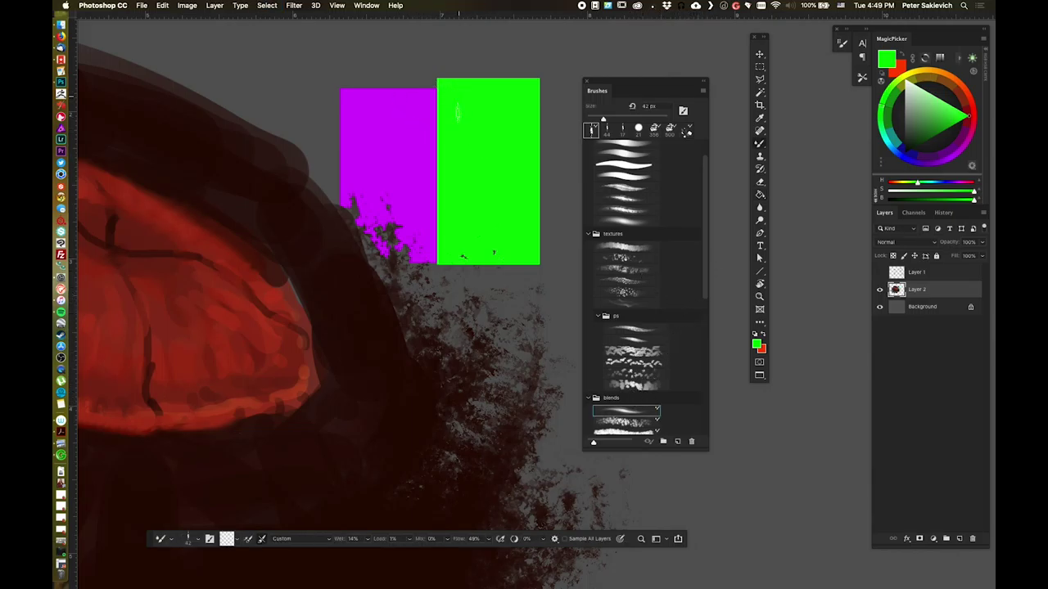
mouse_move(460, 131)
mouse_down()
mouse_move(478, 132)
mouse_move(446, 116)
mouse_move(456, 117)
mouse_up()
mouse_move(436, 122)
mouse_down()
mouse_move(440, 141)
mouse_move(413, 174)
mouse_move(453, 220)
mouse_move(399, 255)
mouse_move(461, 222)
mouse_move(408, 182)
mouse_move(439, 156)
mouse_move(441, 129)
mouse_up()
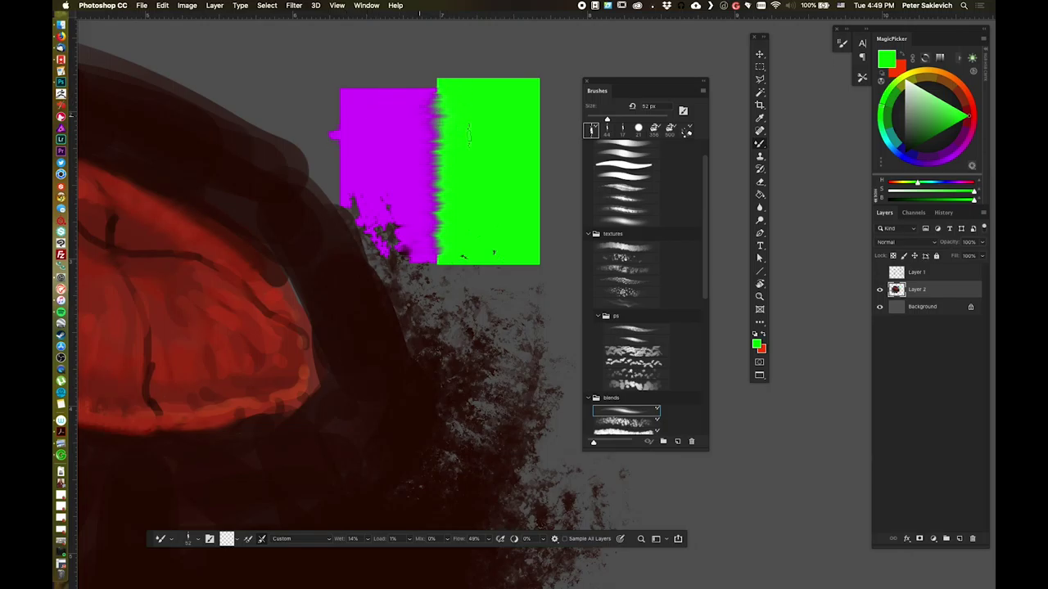
mouse_move(469, 135)
mouse_down()
mouse_move(455, 159)
mouse_move(366, 189)
mouse_up()
mouse_move(456, 218)
mouse_down()
mouse_move(435, 244)
mouse_move(514, 184)
mouse_up()
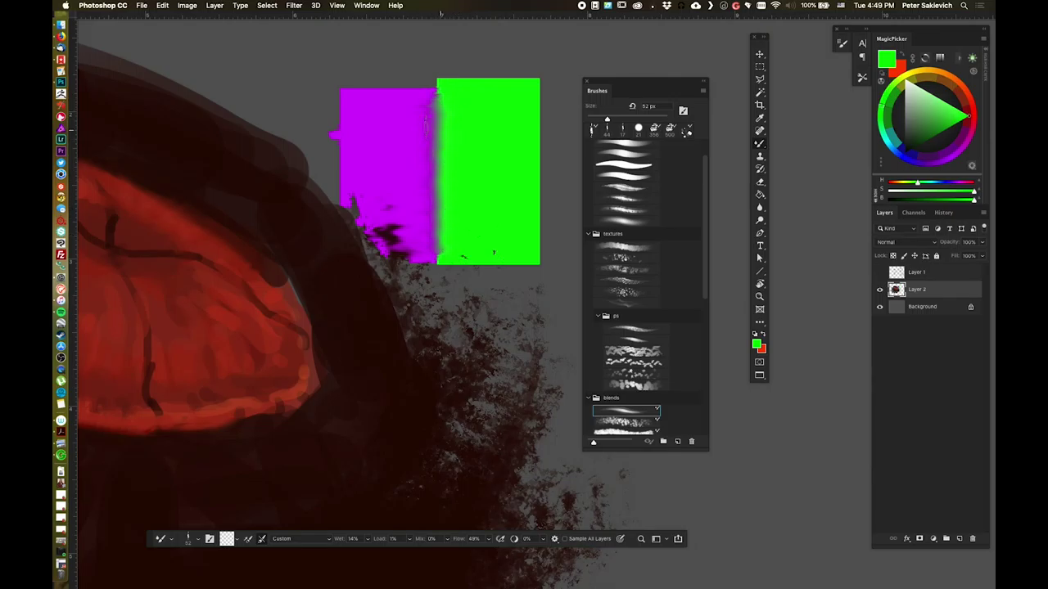
mouse_move(439, 176)
mouse_down()
mouse_move(450, 193)
mouse_move(434, 214)
mouse_move(435, 248)
mouse_up()
mouse_move(454, 168)
mouse_down()
mouse_move(394, 133)
mouse_move(415, 116)
mouse_up()
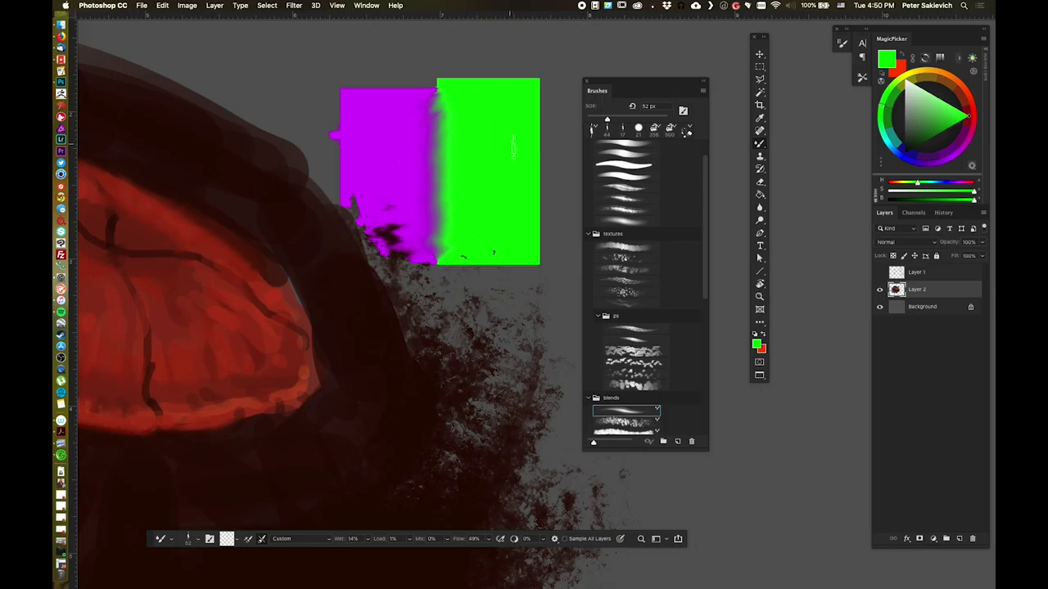
- Add a third rectangle overlapping the green block's free side, filled with purple sampled from the first block, and deselect it
drag(519, 182, 354, 177)
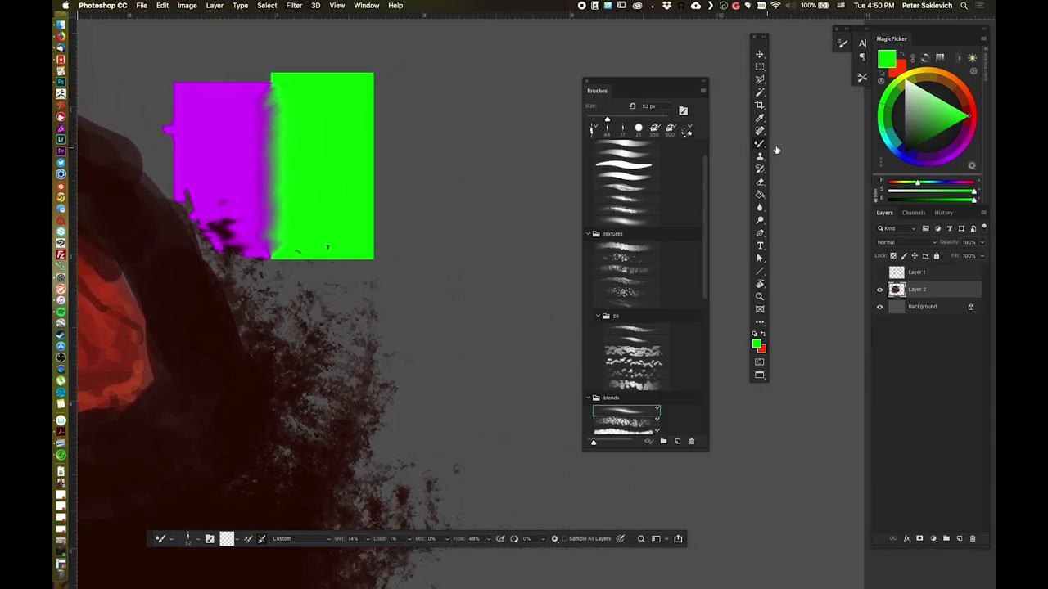
click(760, 67)
drag(368, 95, 469, 247)
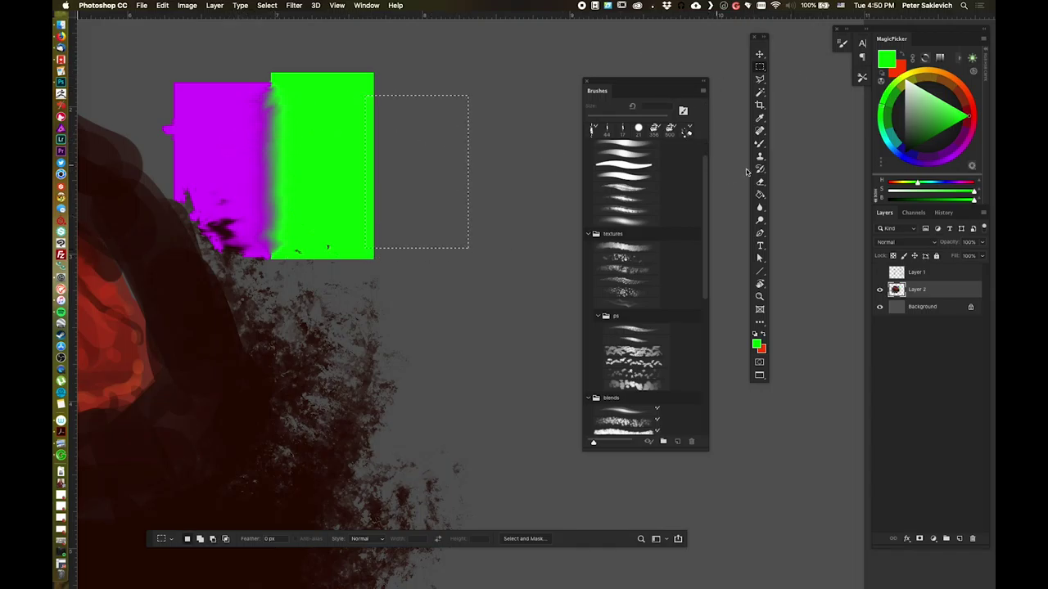
key(g)
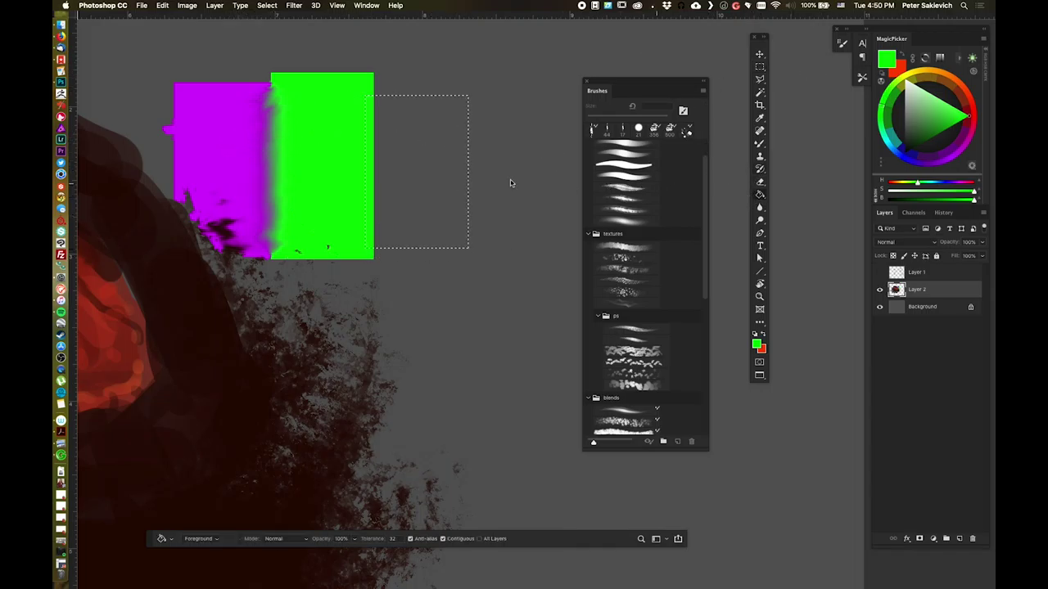
alt+click(217, 140)
click(436, 180)
click(370, 181)
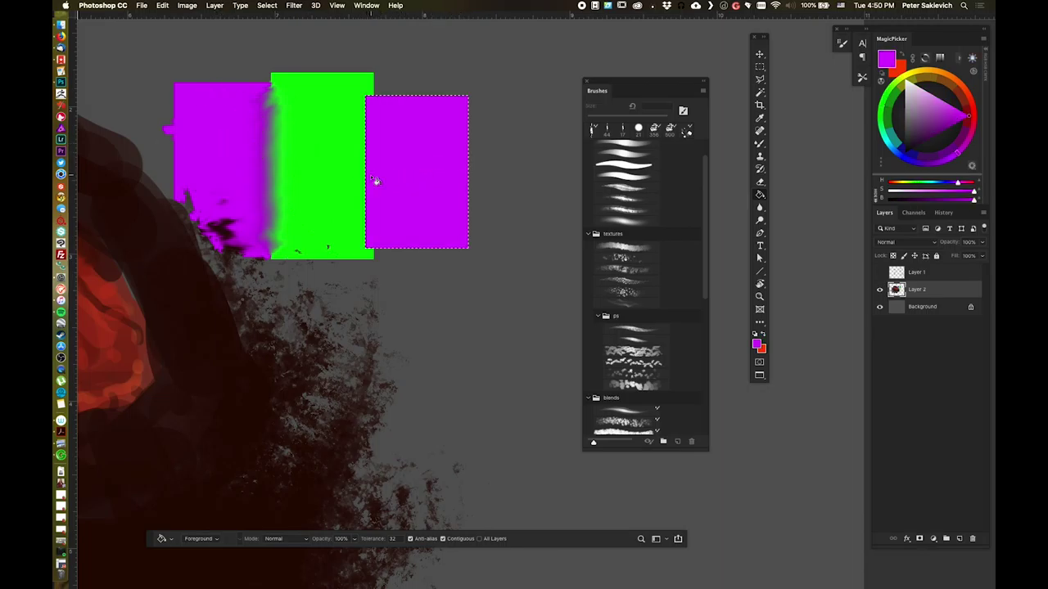
key(super+d)
- Paint sampled green along the seam with the new purple block using the textured second-to-last "most used" brush, undoing the first stroke
click(624, 198)
alt+click(355, 146)
ctrl+alt+drag(354, 146, 345, 147)
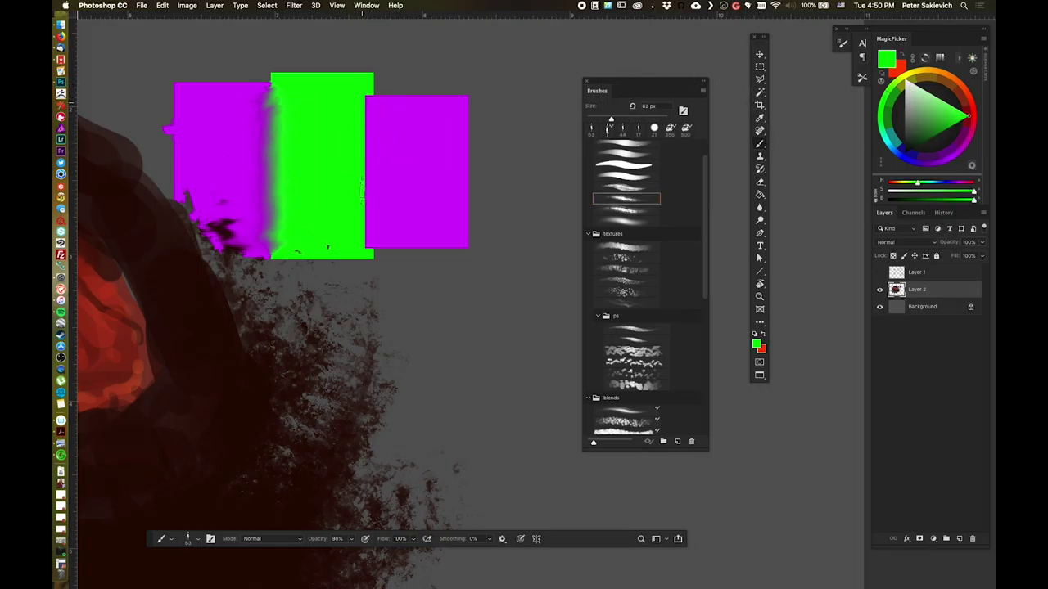
drag(369, 214, 365, 115)
key(super+z)
mouse_move(361, 108)
mouse_down()
mouse_move(354, 216)
mouse_move(375, 207)
mouse_move(376, 114)
mouse_move(364, 97)
mouse_move(372, 160)
mouse_move(359, 238)
mouse_up()
- Sample an in-between grey-green at the seam and paint over the border, followed by strokes of sampled pure green on the green side
alt+click(389, 122)
alt+click(368, 181)
drag(368, 176, 365, 144)
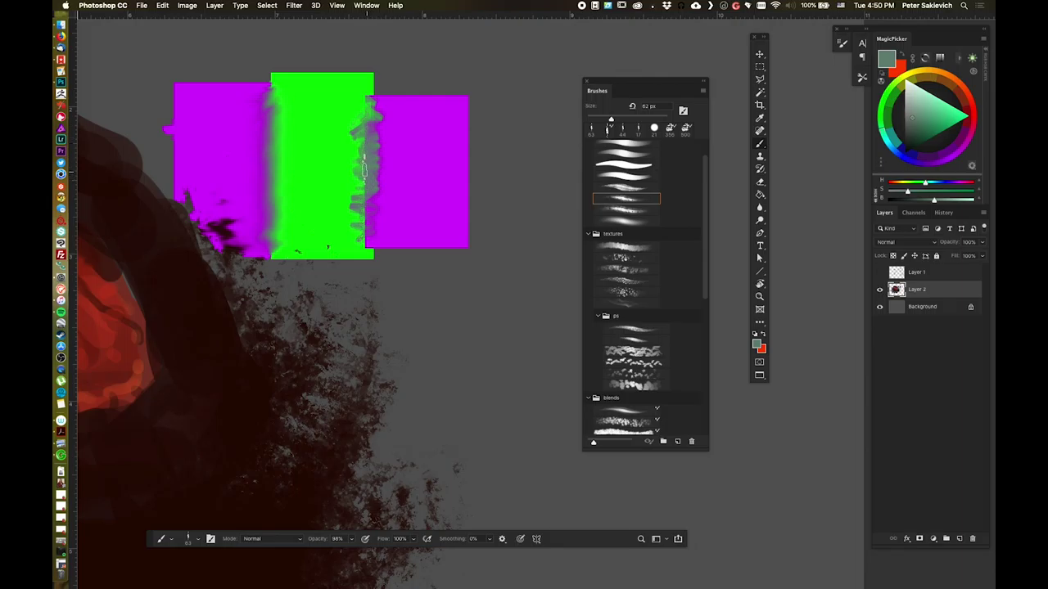
alt+click(338, 174)
drag(357, 168, 355, 238)
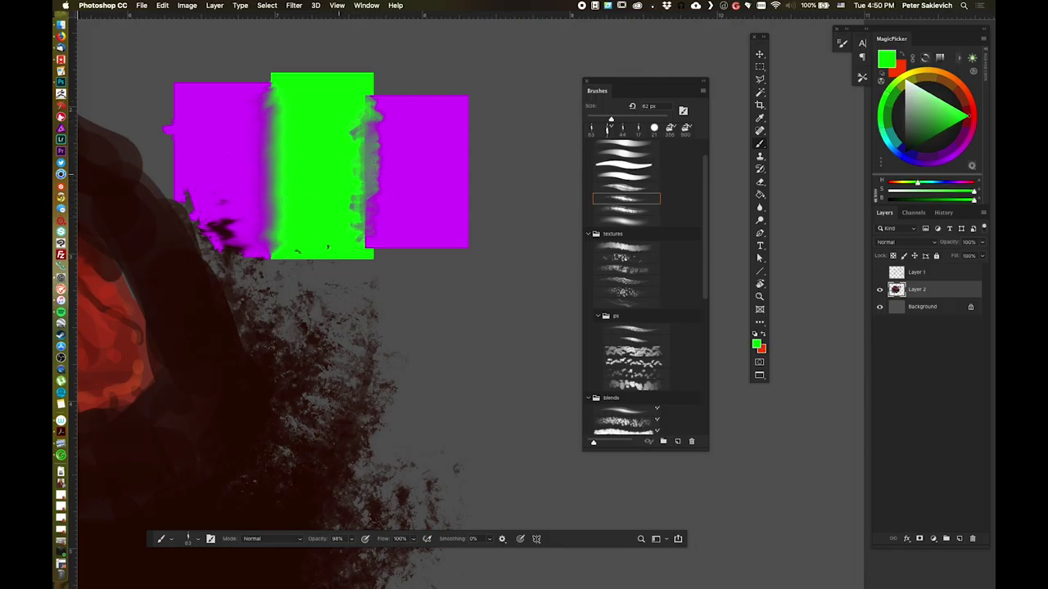
mouse_move(352, 175)
mouse_down()
mouse_move(369, 190)
mouse_move(368, 240)
mouse_up()
drag(360, 106, 353, 193)
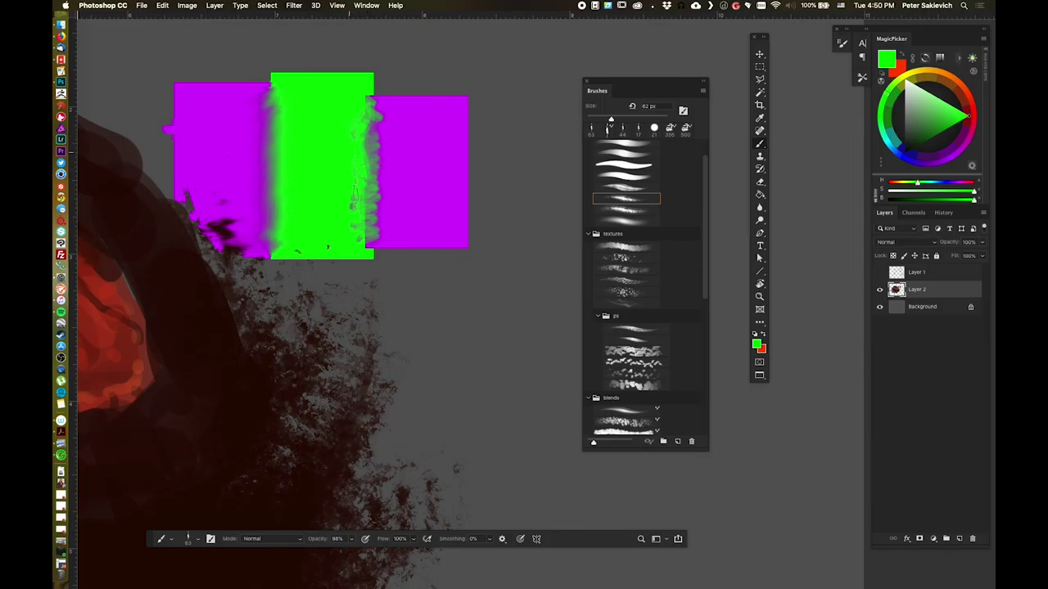
- Resample transitional colours at the seam and paint textured strokes on the purple side to widen the transition
alt+click(382, 135)
drag(381, 114, 370, 221)
alt+click(368, 150)
mouse_move(377, 121)
mouse_down()
mouse_move(358, 174)
mouse_move(378, 198)
mouse_up()
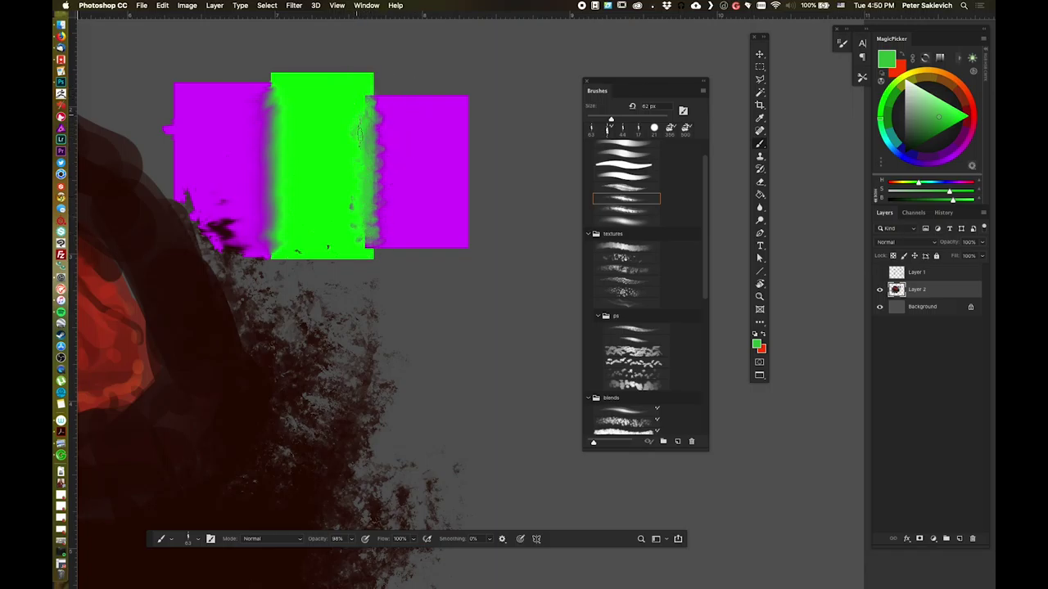
alt+click(404, 135)
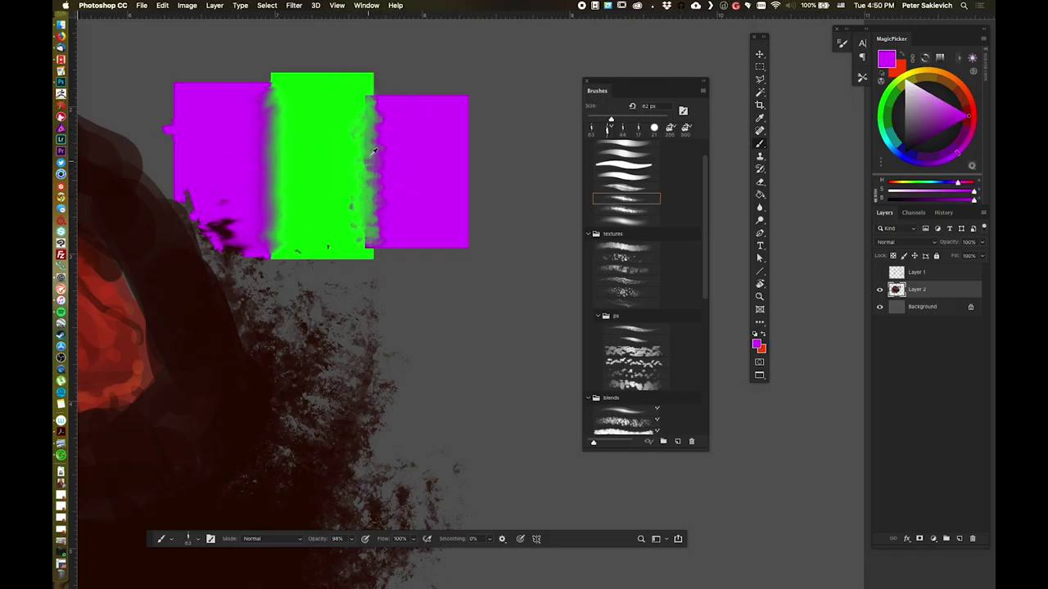
alt+click(373, 152)
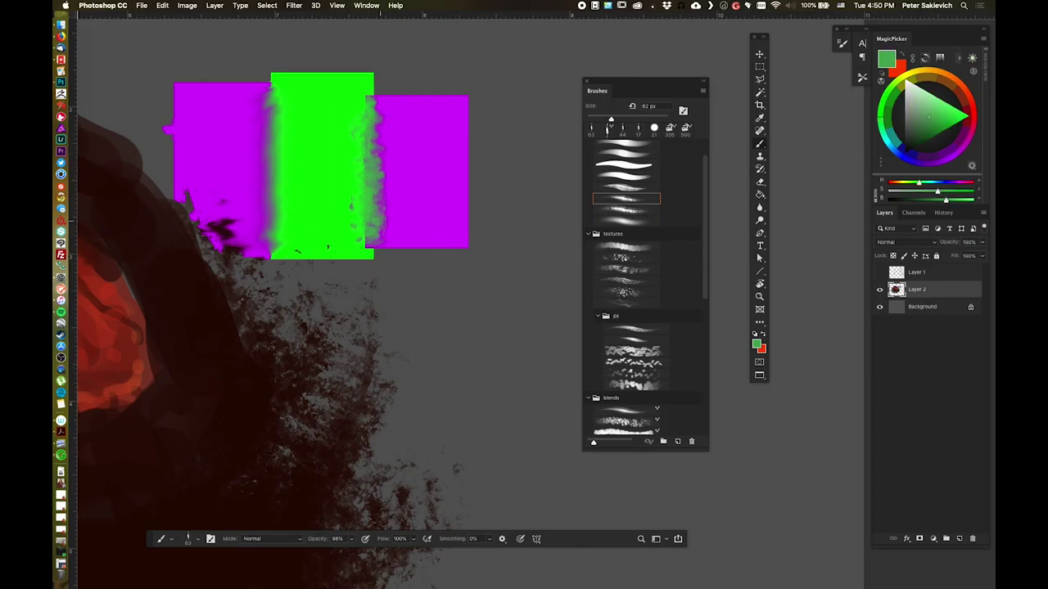
mouse_move(385, 231)
mouse_down()
mouse_move(381, 128)
mouse_move(376, 152)
mouse_up()
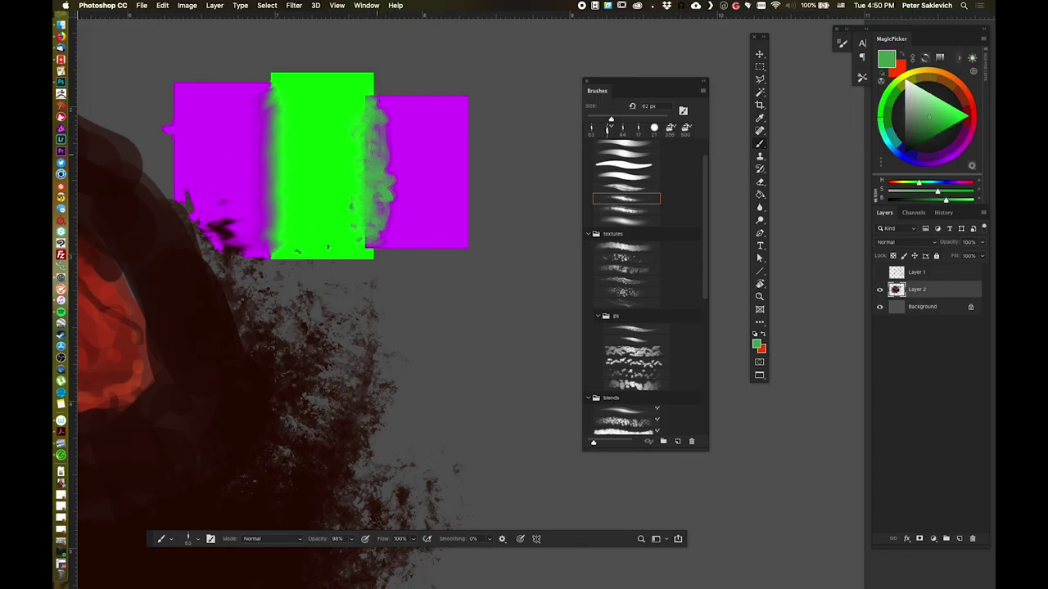
- Switch to the soft last brush of the "most used" group and paint sampled green softly over the textured seam
click(626, 220)
drag(380, 166, 295, 167)
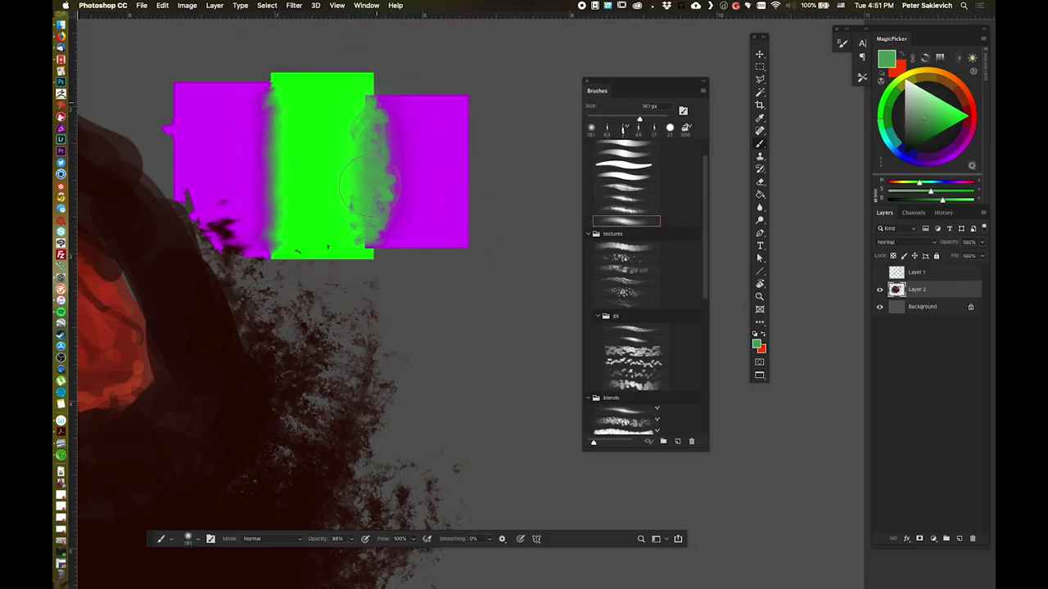
alt+click(339, 140)
drag(372, 151, 361, 210)
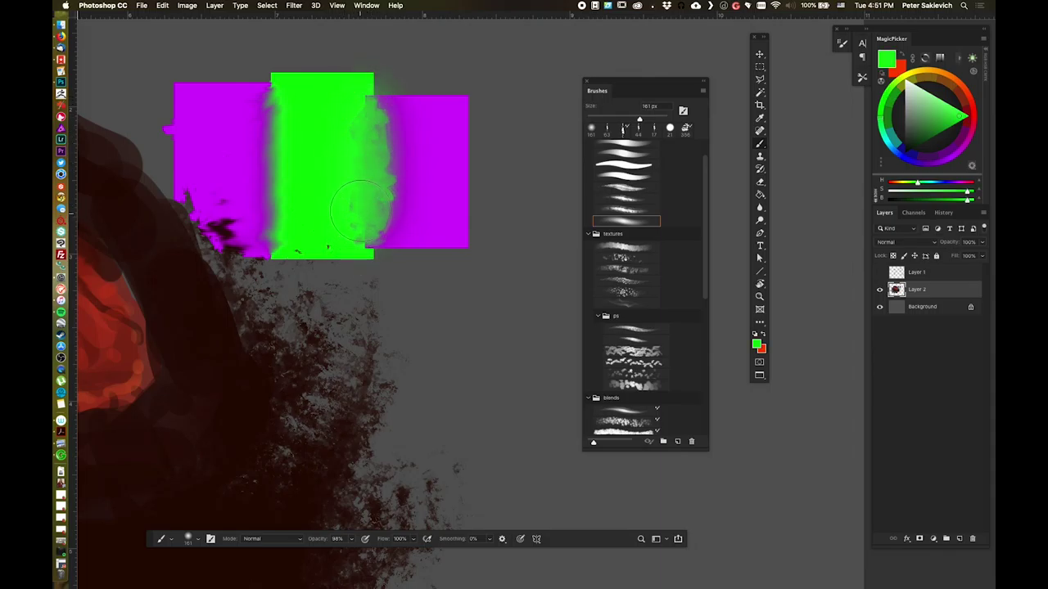
- Redo the soft stroke of sampled purple beside the seam, and brush soft sampled green across the green block's lower edge
alt+click(429, 152)
drag(387, 131, 383, 205)
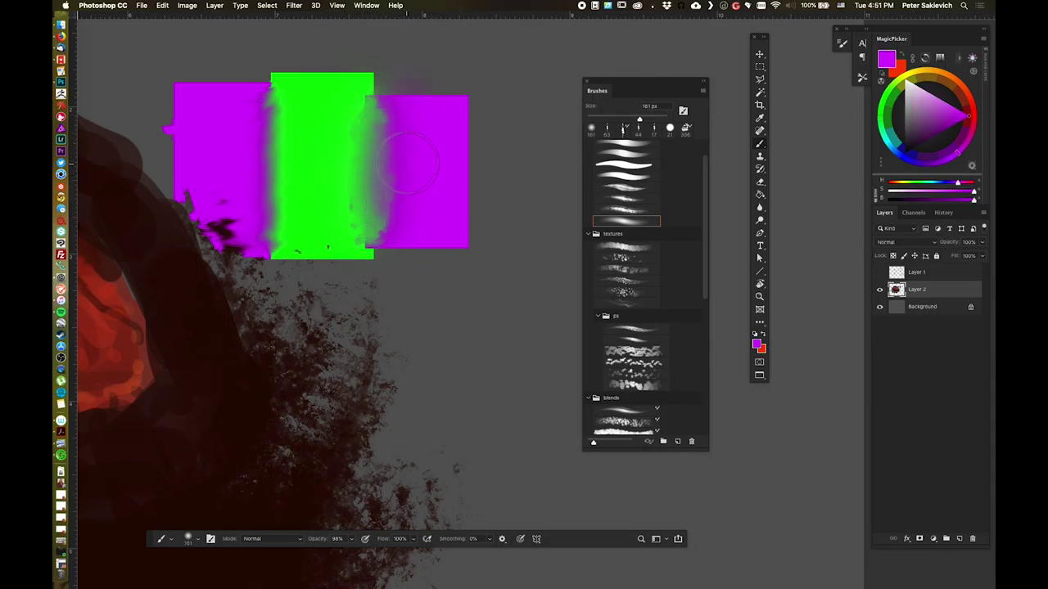
key(super+z)
mouse_move(399, 129)
mouse_down()
mouse_move(394, 166)
mouse_move(394, 139)
mouse_up()
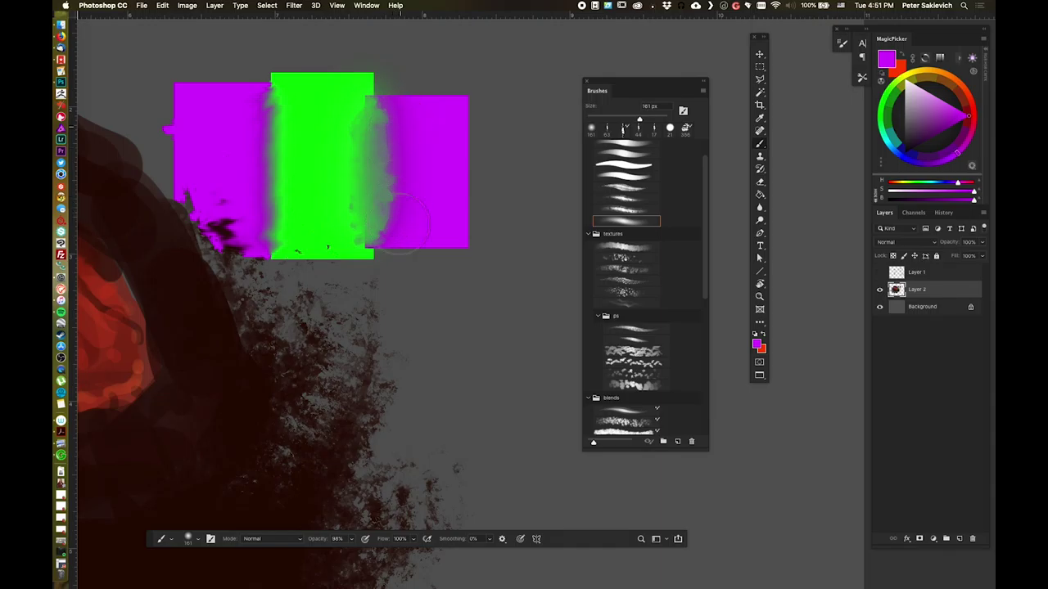
alt+click(330, 158)
drag(344, 254, 352, 286)
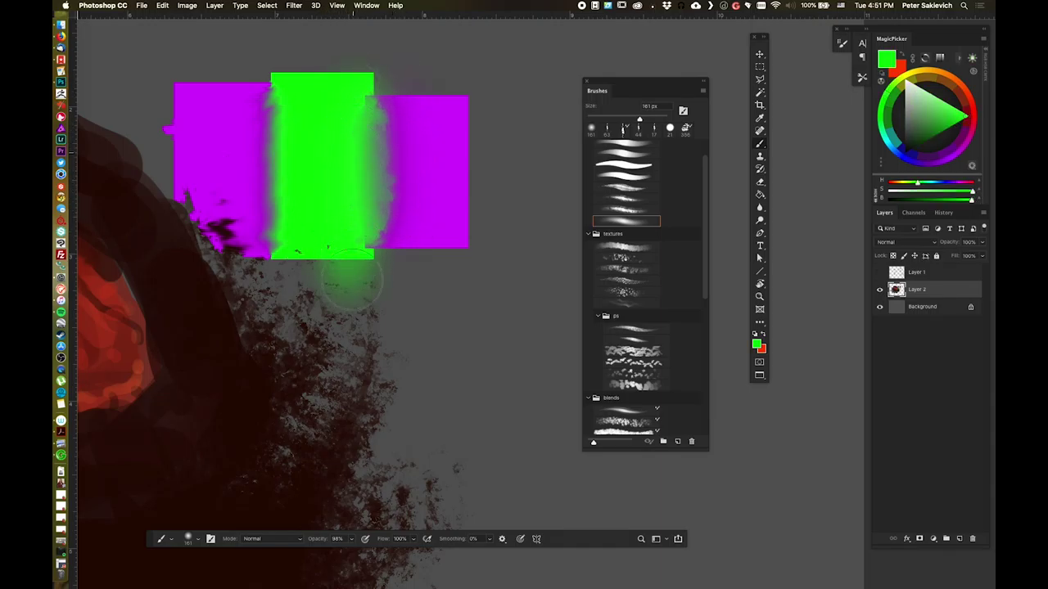
- Switch to a 125 px brush of the "textures" group and paint sampled block colours in textured strokes across the right green-purple seam
click(632, 269)
mouse_move(380, 123)
mouse_down()
mouse_move(398, 169)
mouse_move(417, 171)
mouse_up()
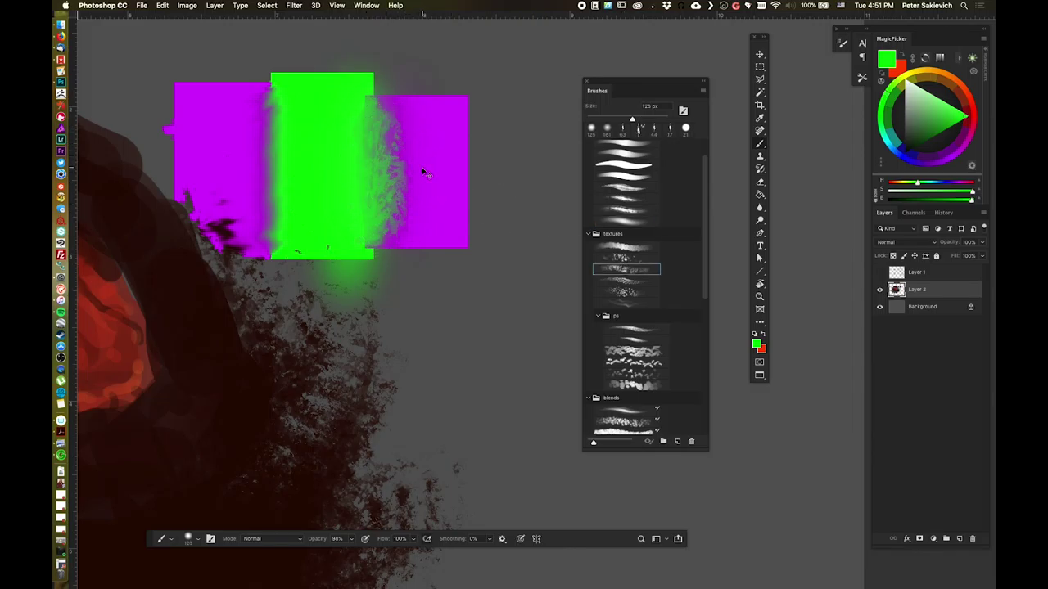
key(super+z)
alt+click(389, 148)
drag(373, 121, 358, 189)
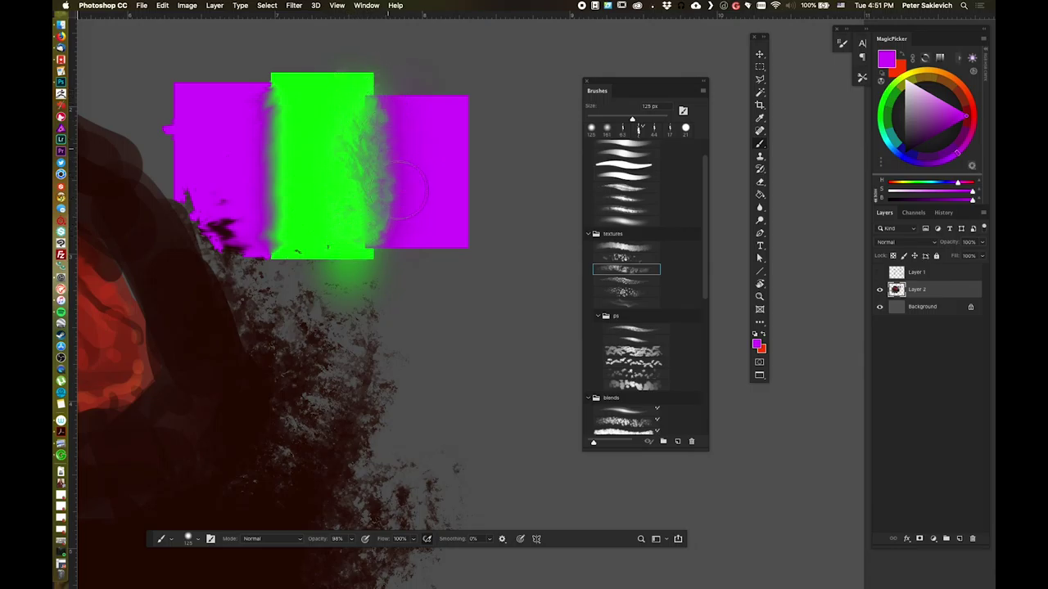
alt+click(330, 182)
mouse_move(402, 188)
mouse_down()
mouse_move(394, 214)
mouse_move(397, 123)
mouse_move(398, 239)
mouse_move(448, 180)
mouse_move(396, 189)
mouse_move(406, 214)
mouse_move(408, 128)
mouse_move(383, 172)
mouse_move(392, 264)
mouse_up()
- Switch to the 37 px speckled brush of the "textures" group and sample pure green from the green block
click(629, 291)
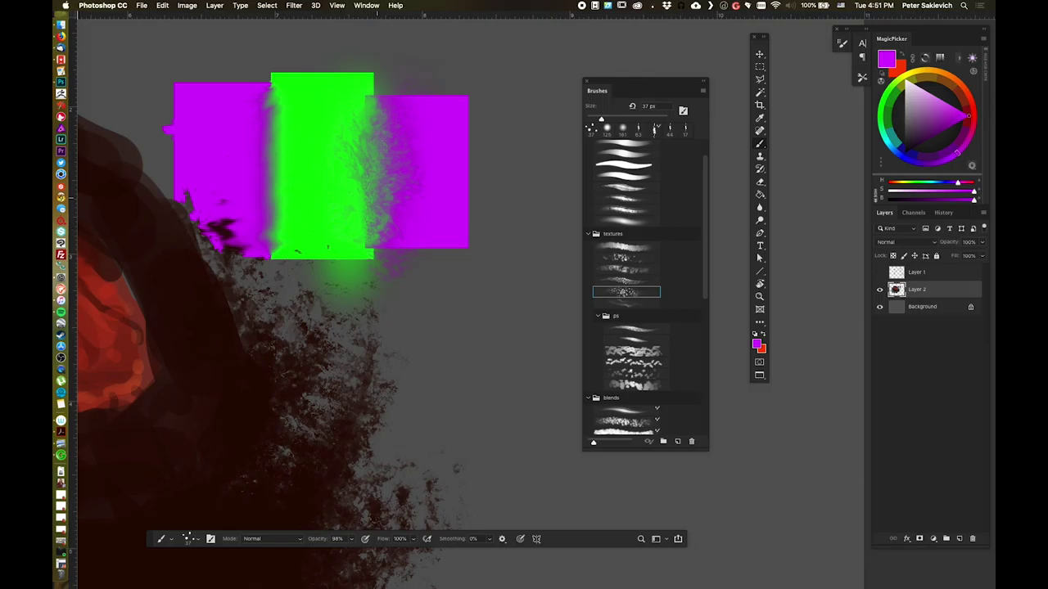
alt+click(345, 119)
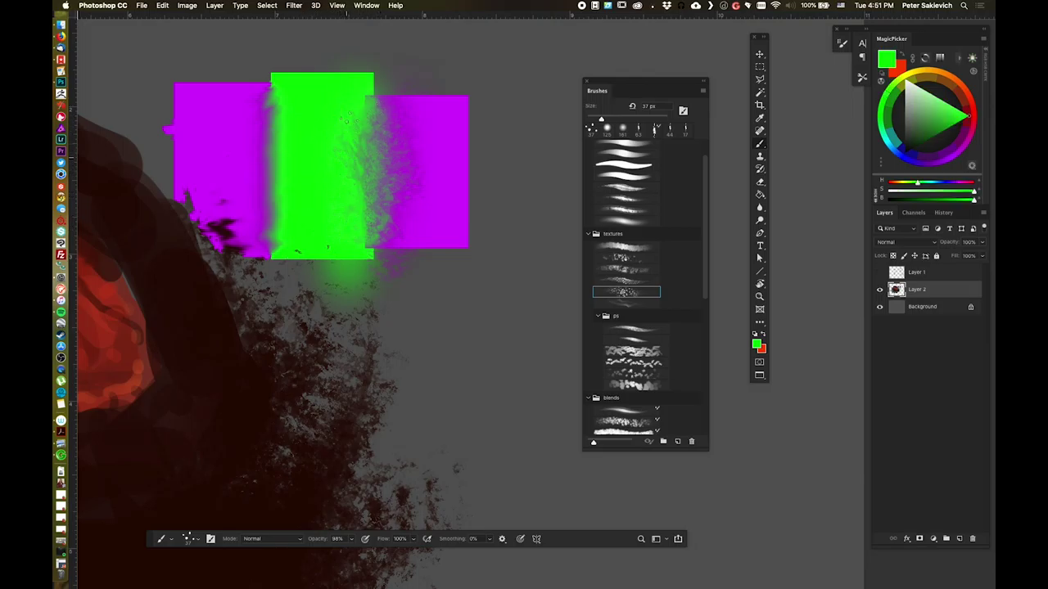
mouse_move(323, 173)
mouse_down()
mouse_move(461, 187)
mouse_move(445, 163)
mouse_move(250, 194)
mouse_move(379, 186)
mouse_move(369, 188)
mouse_up()
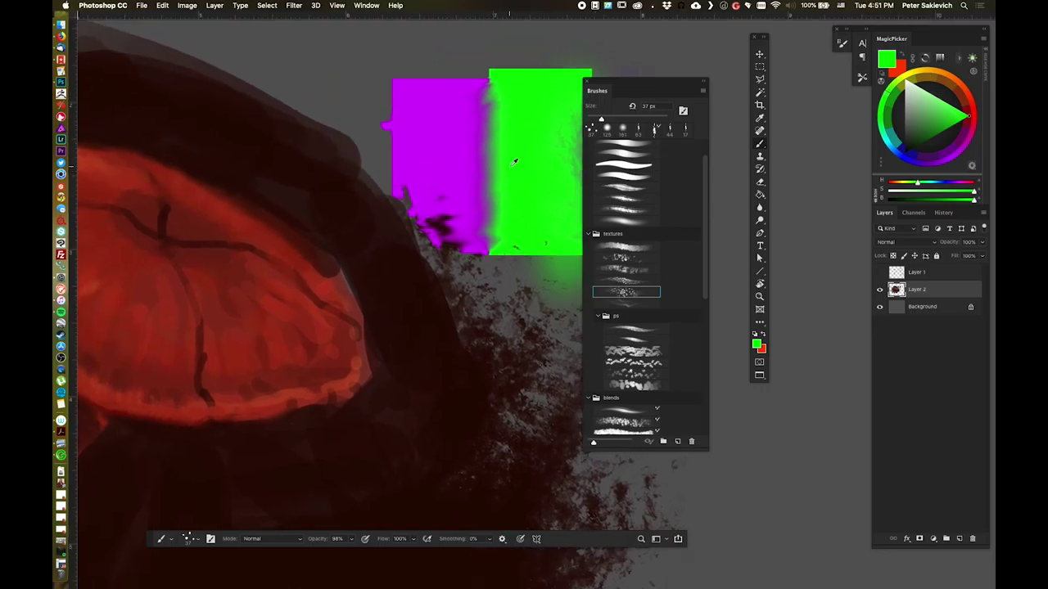
- Enlarge the brush list, choose the speckled mixer brush of the "blends" group and smear the dark background's edge above the mushroom cap
drag(499, 181, 676, 162)
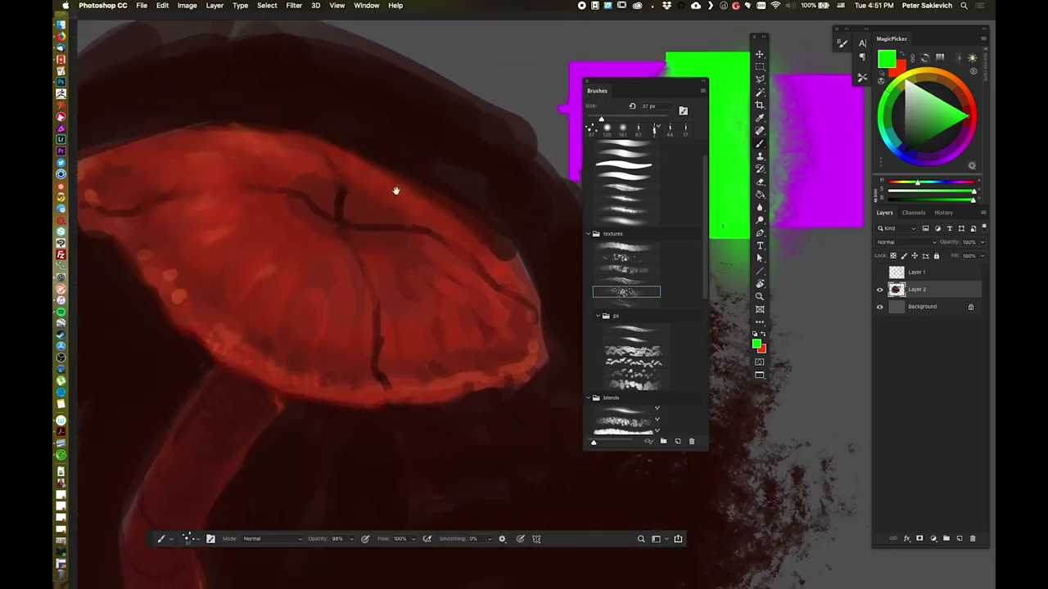
drag(393, 191, 477, 182)
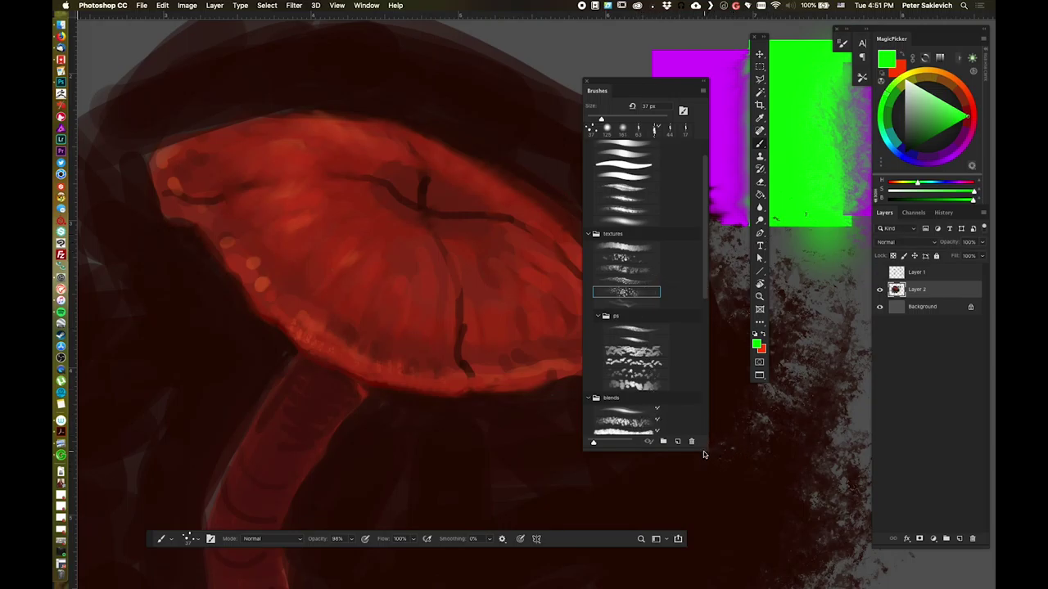
drag(702, 454, 707, 481)
click(627, 410)
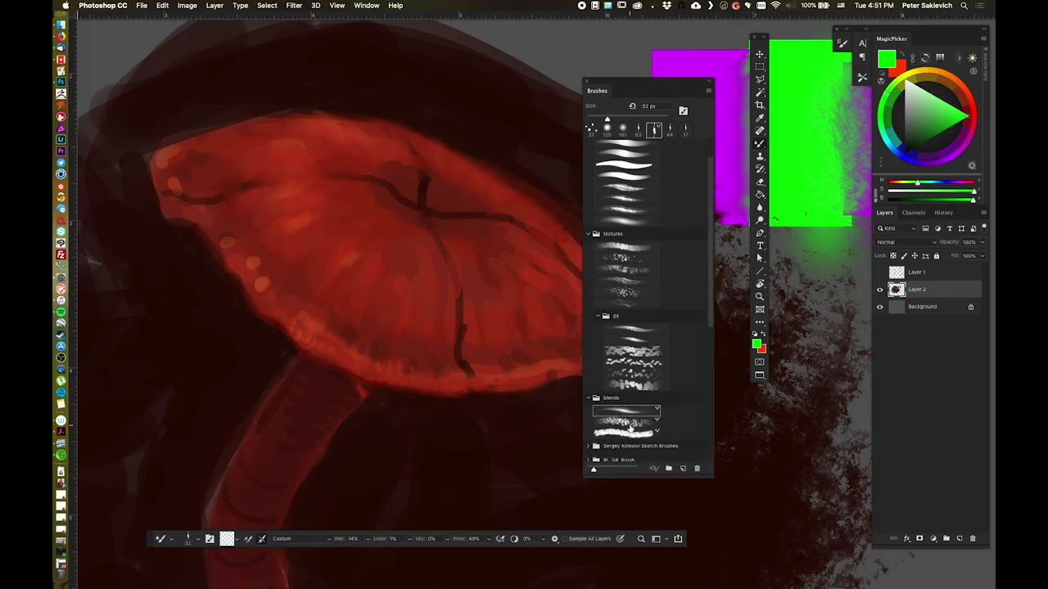
click(628, 423)
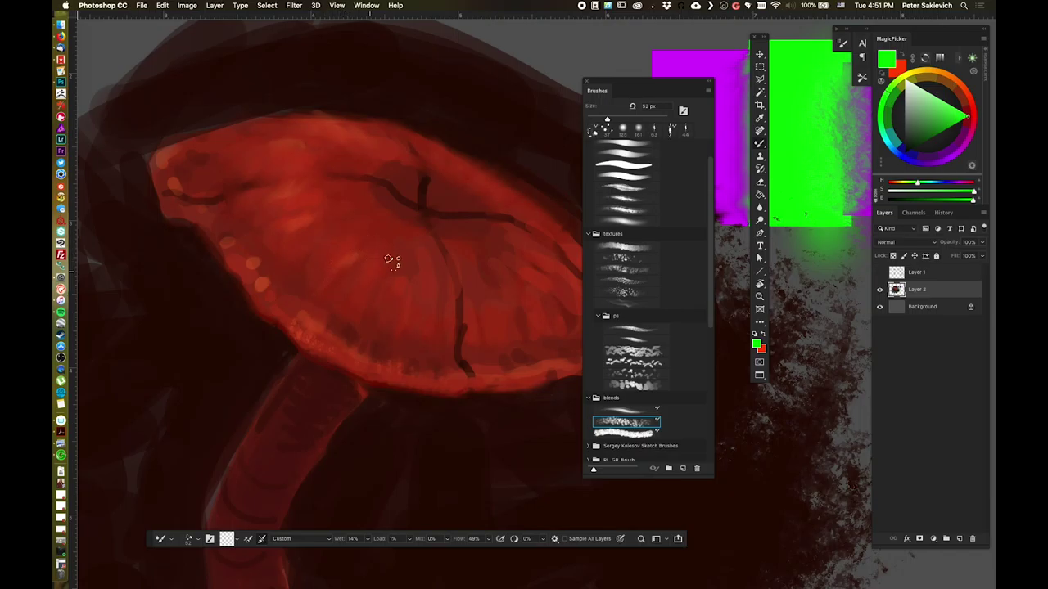
drag(524, 72, 485, 31)
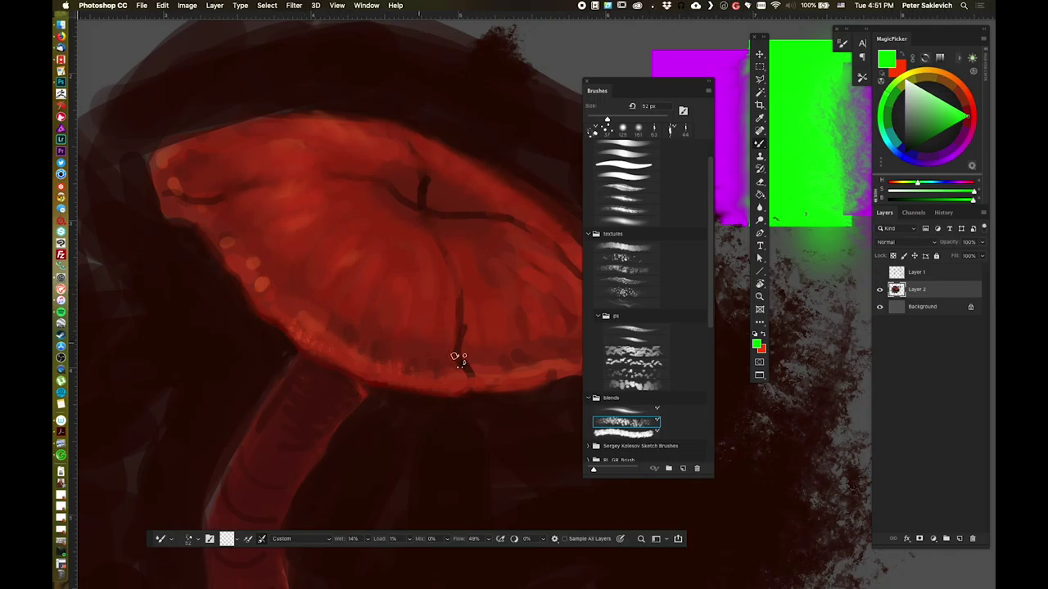
- Switch to the last mixer brush of the "blends" group, resize it to 114 px and blend the cap's upper edge into the background
drag(490, 307, 365, 287)
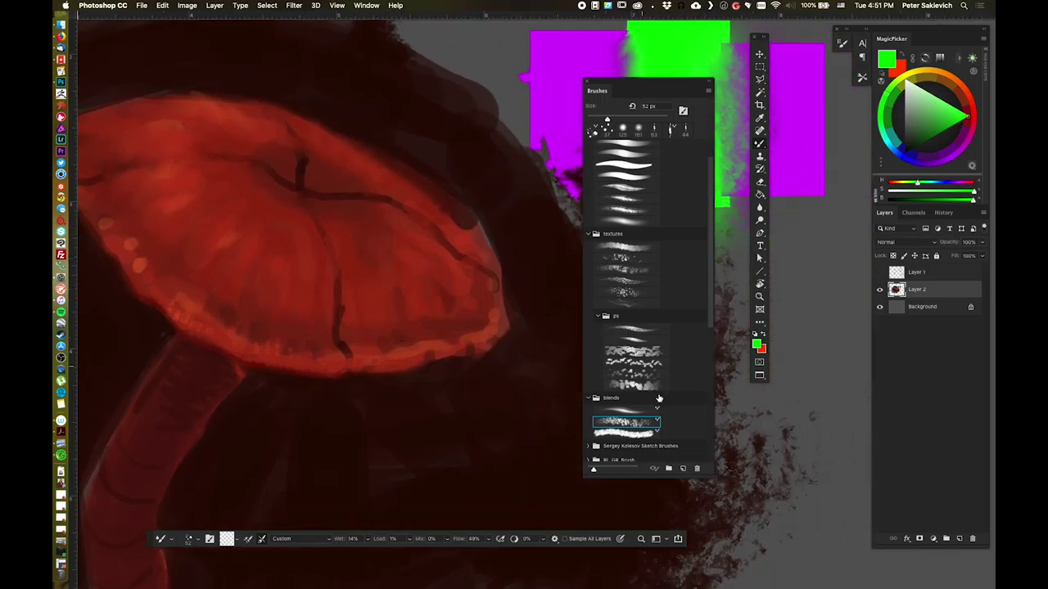
click(624, 433)
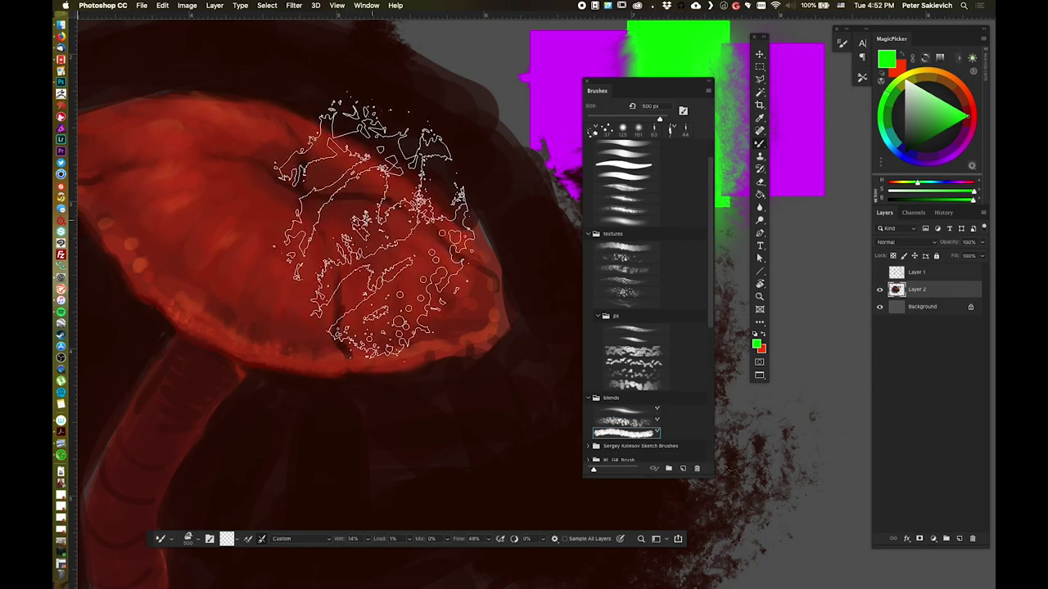
drag(363, 238, 254, 218)
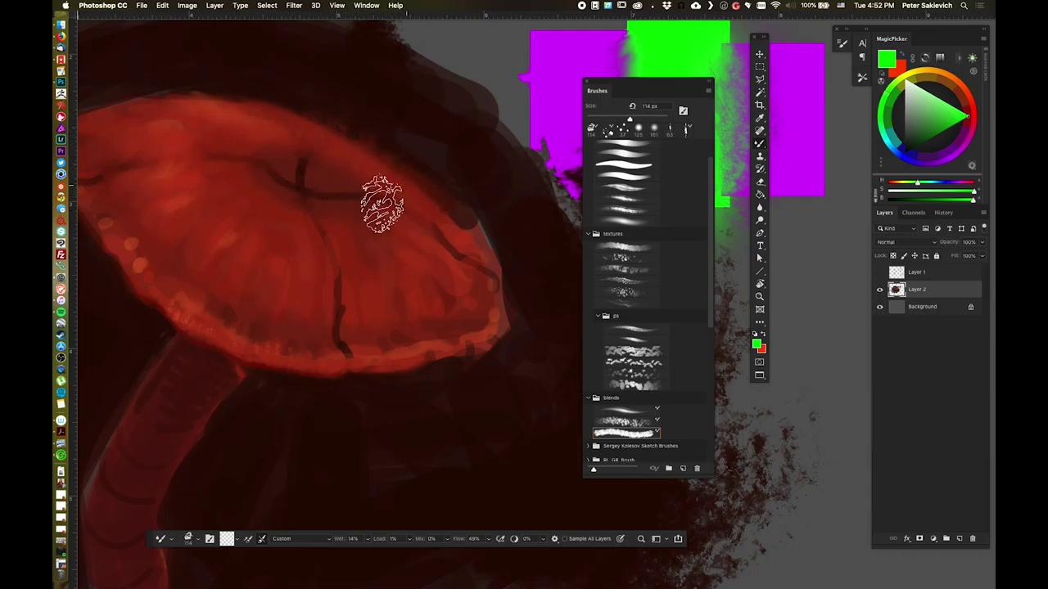
drag(295, 146, 393, 177)
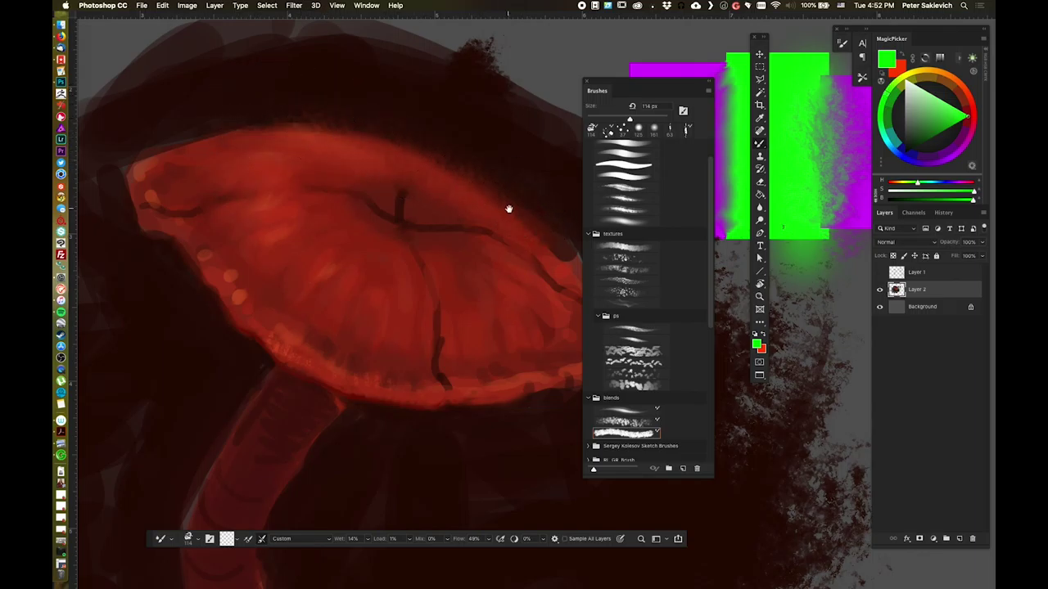
drag(507, 208, 304, 134)
drag(170, 63, 391, 172)
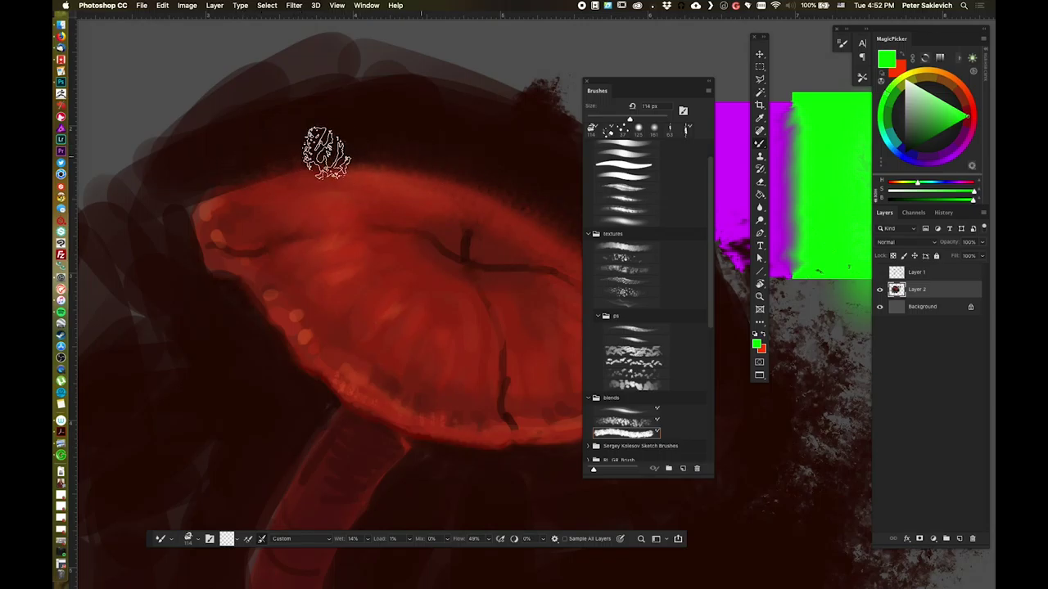
- Blend the upper right side of the cap and the end of the right-hand vein with the textured mixer brush
drag(465, 212, 406, 153)
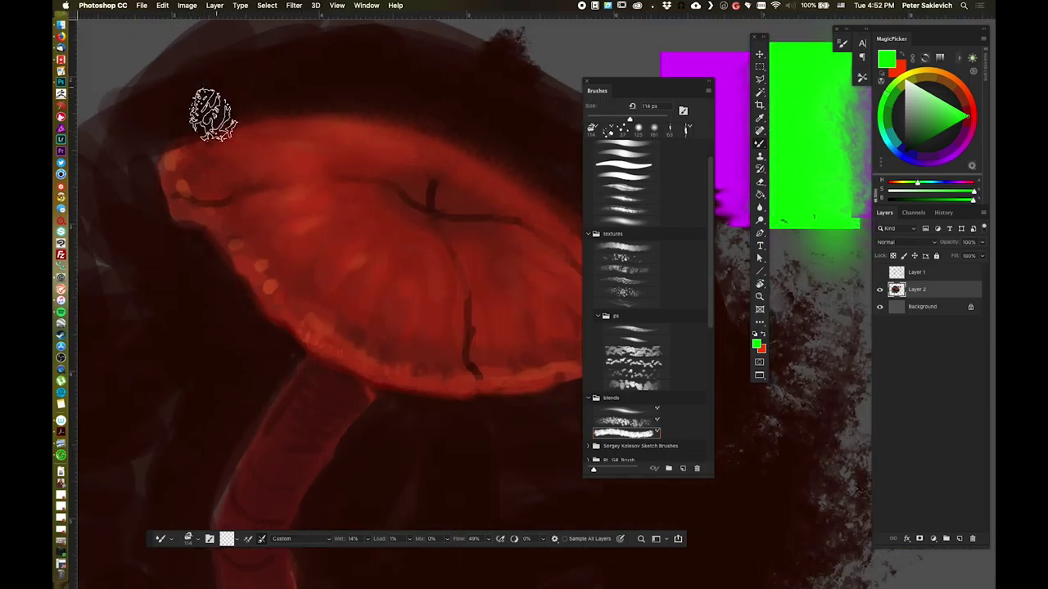
drag(433, 204, 171, 172)
mouse_move(352, 225)
mouse_down()
mouse_move(345, 178)
mouse_move(356, 260)
mouse_move(341, 171)
mouse_up()
drag(402, 207, 459, 166)
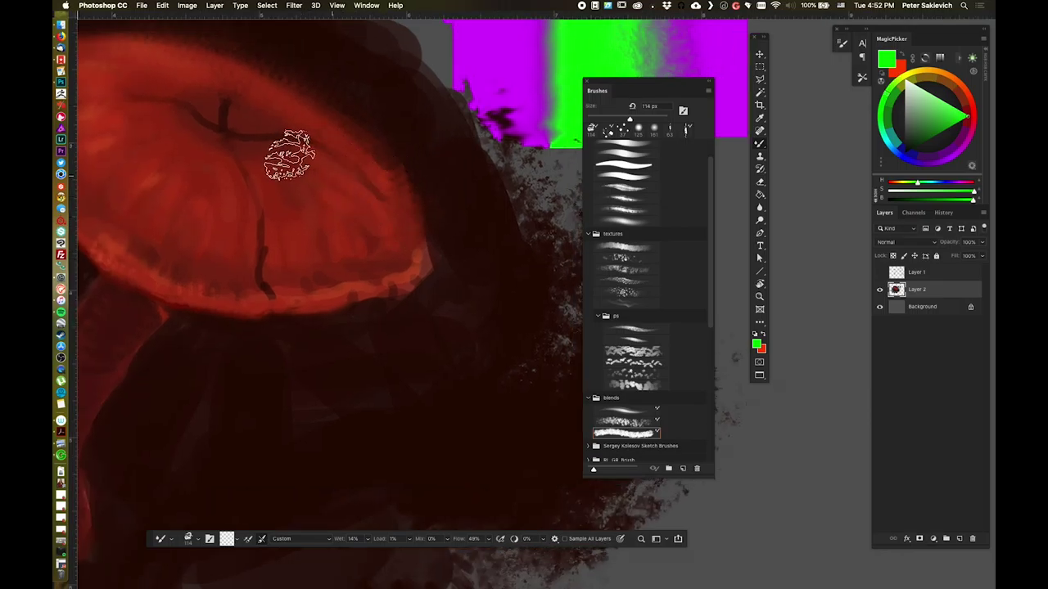
drag(460, 199, 653, 288)
drag(304, 125, 294, 181)
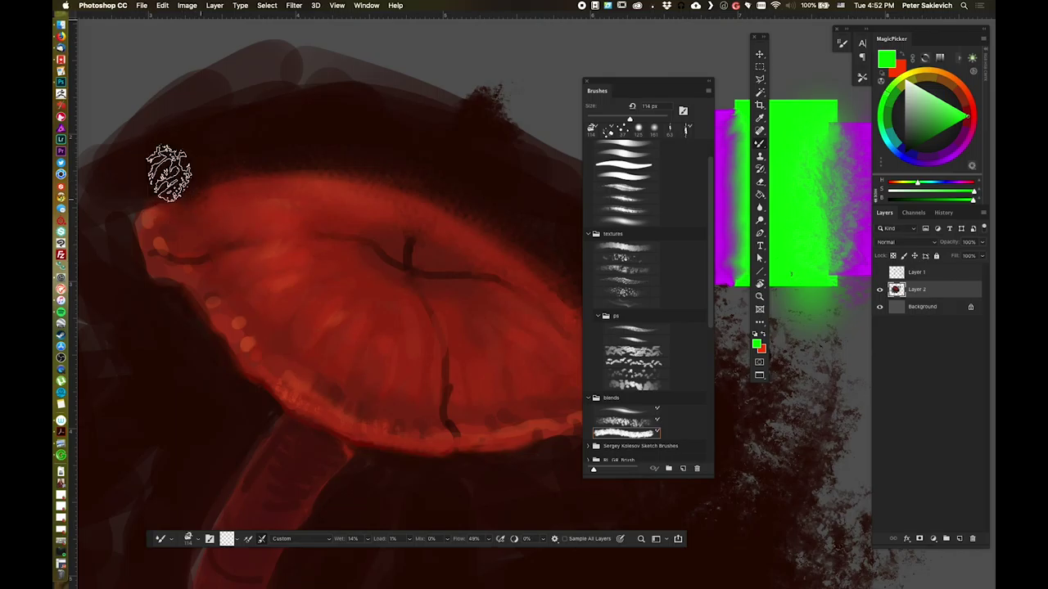
- Soften the whole upper rim of the cap, from its left tip to its right end, with further mixer strokes
drag(374, 164, 175, 93)
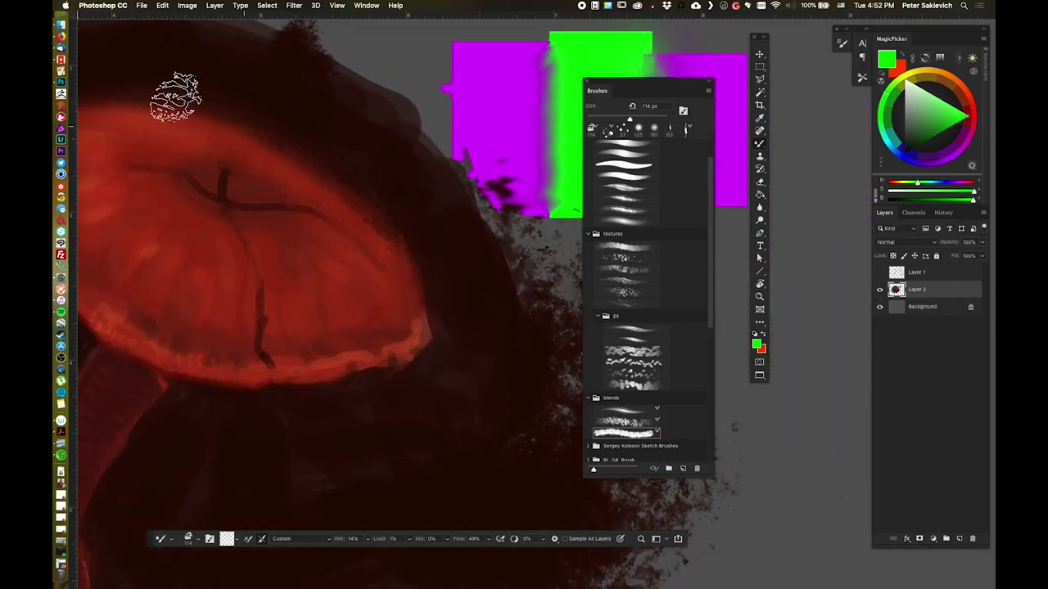
drag(237, 160, 427, 244)
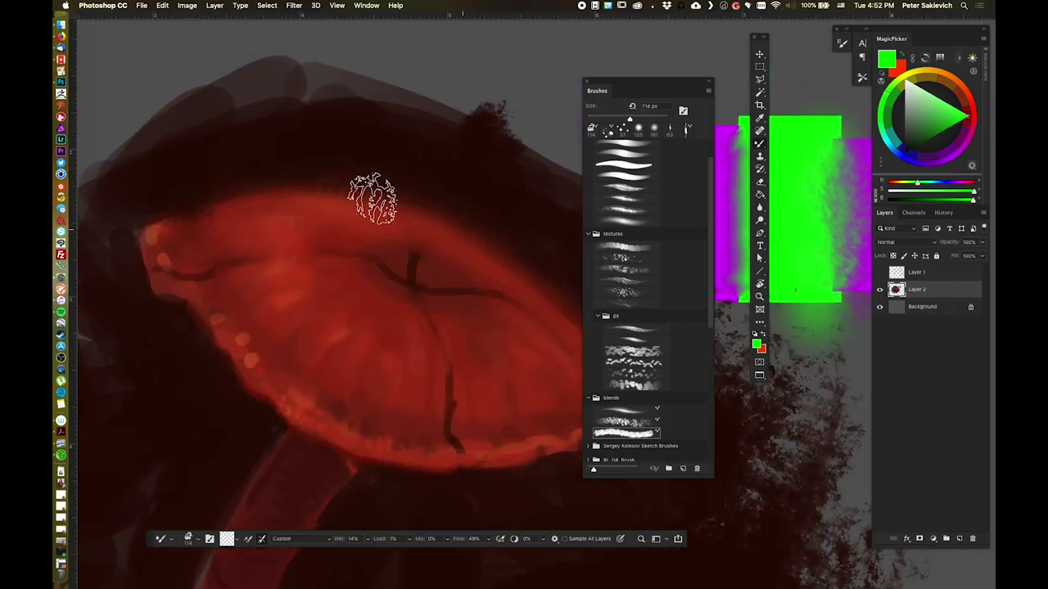
drag(414, 189, 450, 139)
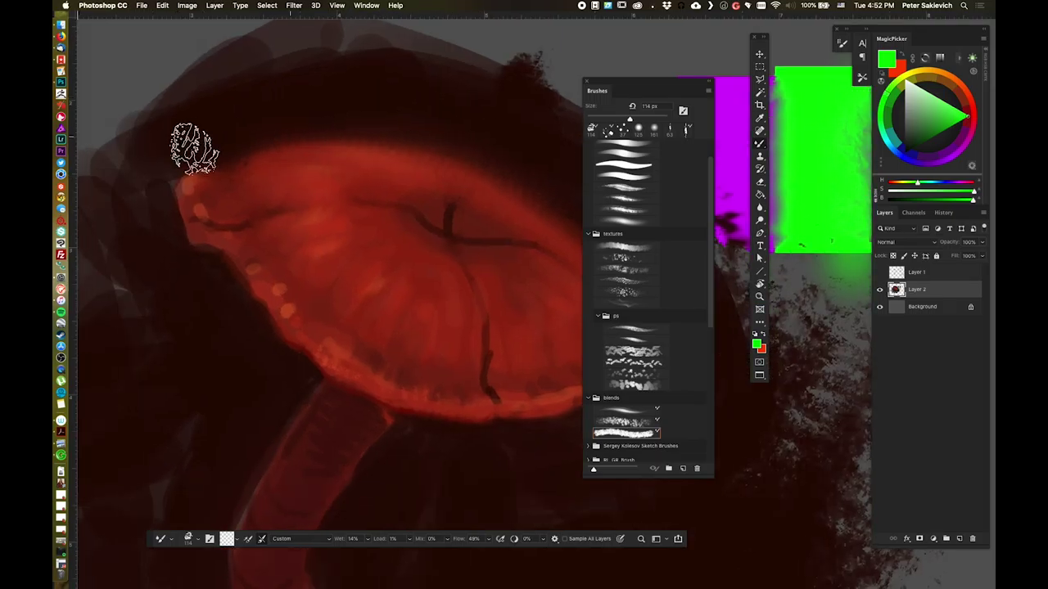
mouse_move(194, 147)
mouse_down()
mouse_move(182, 147)
mouse_move(197, 144)
mouse_up()
drag(430, 231, 381, 147)
mouse_move(476, 173)
mouse_down()
mouse_move(428, 189)
mouse_move(440, 232)
mouse_up()
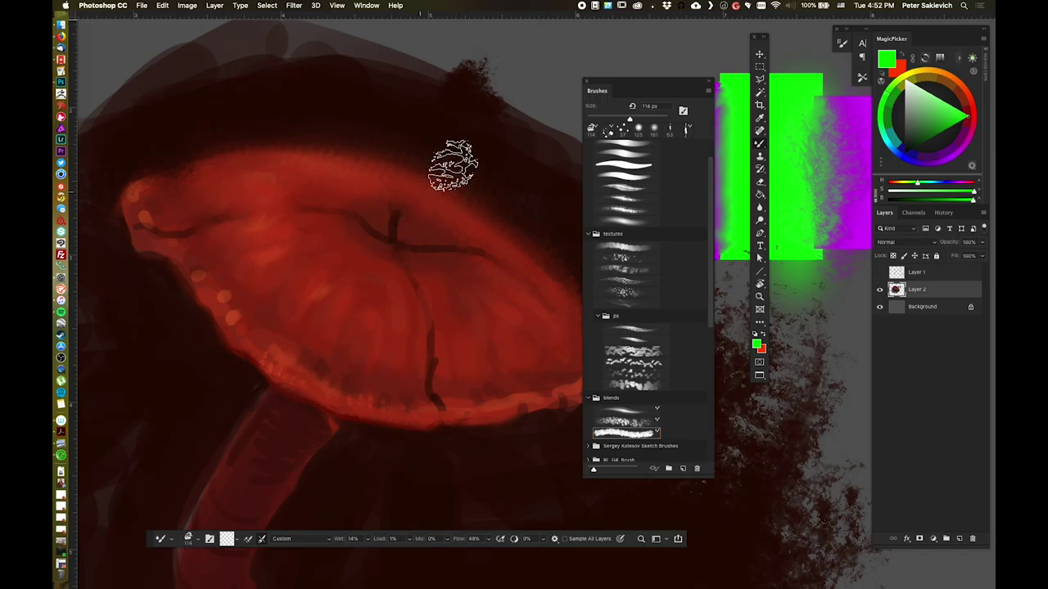
drag(414, 309, 365, 250)
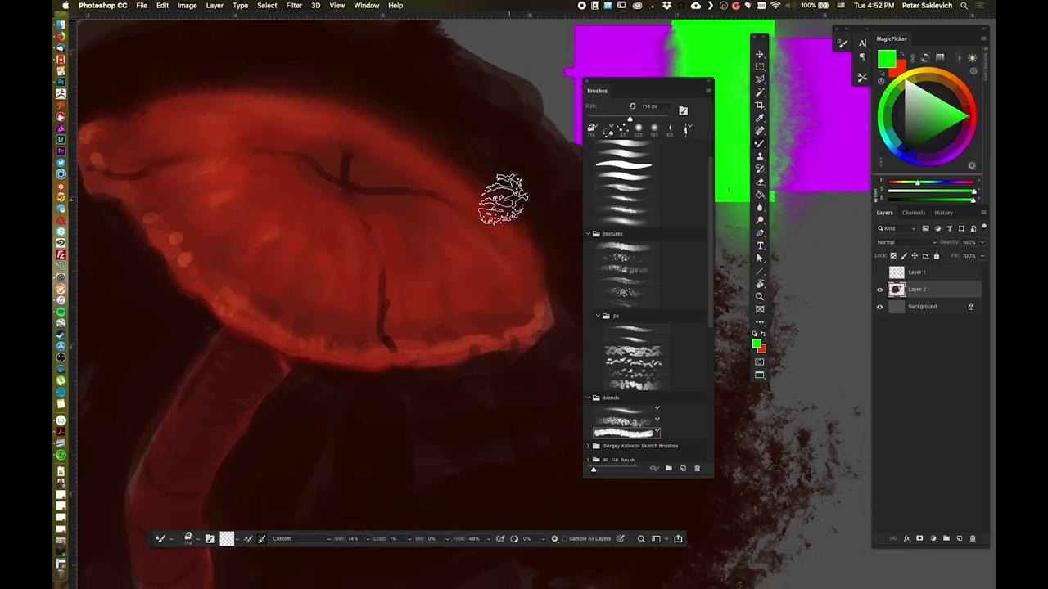
- Switch from the Mixer Brush back to the regular Brush Tool, trying the Pencil Tool on the way
click(638, 151)
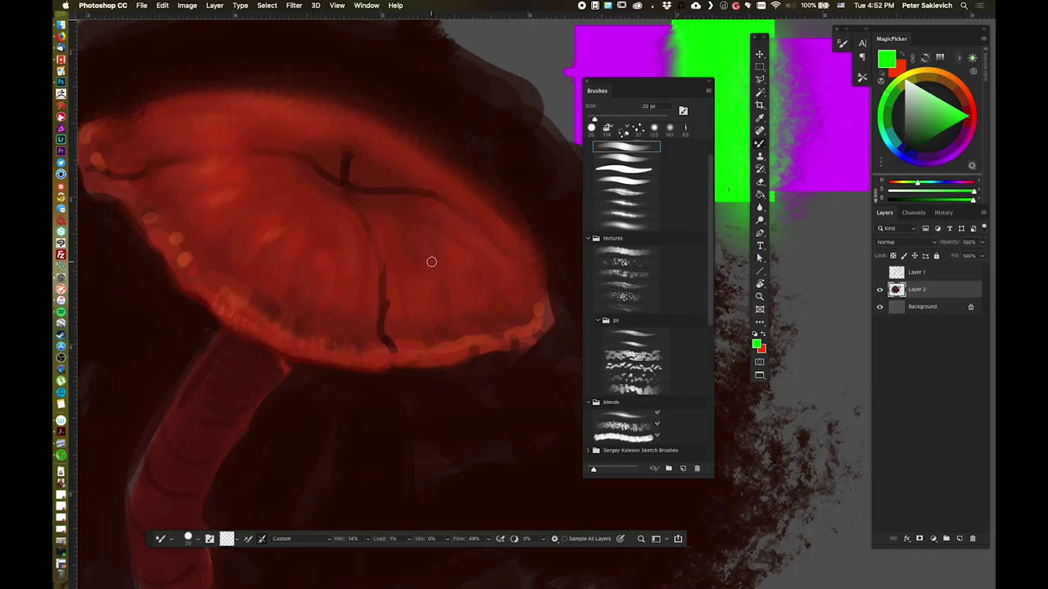
right_click(761, 152)
click(811, 152)
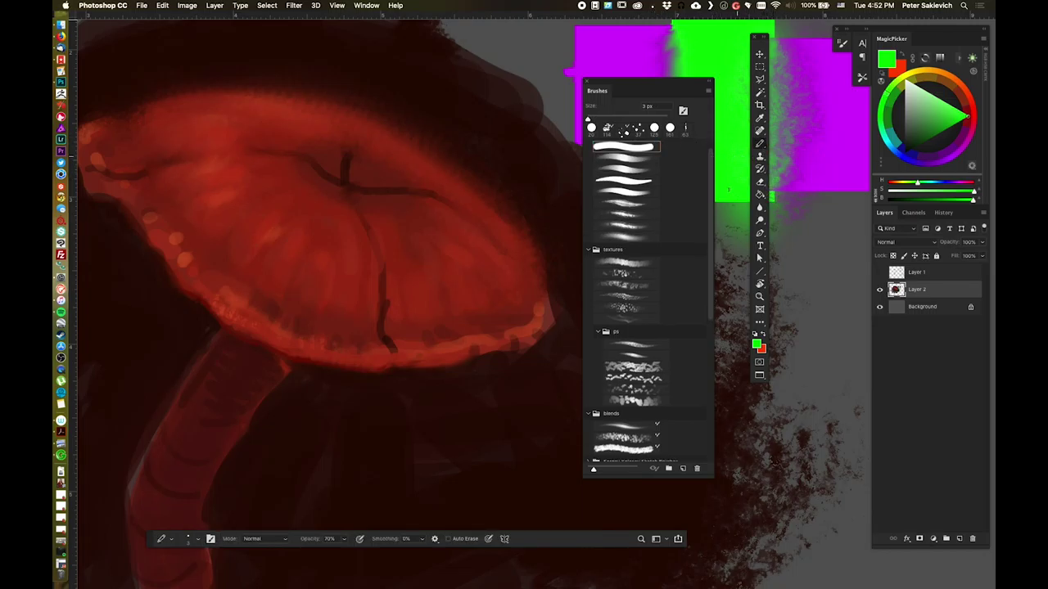
right_click(761, 151)
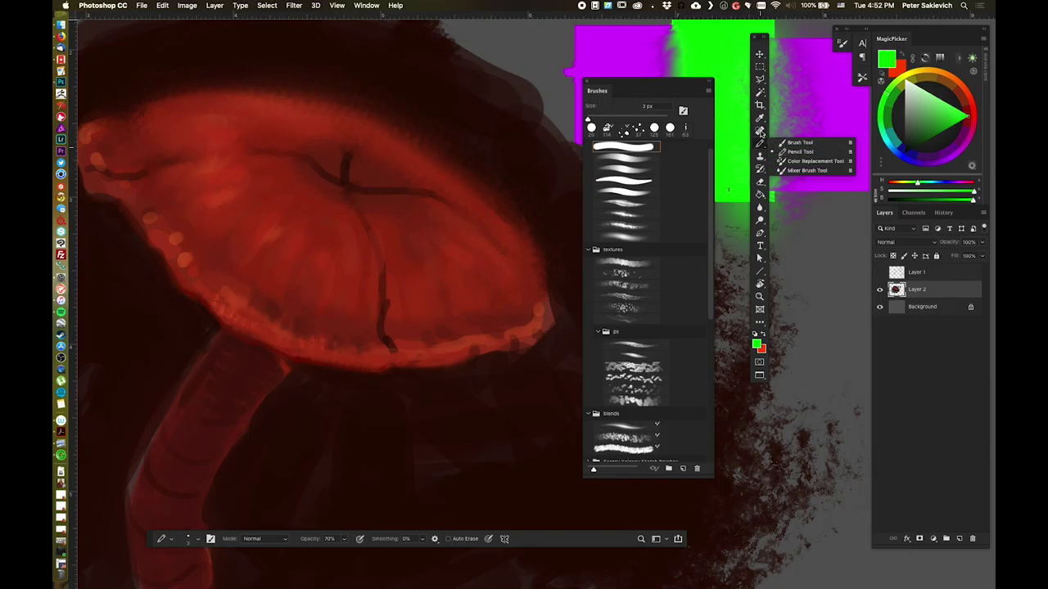
click(759, 170)
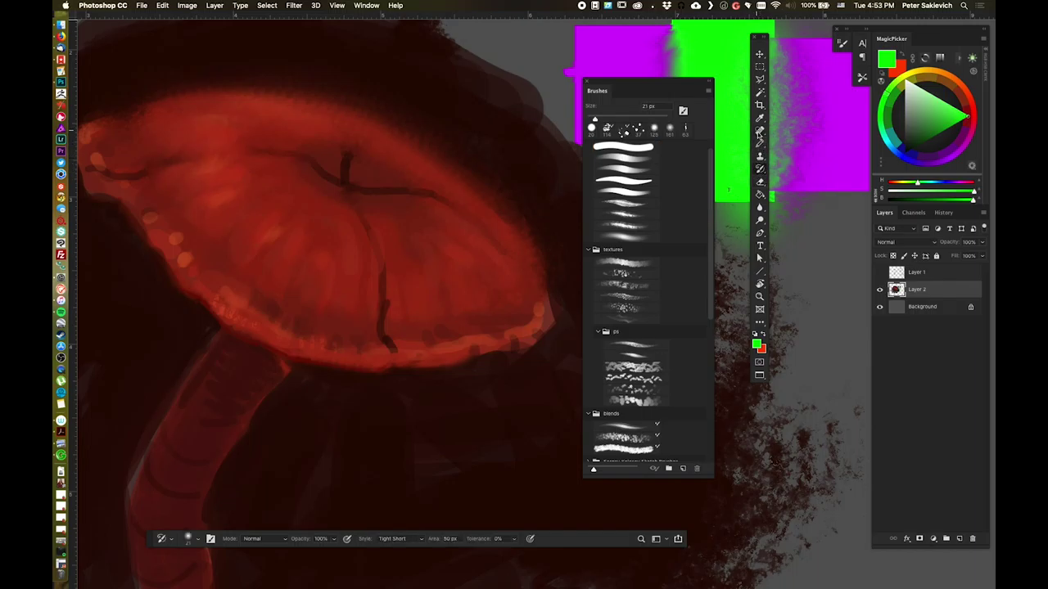
drag(760, 133, 786, 143)
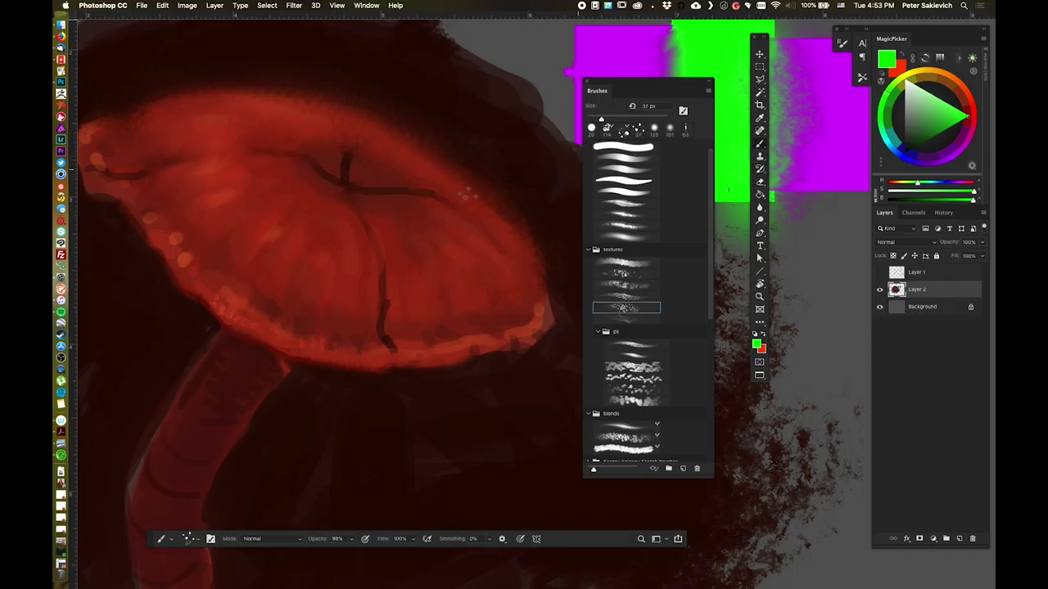
- Sample reds from the cap and paint fine streaks on its left part with a bristly brush of the "most used" group
alt+click(221, 178)
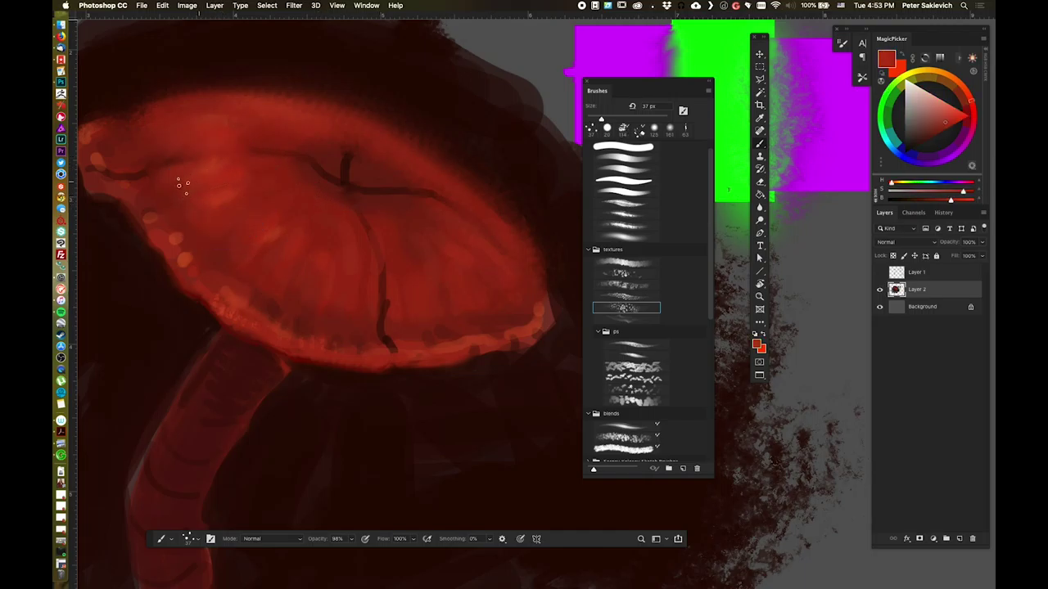
ctrl+alt+drag(198, 164, 204, 164)
click(631, 206)
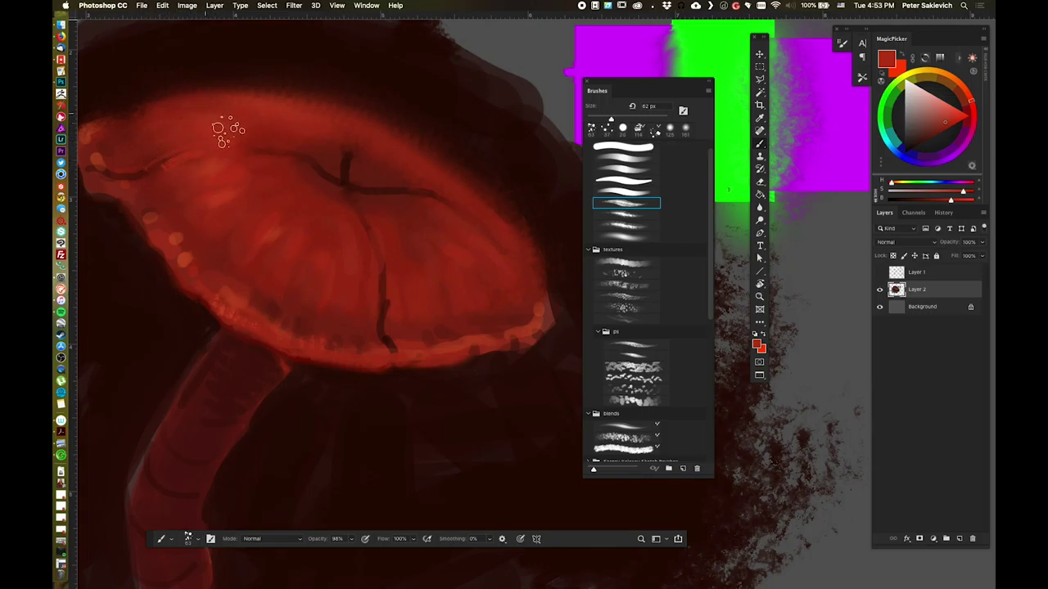
alt+click(217, 243)
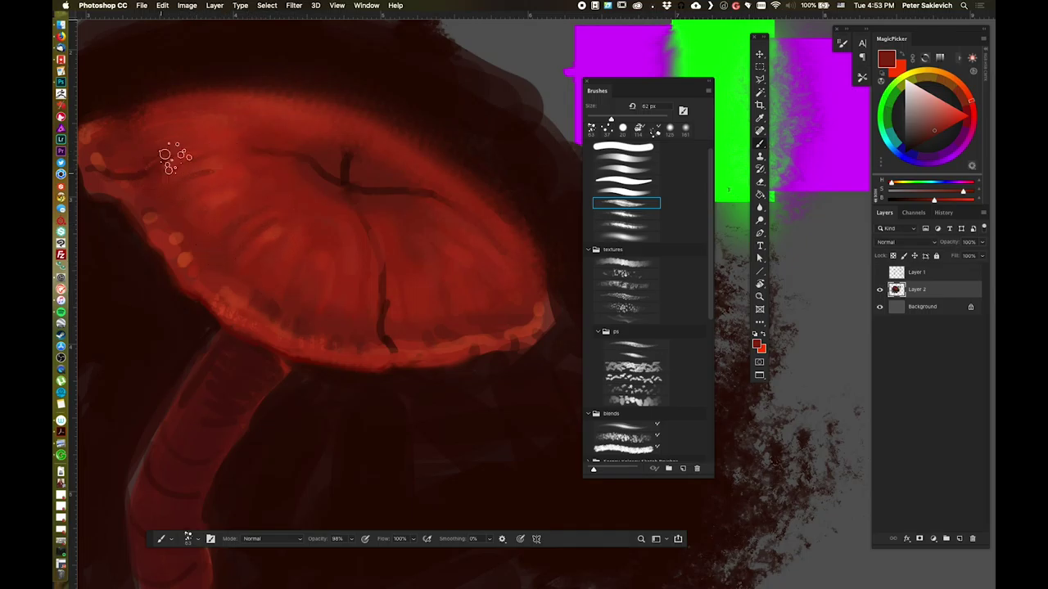
- Sample a light orange-red, adjust it in the colour picker and paint highlight streaks along the gills of the cap
drag(398, 210, 433, 136)
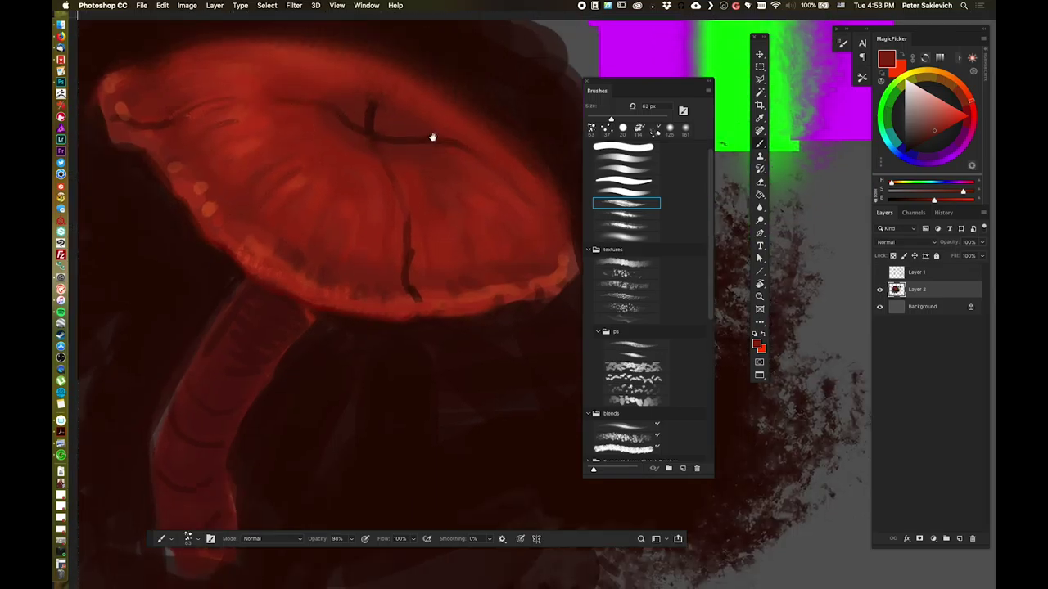
alt+click(247, 246)
click(940, 116)
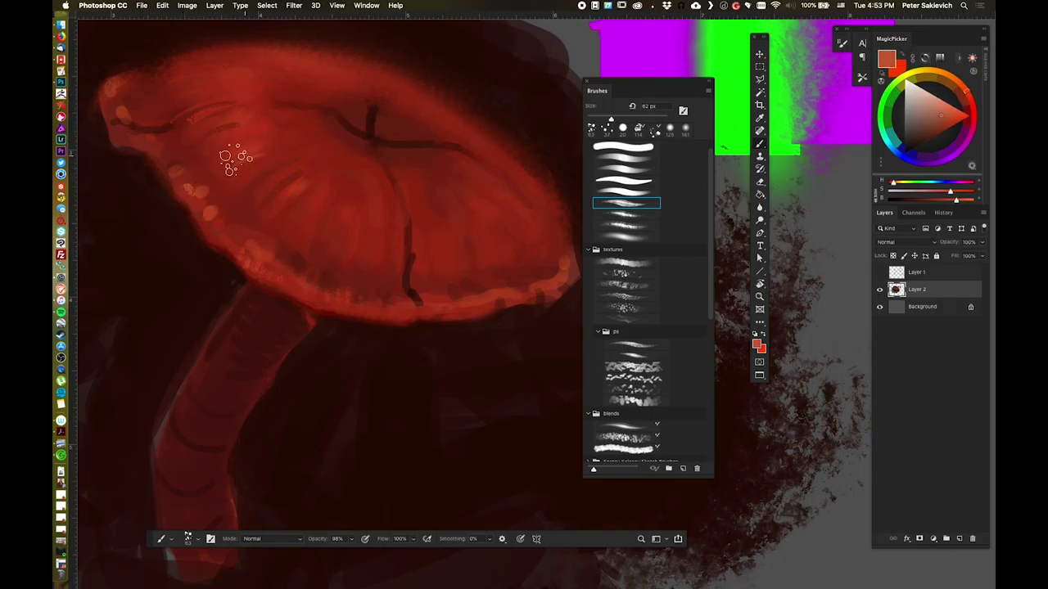
drag(256, 131, 268, 129)
mouse_move(284, 193)
mouse_down()
mouse_move(293, 185)
mouse_move(311, 208)
mouse_up()
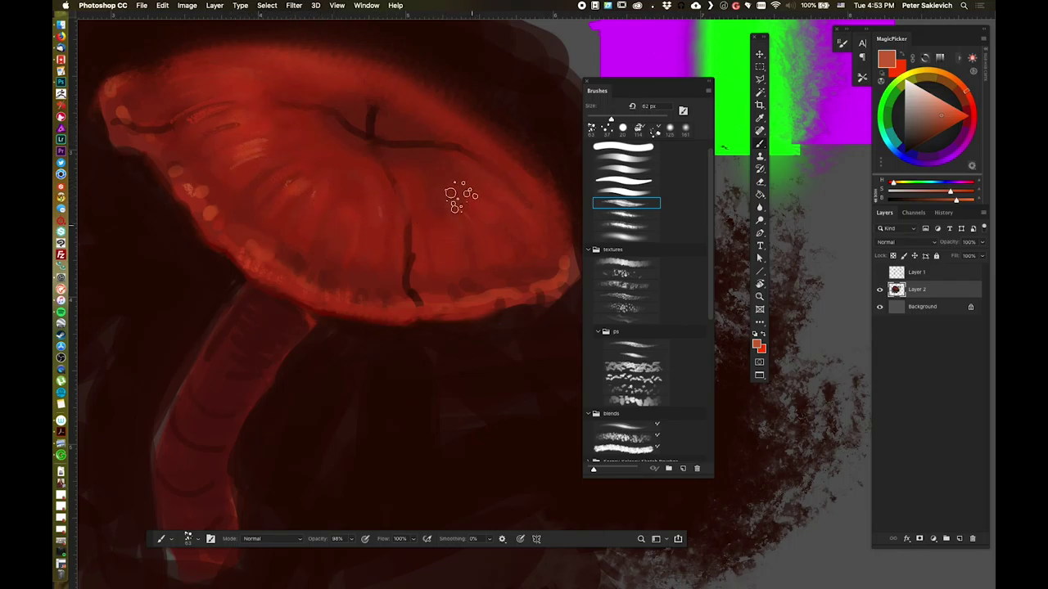
mouse_move(496, 200)
mouse_down()
mouse_move(524, 215)
mouse_move(550, 205)
mouse_up()
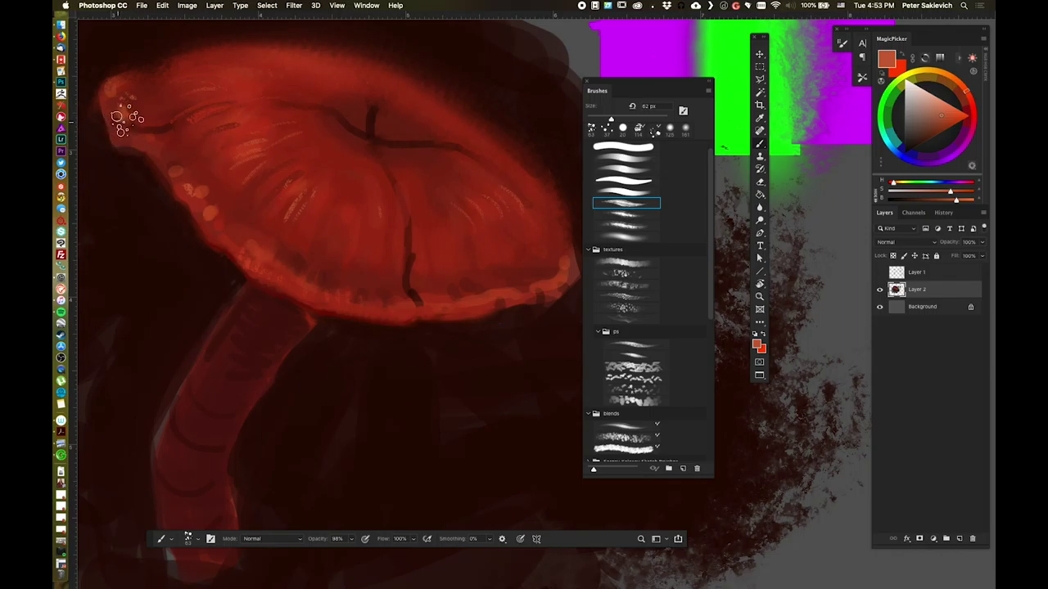
- Paint textured light orange-red highlights along the lower rim of the cap, from the left side to the right end
drag(400, 263, 400, 231)
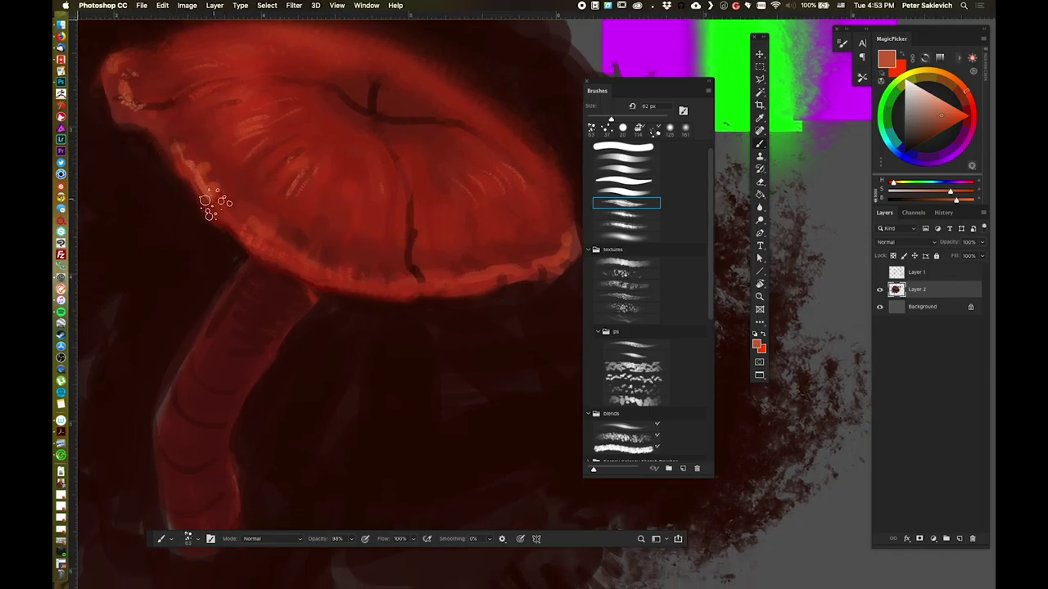
mouse_move(246, 239)
mouse_down()
mouse_move(230, 223)
mouse_move(275, 253)
mouse_up()
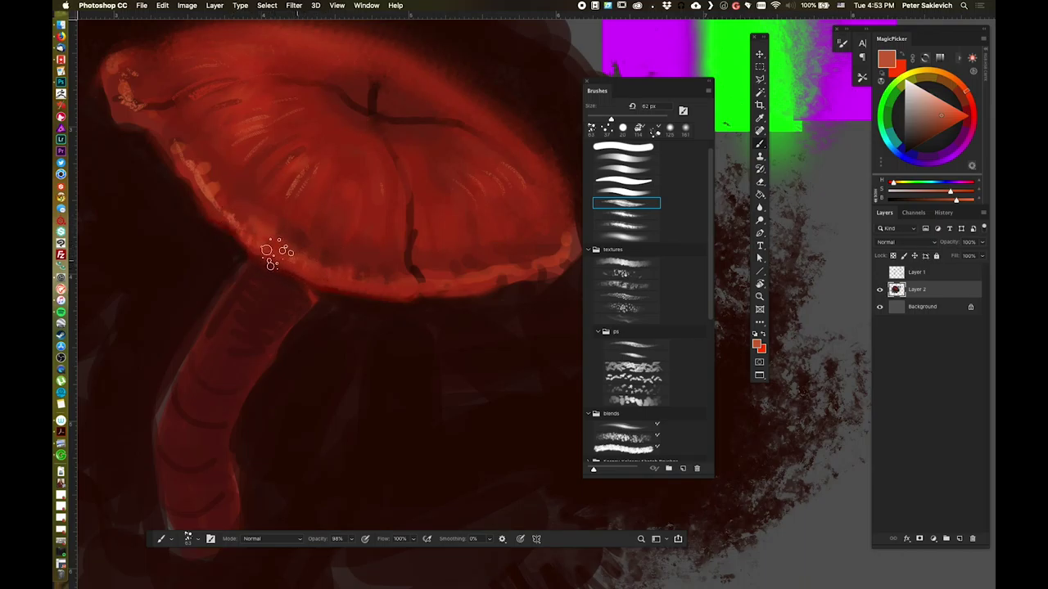
mouse_move(336, 278)
mouse_down()
mouse_move(386, 279)
mouse_move(357, 281)
mouse_move(386, 289)
mouse_move(529, 278)
mouse_move(459, 285)
mouse_move(509, 275)
mouse_up()
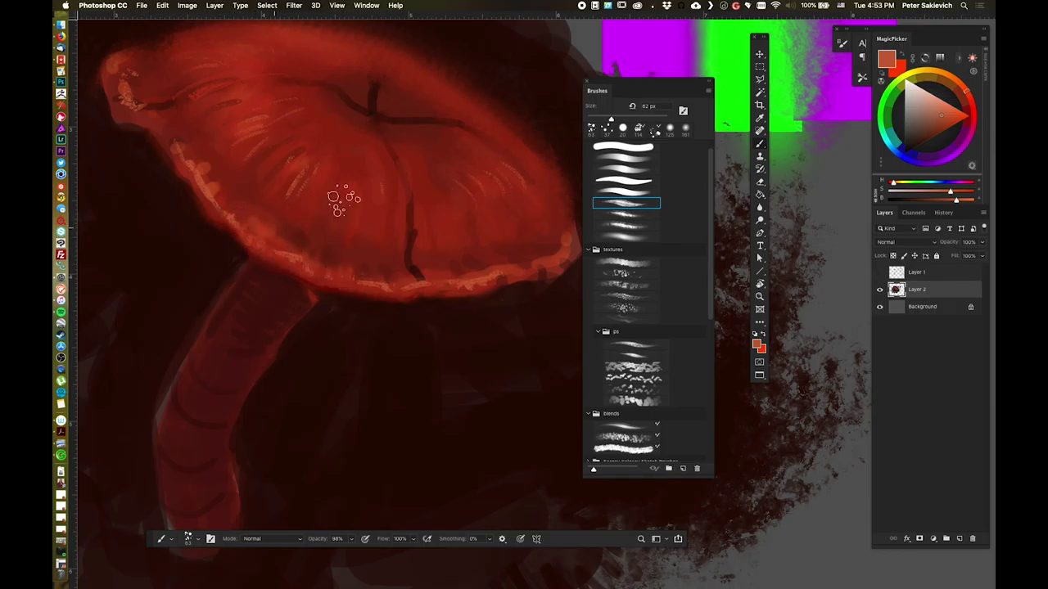
- Sample a dark red from the cap and break up the highlights along its lower left rim with small strokes
drag(338, 183, 334, 247)
alt+click(205, 214)
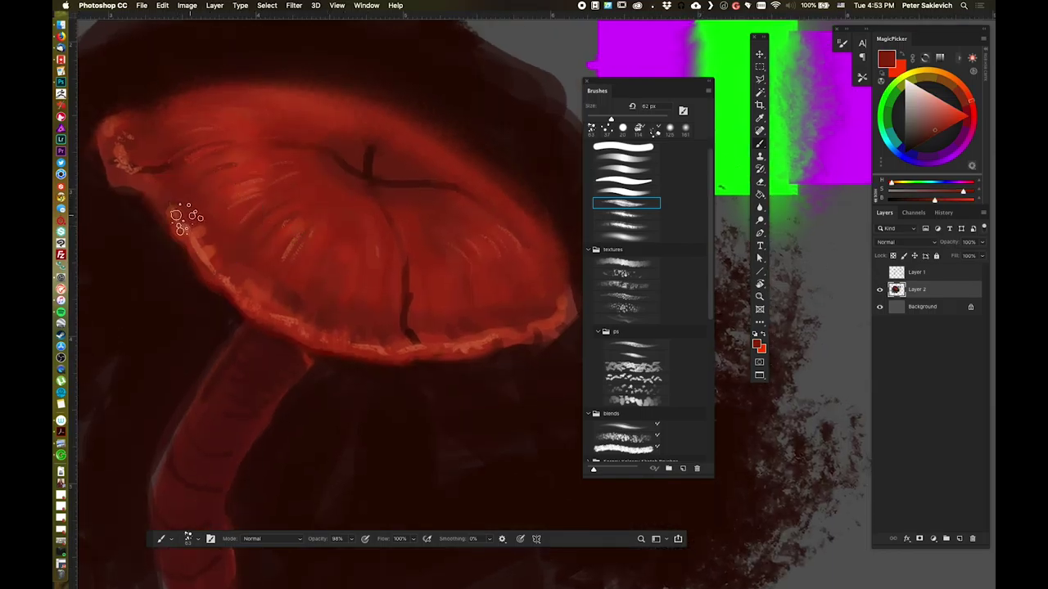
mouse_move(195, 223)
mouse_down()
mouse_move(193, 248)
mouse_move(263, 251)
mouse_move(212, 268)
mouse_move(209, 251)
mouse_move(232, 254)
mouse_move(219, 272)
mouse_move(243, 269)
mouse_move(247, 298)
mouse_move(233, 290)
mouse_move(282, 313)
mouse_up()
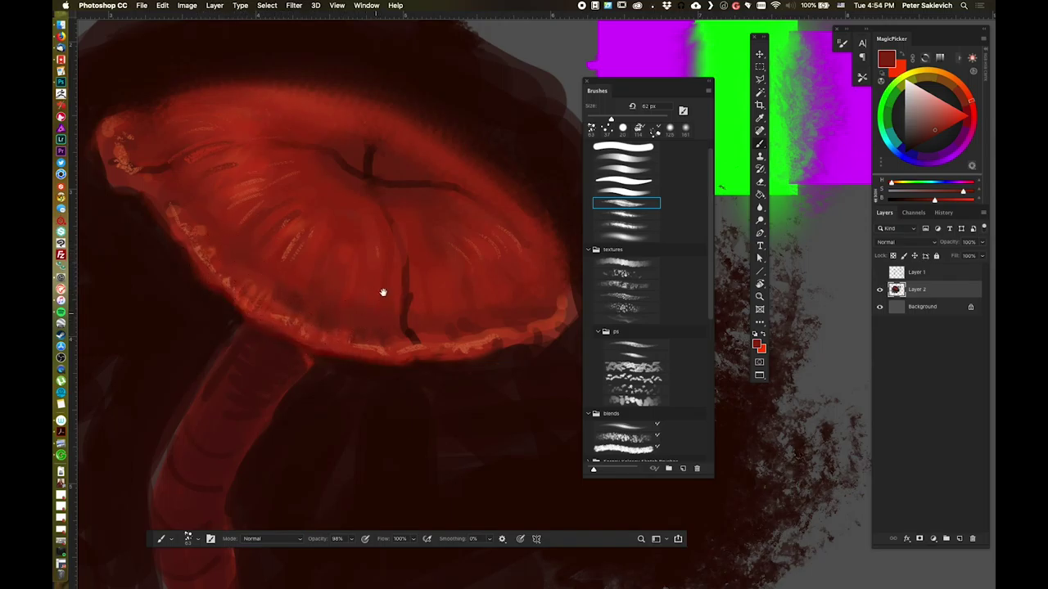
- Sample the dark background colours beside the stem and paint along both stem edges and around its base to clean the outline
scroll(378, 291, down, 3)
scroll(379, 291, left, 2)
alt+click(355, 323)
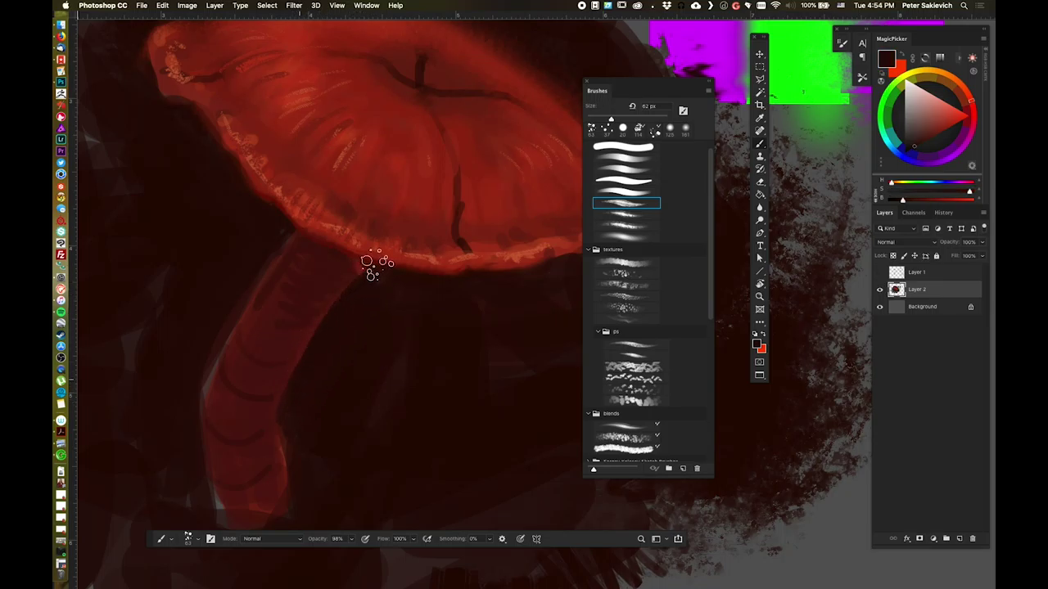
alt+click(319, 317)
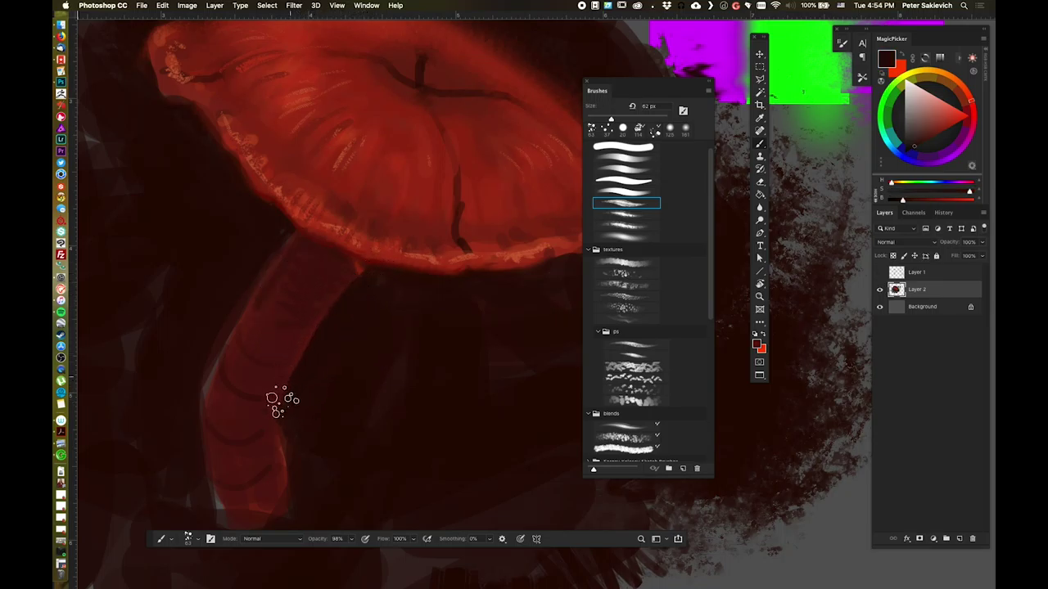
alt+click(334, 340)
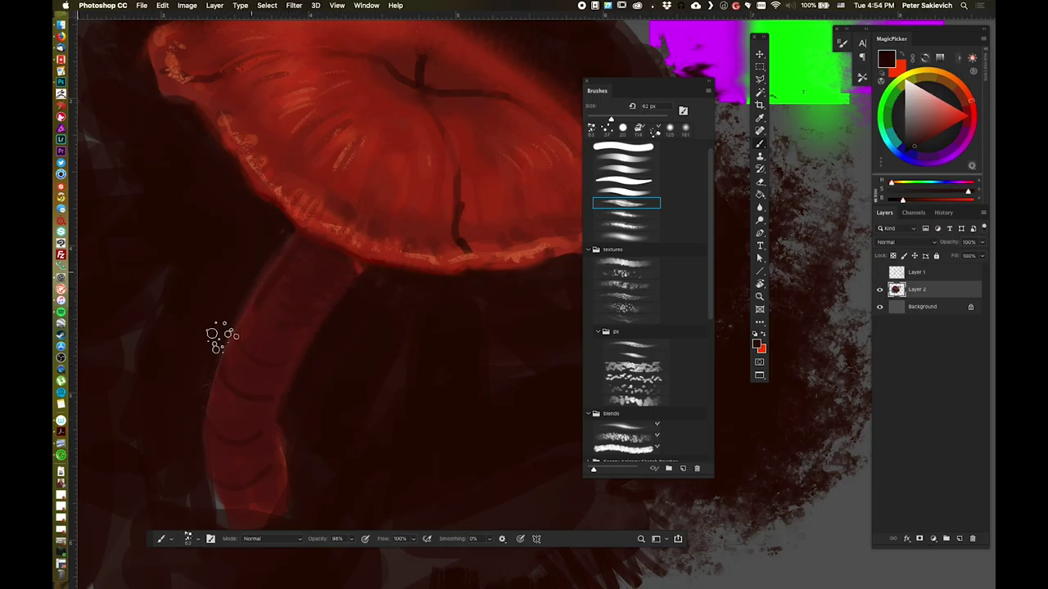
drag(243, 293, 288, 245)
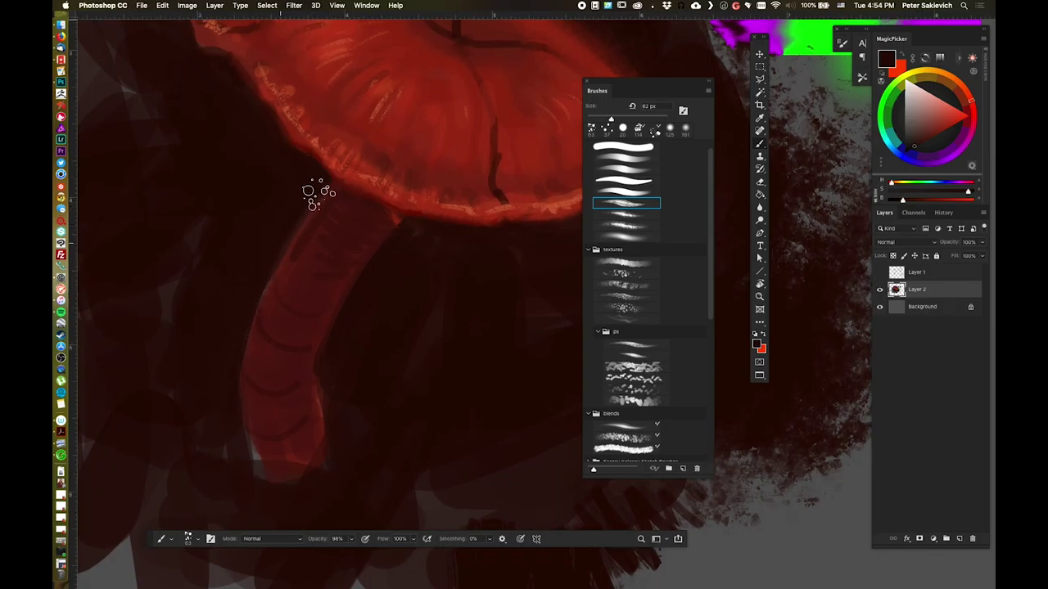
drag(335, 304, 376, 227)
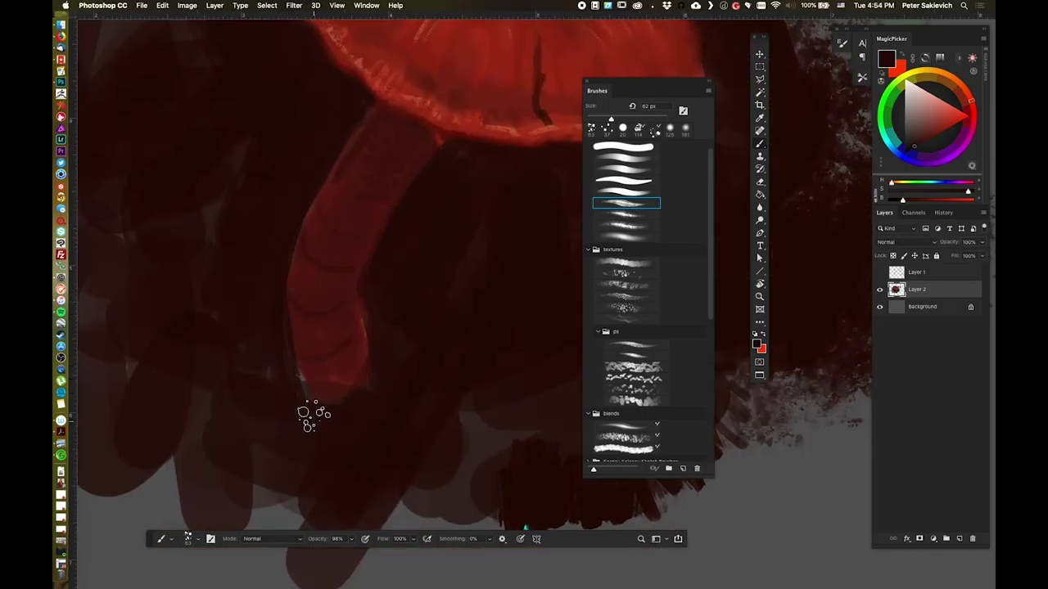
mouse_move(282, 279)
mouse_down()
mouse_move(304, 402)
mouse_move(352, 414)
mouse_move(391, 386)
mouse_move(387, 337)
mouse_move(328, 409)
mouse_up()
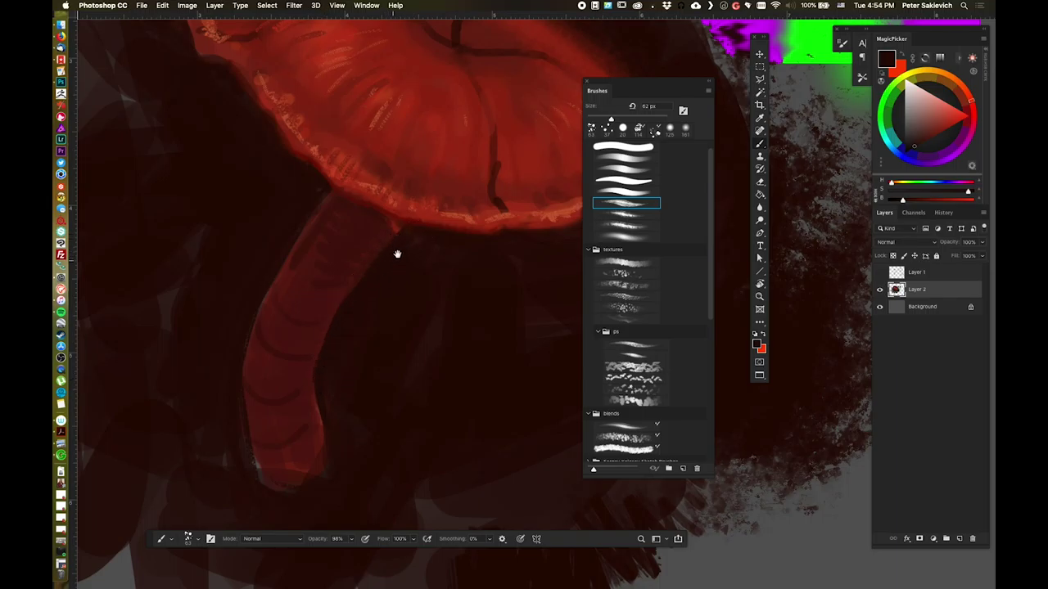
- Sample dark reds from the stem and cap and paint over the upper stem where it joins the cap
drag(396, 253, 420, 215)
alt+click(332, 335)
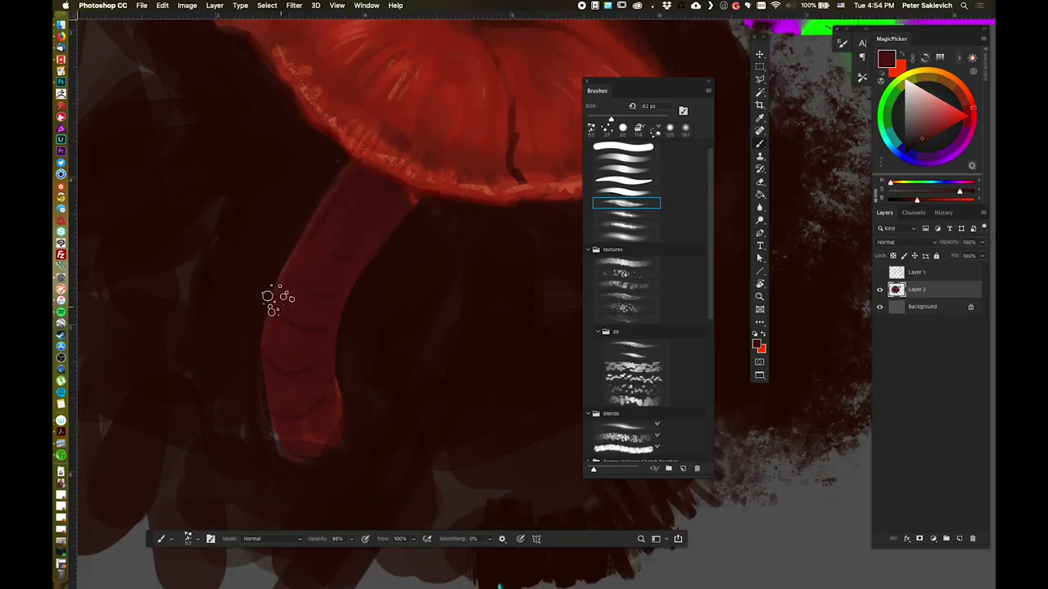
drag(370, 190, 323, 300)
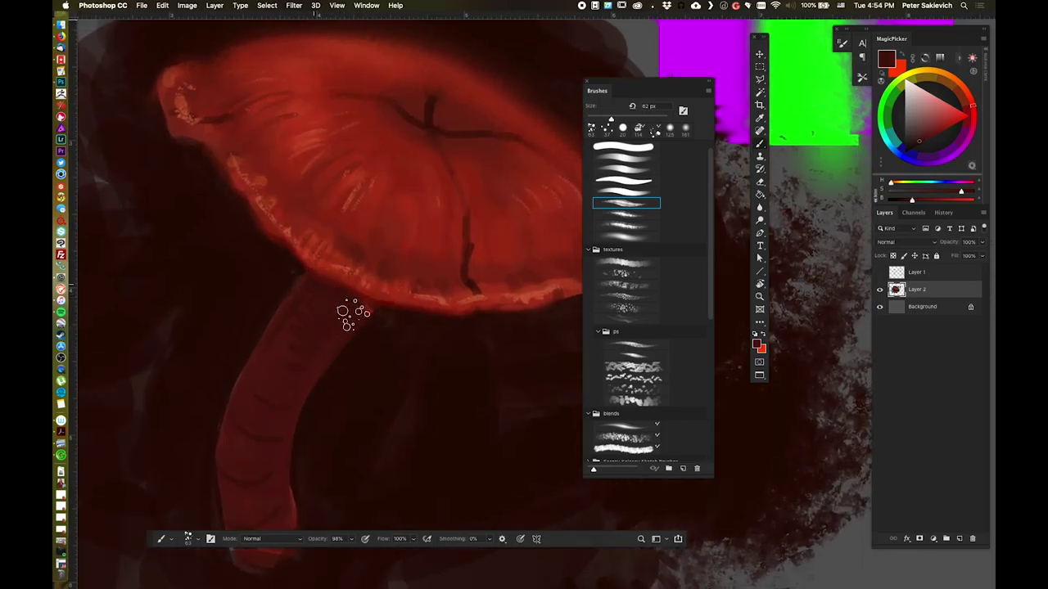
alt+click(355, 284)
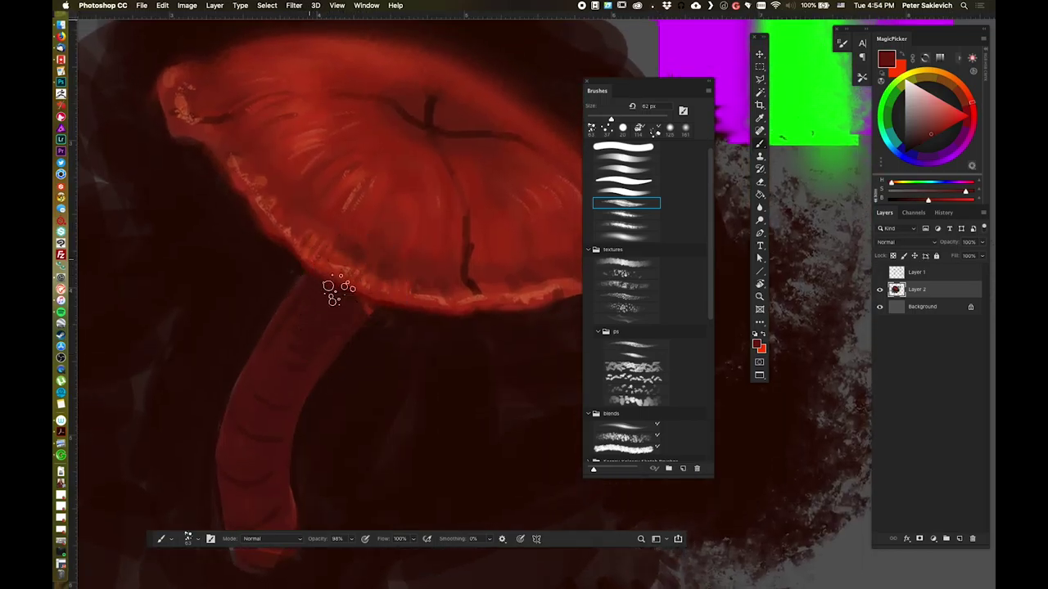
alt+click(379, 294)
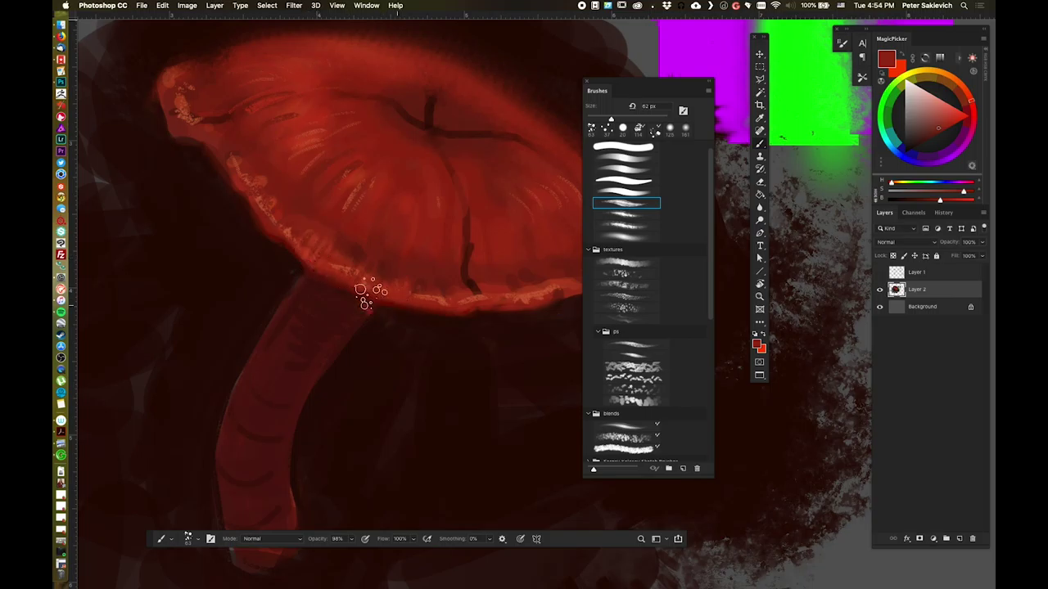
scroll(423, 271, up, 1)
alt+click(583, 59)
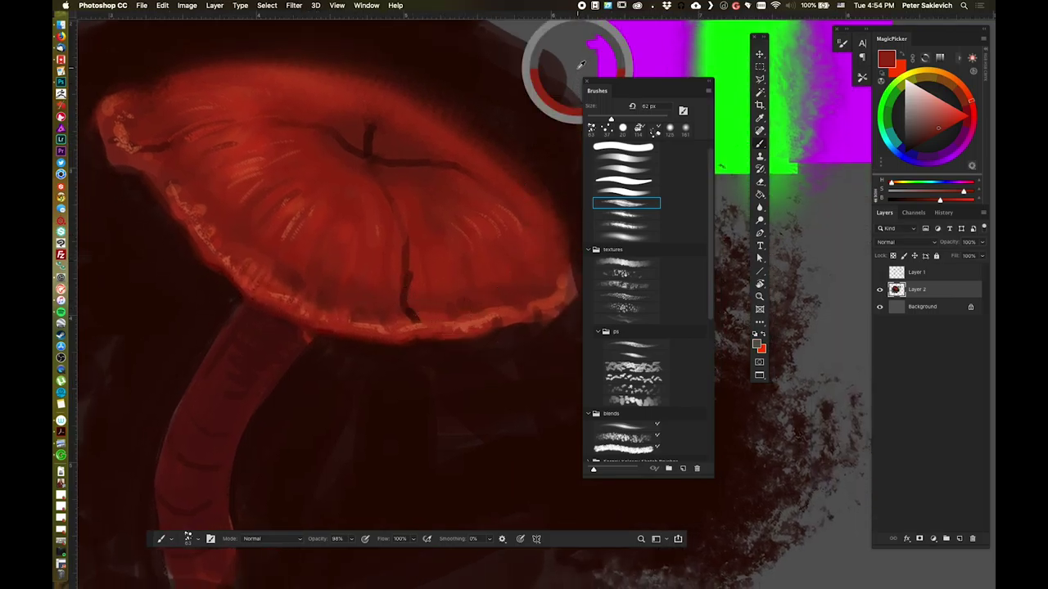
drag(250, 234, 206, 229)
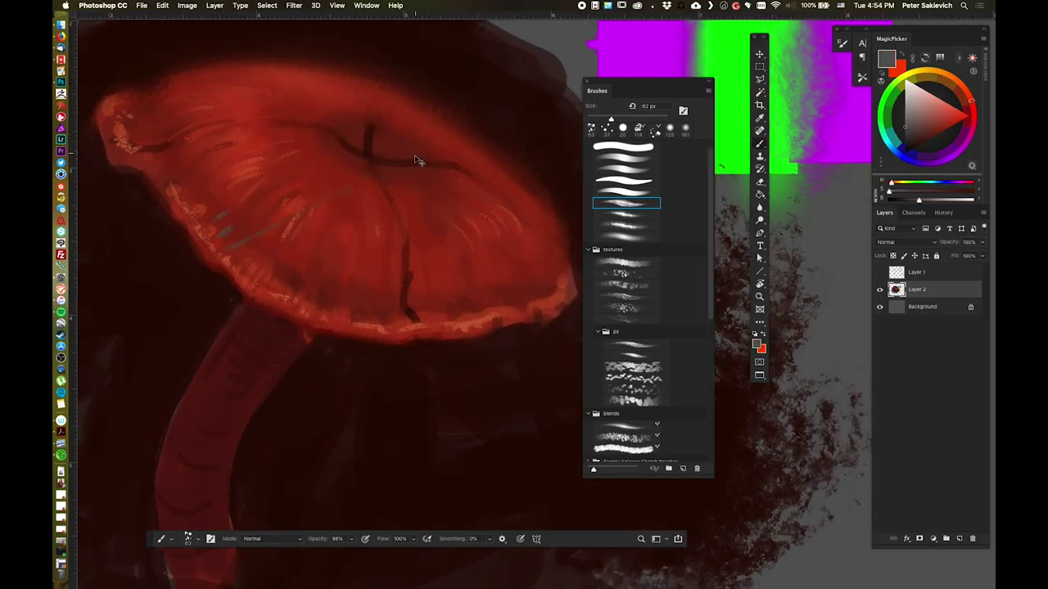
key(super+z)
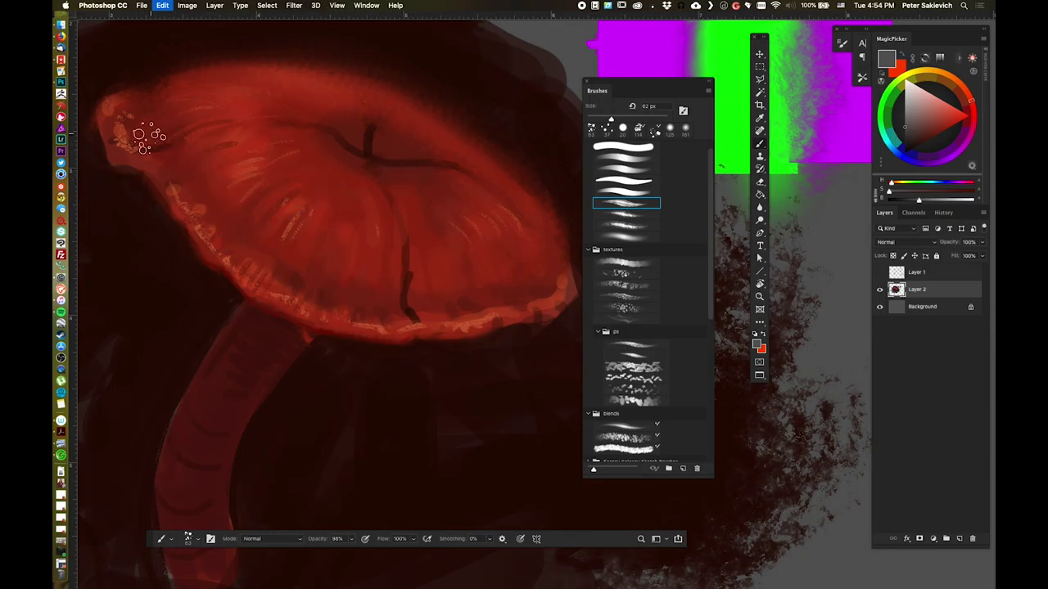
- Sample a dark red from the cap's left rim and add dark touches along the rim and left tip
drag(266, 162, 388, 204)
key(super+r)
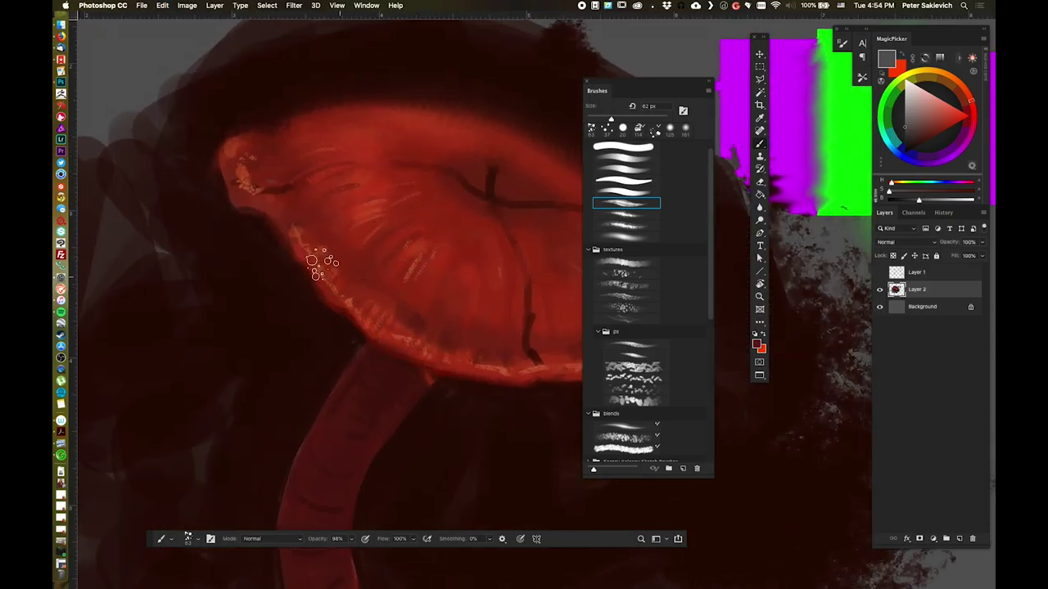
alt+click(321, 270)
drag(328, 273, 349, 276)
drag(264, 216, 246, 196)
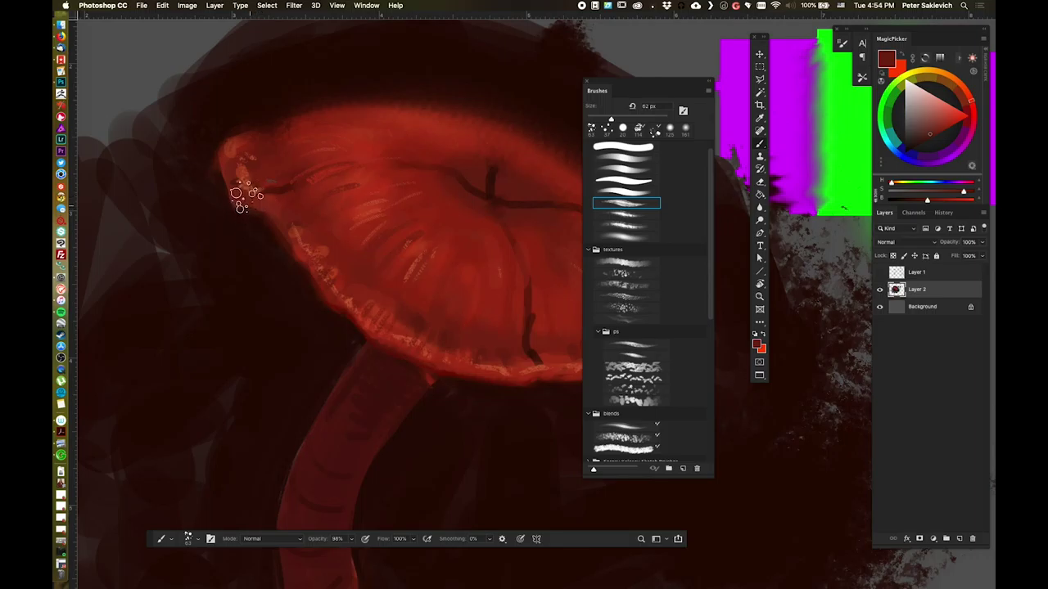
- Sample the near-black background beside the cap's left tip and brush loose dark strokes over the grey area above the cap
alt+click(222, 198)
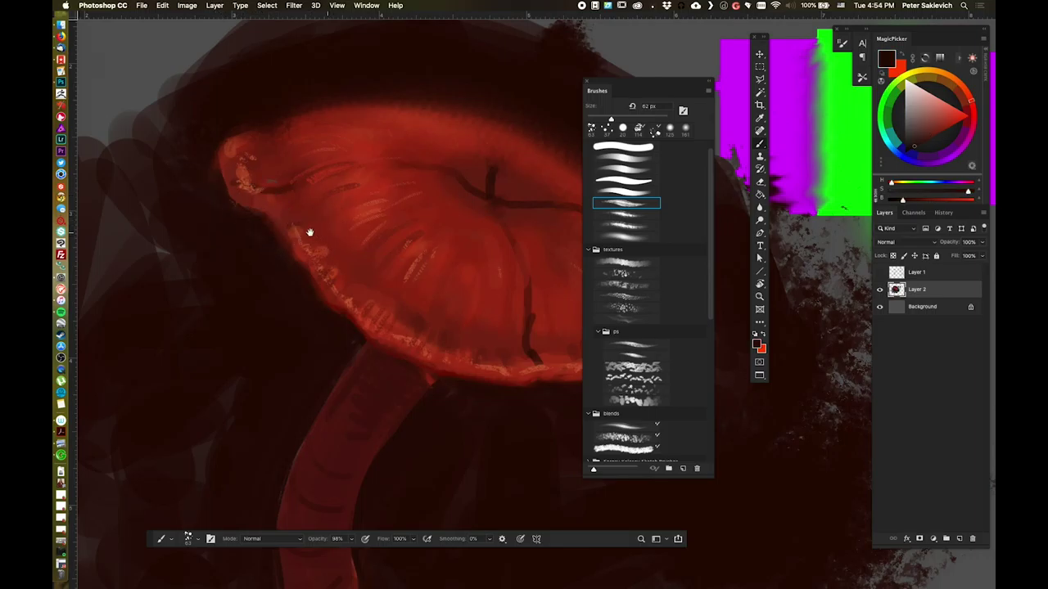
drag(309, 233, 409, 332)
mouse_move(280, 93)
mouse_down()
mouse_move(156, 225)
mouse_move(241, 104)
mouse_move(92, 59)
mouse_up()
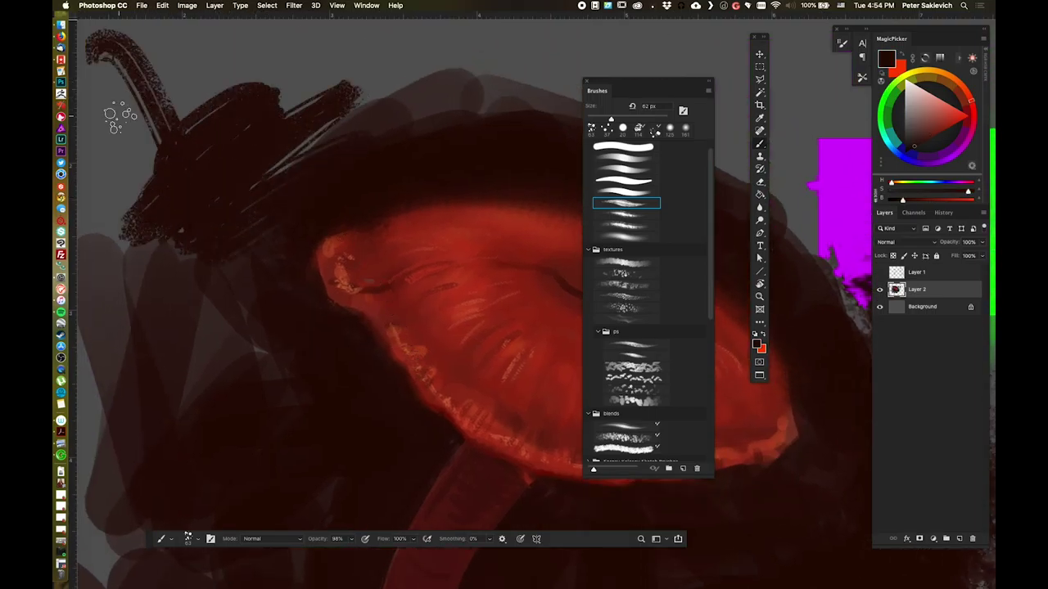
mouse_move(119, 119)
mouse_down()
mouse_move(137, 205)
mouse_move(189, 107)
mouse_move(369, 88)
mouse_move(388, 123)
mouse_move(329, 97)
mouse_move(456, 51)
mouse_move(361, 72)
mouse_up()
mouse_move(284, 102)
mouse_down()
mouse_move(515, 46)
mouse_move(398, 66)
mouse_move(282, 45)
mouse_up()
drag(501, 86, 250, 148)
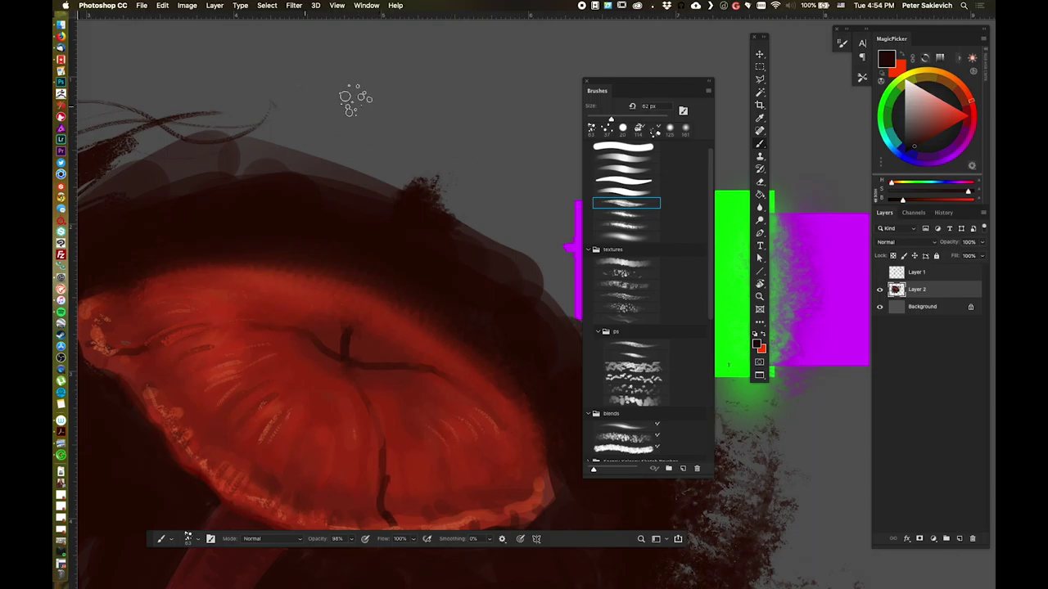
mouse_move(185, 74)
mouse_down()
mouse_move(214, 59)
mouse_move(282, 69)
mouse_move(364, 175)
mouse_move(426, 152)
mouse_up()
mouse_move(516, 80)
mouse_down()
mouse_move(473, 125)
mouse_move(479, 24)
mouse_up()
drag(234, 104, 339, 104)
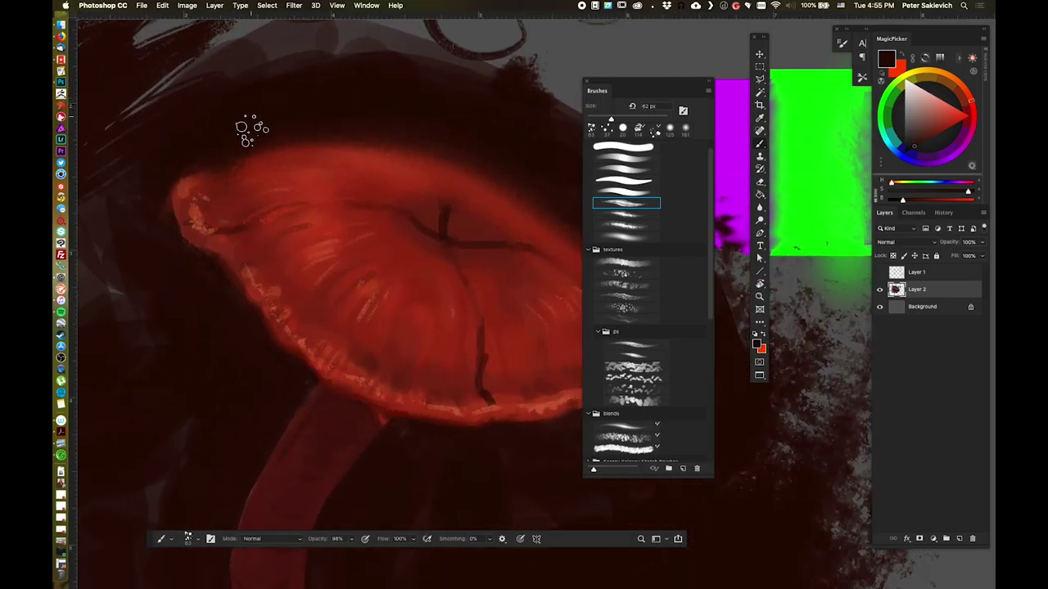
- Reshape the cap's right end with a sampled dark red and trim its outer corner with sampled background darks
scroll(510, 241, down, 3)
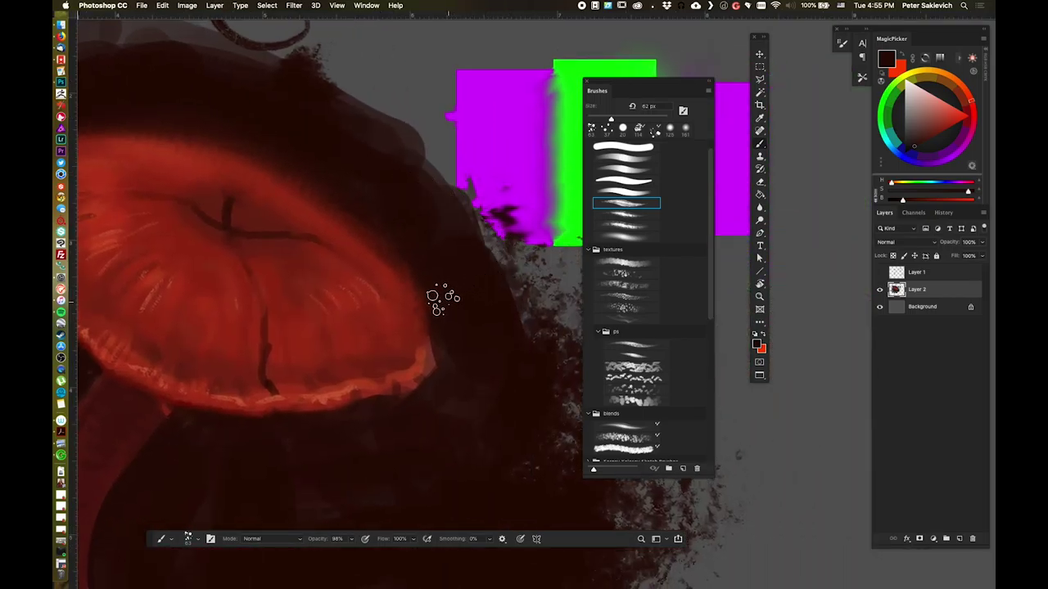
scroll(440, 297, up, 3)
alt+click(391, 258)
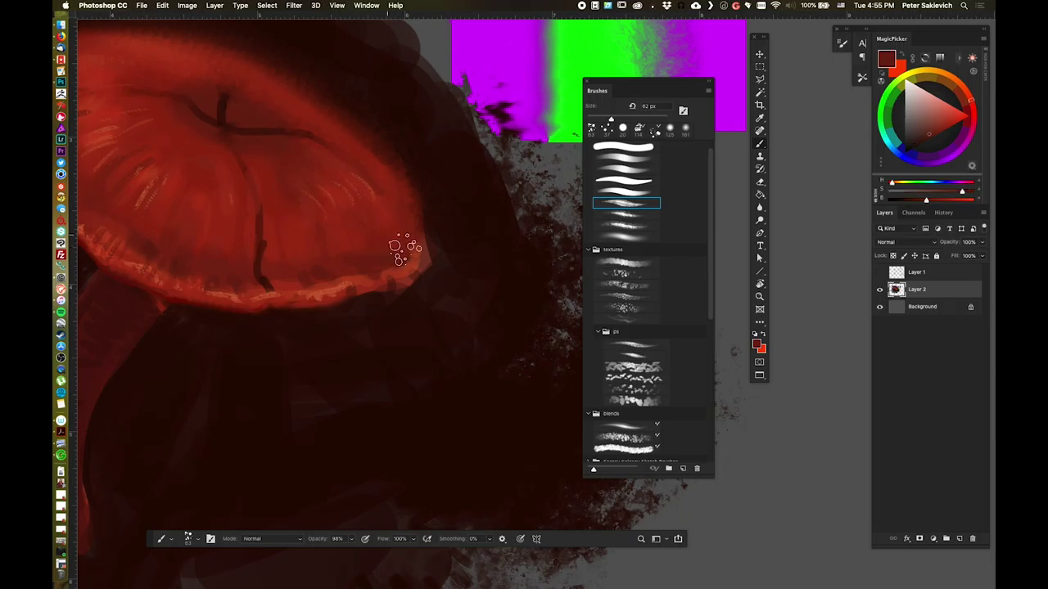
scroll(409, 230, down, 1)
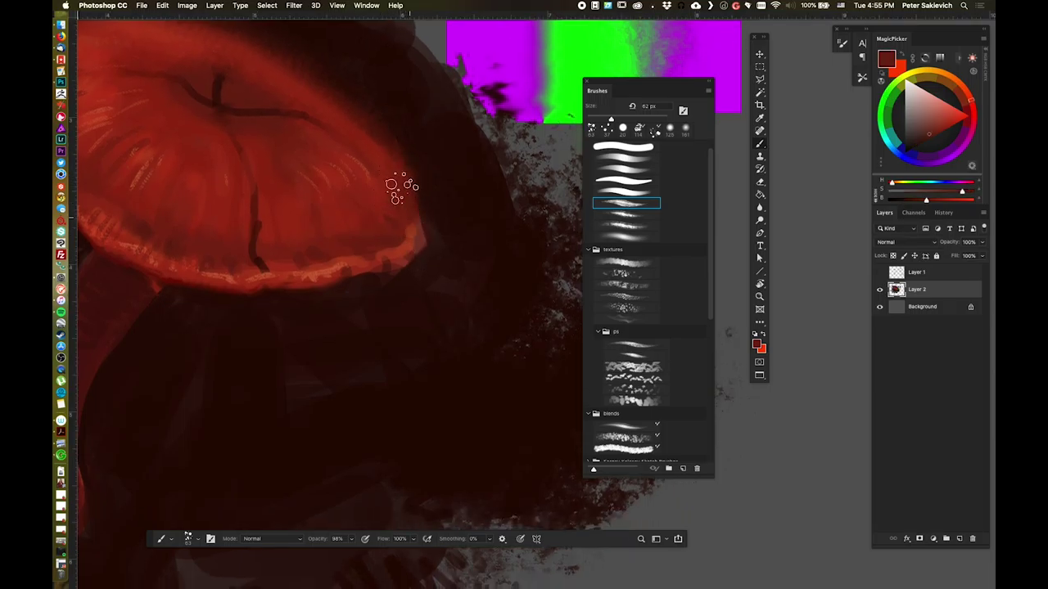
alt+click(435, 262)
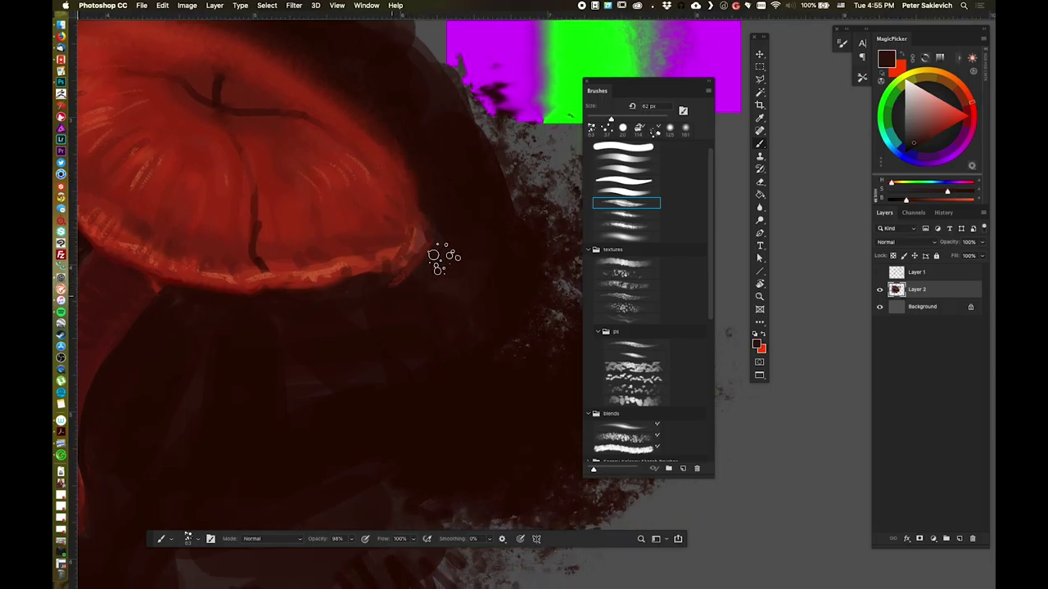
alt+click(397, 308)
drag(374, 300, 432, 252)
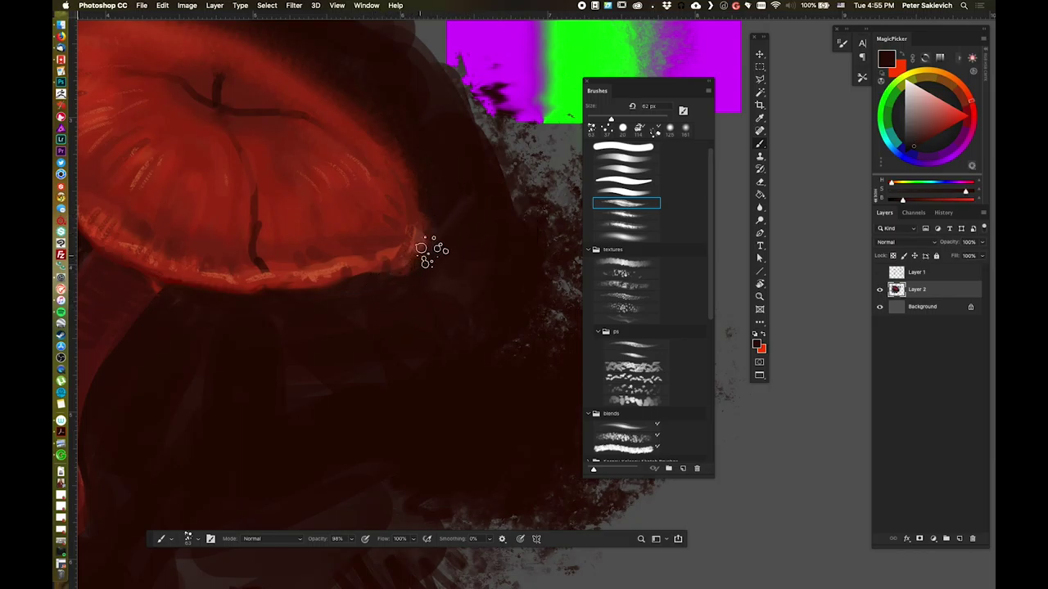
- Sample the stem and nearby dark colours and paint over the bright corner where the stem's right edge meets the cap
scroll(455, 147, left, 5)
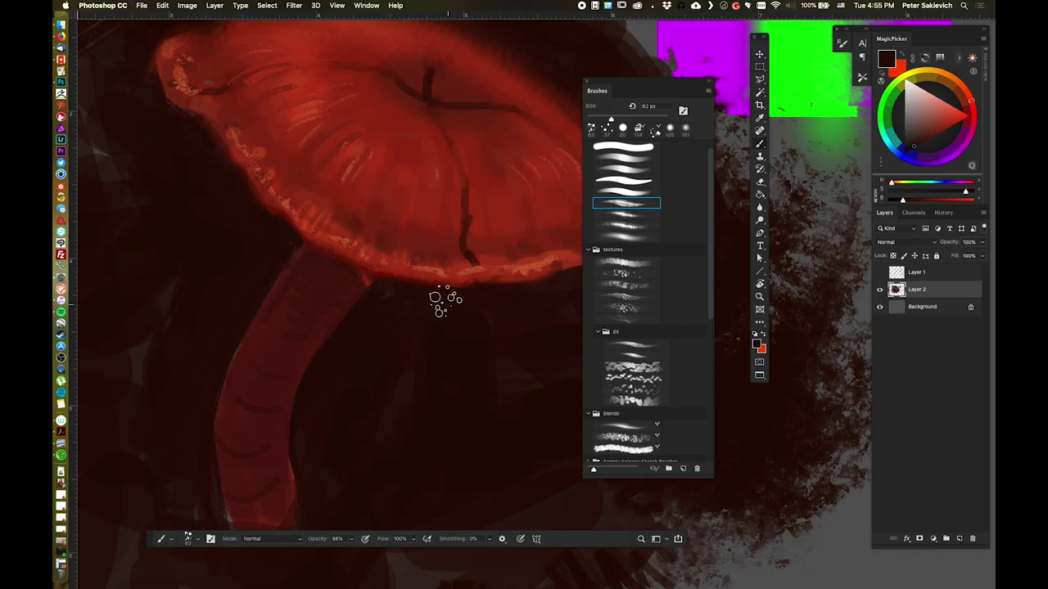
alt+click(344, 283)
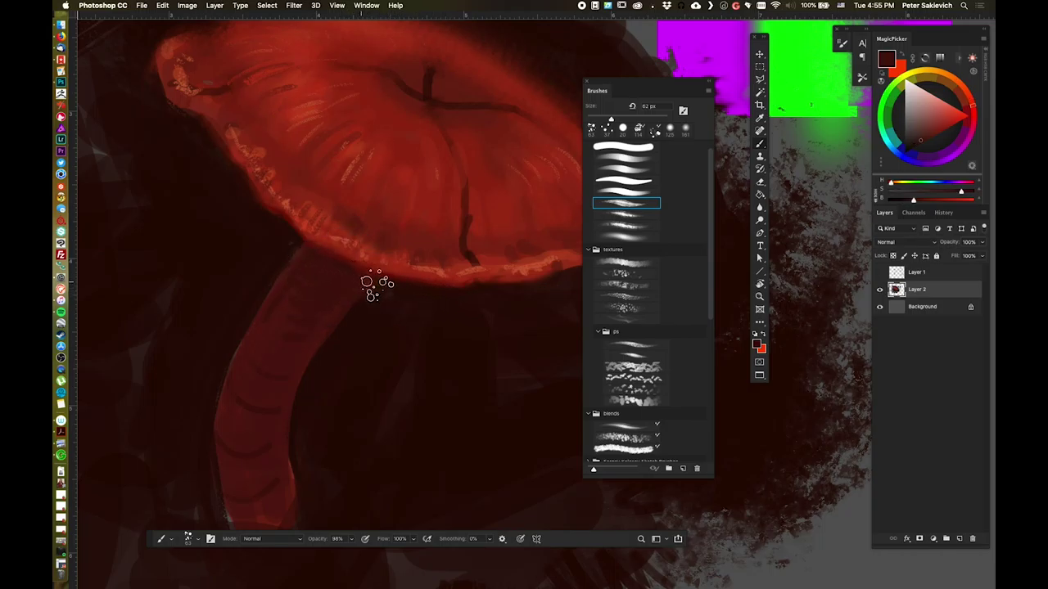
mouse_move(433, 316)
mouse_down()
mouse_move(364, 251)
mouse_move(301, 317)
mouse_move(343, 246)
mouse_move(385, 315)
mouse_move(411, 266)
mouse_up()
alt+click(325, 286)
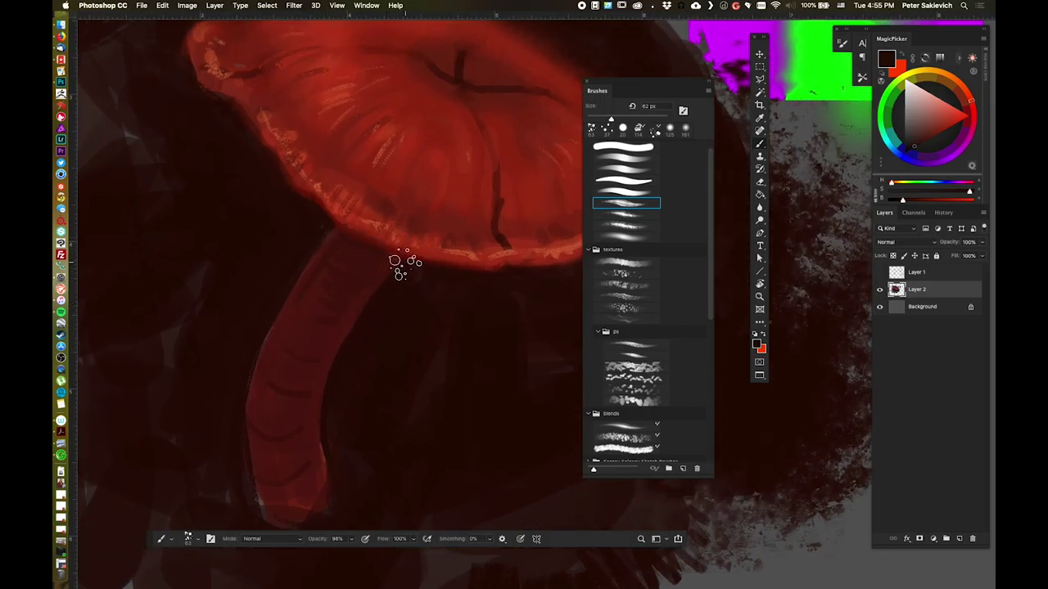
- Paint the dark background colour along the stem's right edge and around its base to refine the silhouette
drag(372, 338, 343, 290)
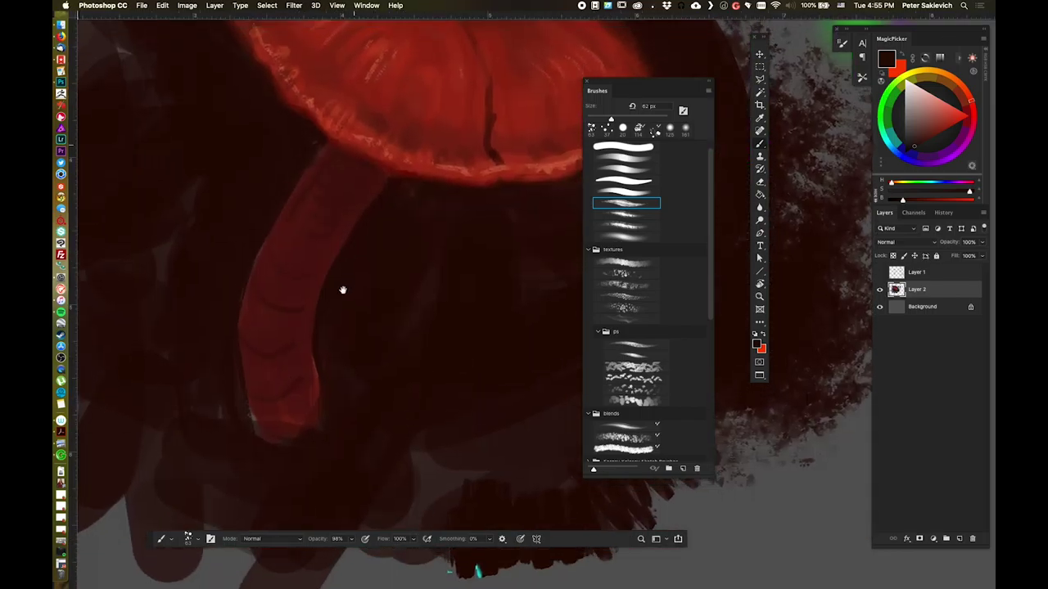
drag(330, 393, 364, 208)
drag(311, 428, 333, 267)
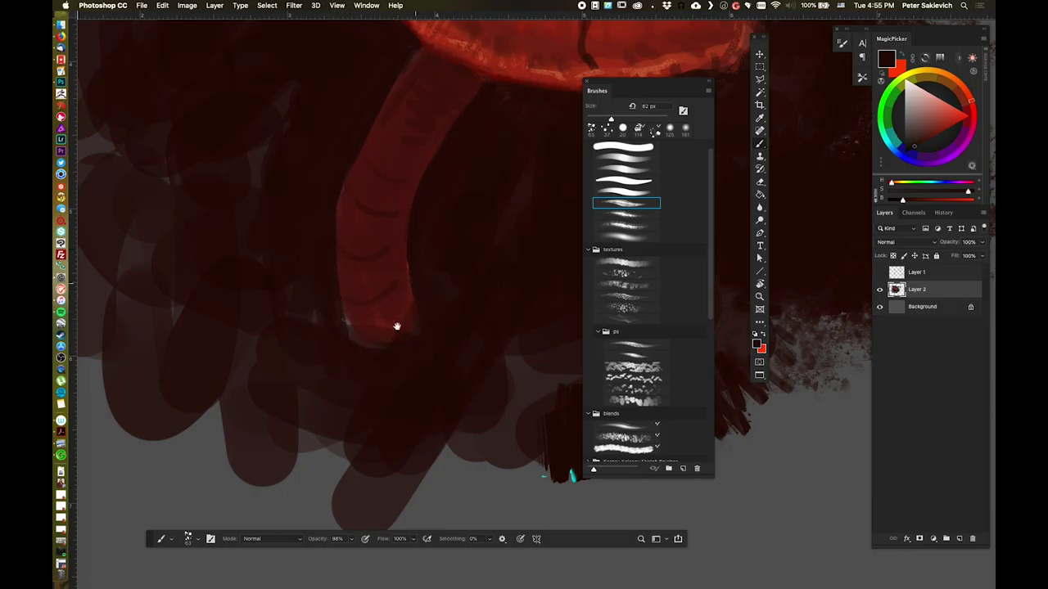
drag(407, 184, 367, 287)
drag(428, 90, 351, 297)
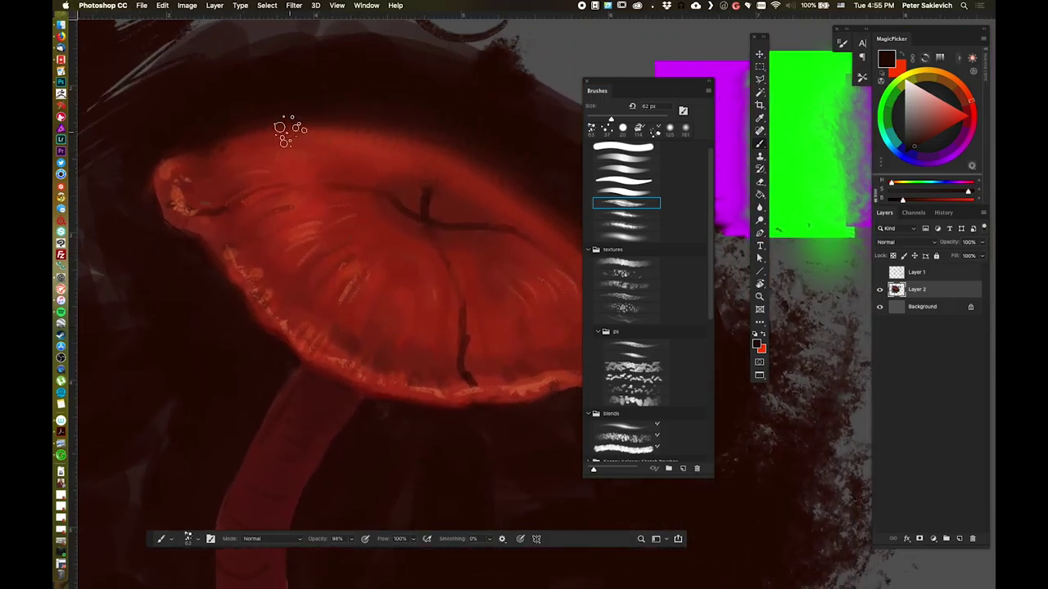
- Soften the cap's upper edge into the dark background with a textured mixer blending brush at 20 px
alt+click(287, 141)
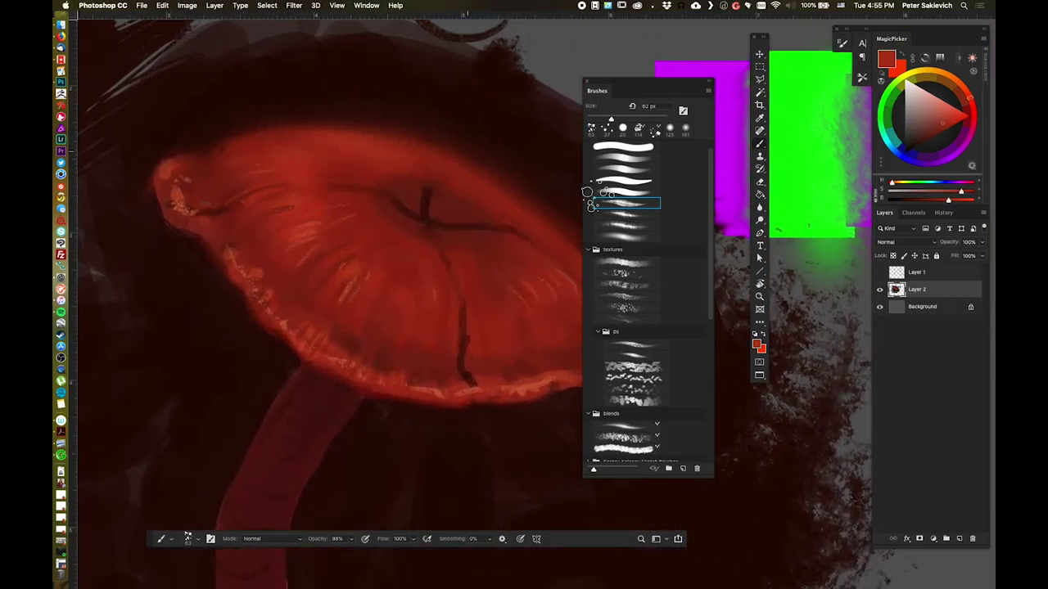
click(626, 437)
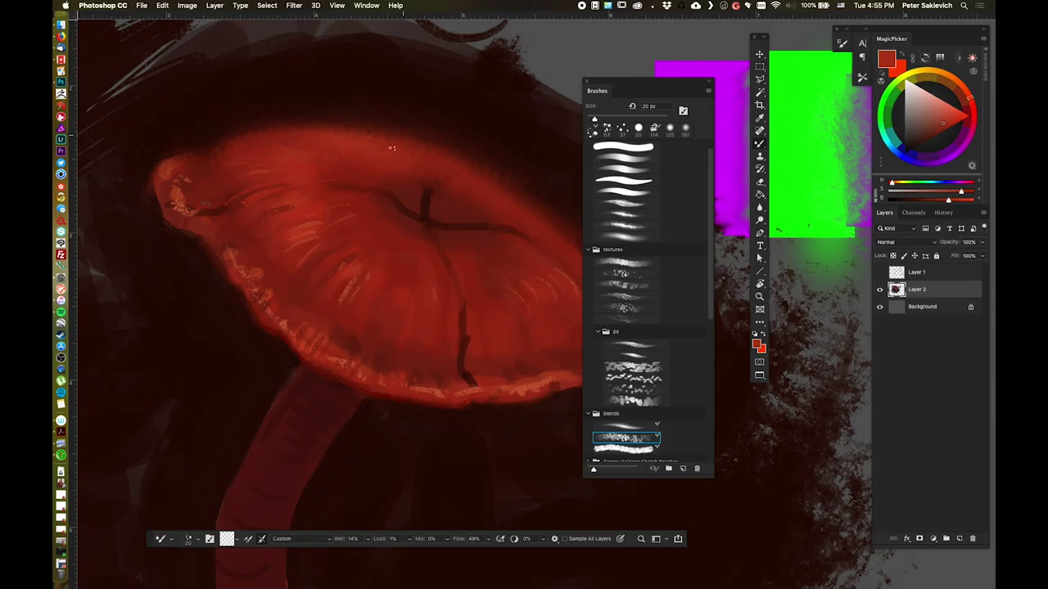
drag(468, 154, 399, 136)
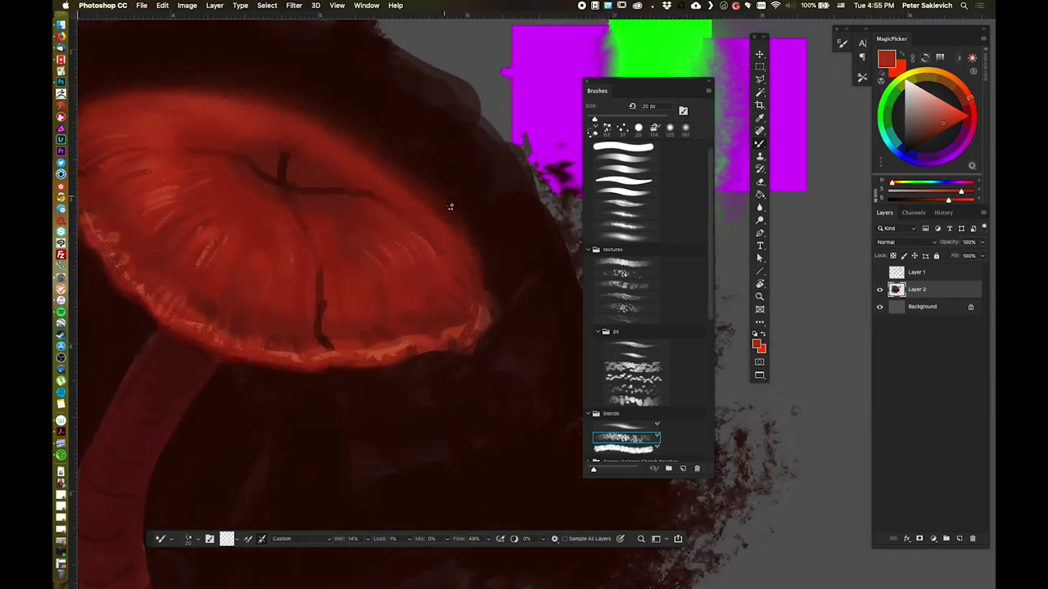
drag(588, 145, 748, 63)
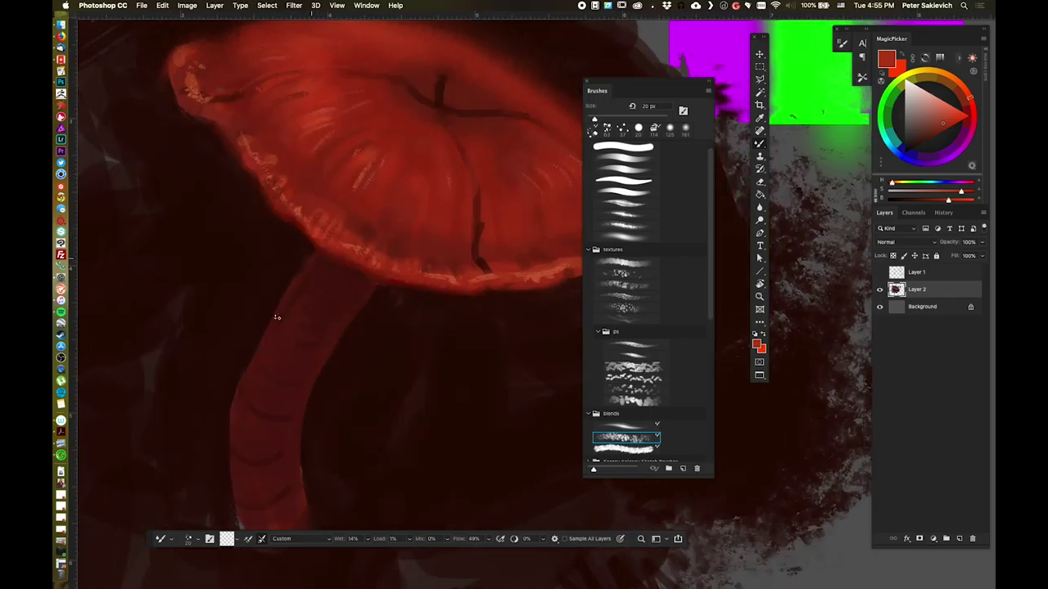
- Blend the stem's edges and upper part into the dark background with the textured mixer brush, enlarging it to 42 px
drag(277, 320, 264, 329)
drag(290, 367, 262, 297)
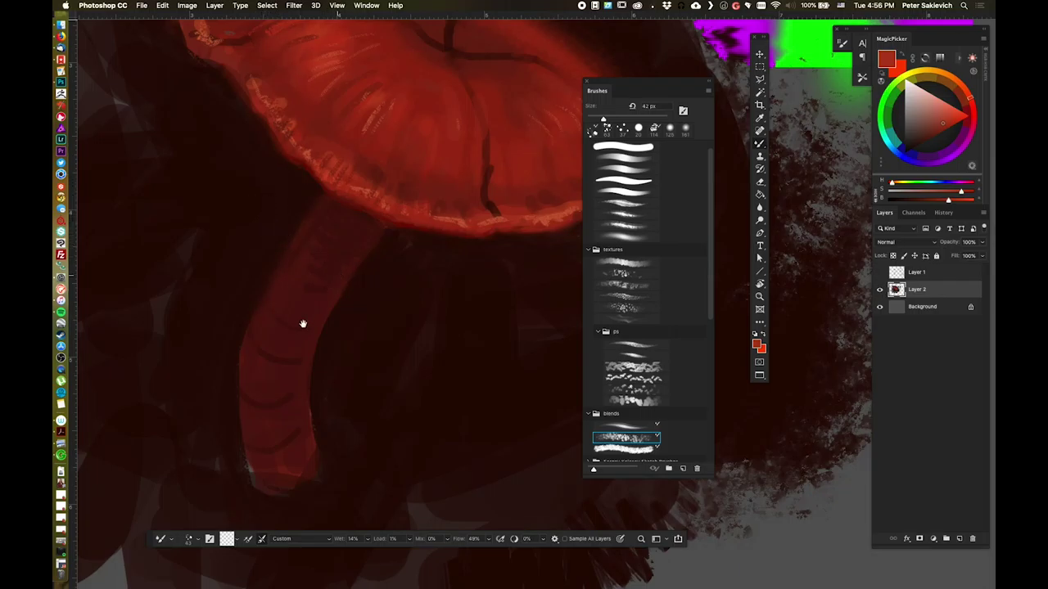
drag(303, 324, 266, 374)
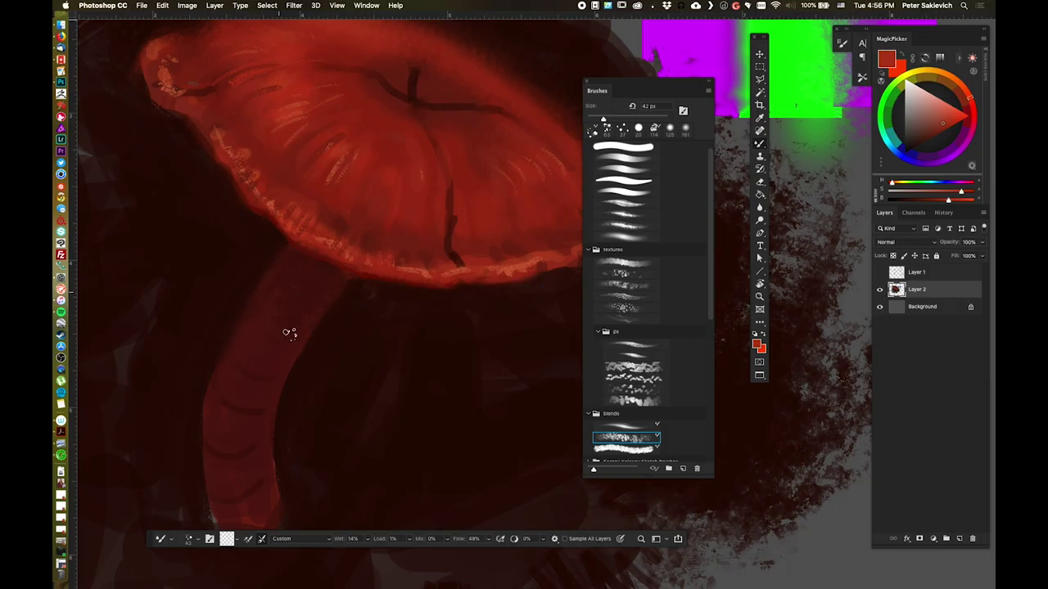
drag(314, 286, 240, 232)
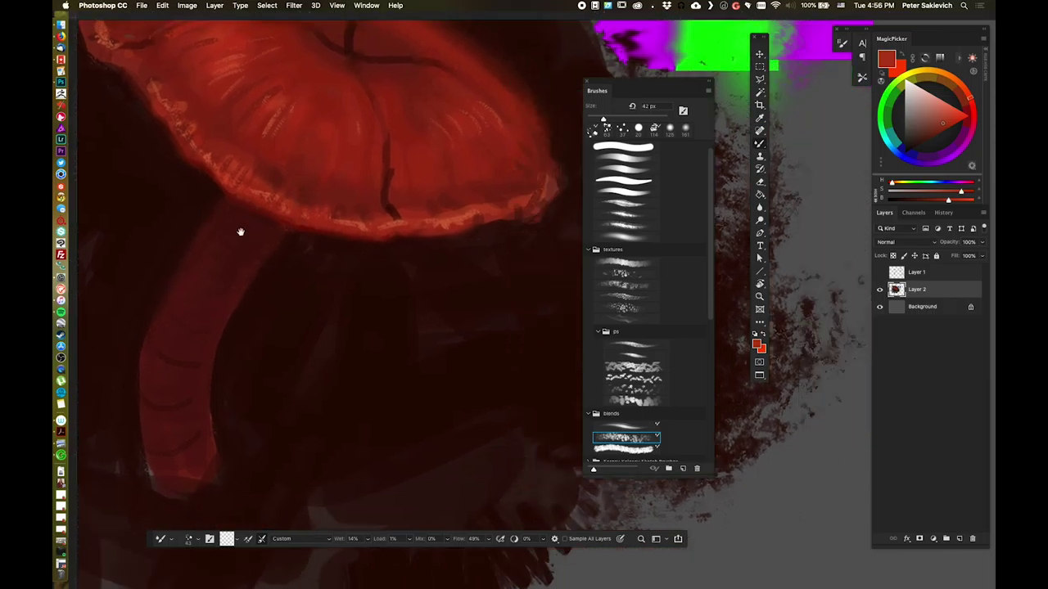
- Replace the mixer brush with the regular Brush tool and choose a dark red colour for writing above the test blocks
mouse_move(428, 151)
mouse_down()
mouse_move(350, 257)
mouse_move(344, 248)
mouse_up()
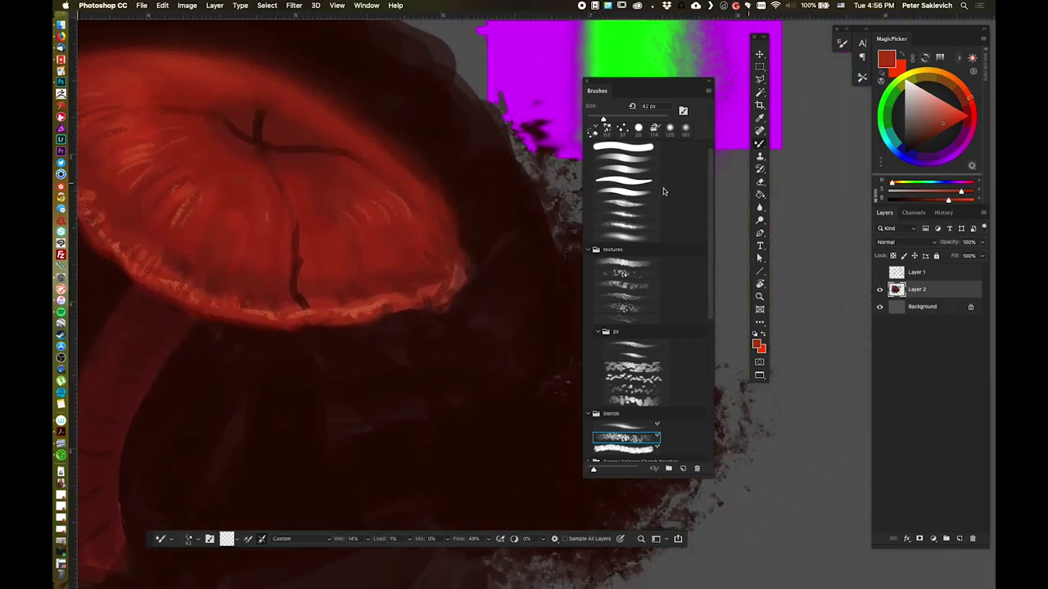
click(643, 152)
scroll(454, 196, up, 5)
scroll(454, 196, right, 4)
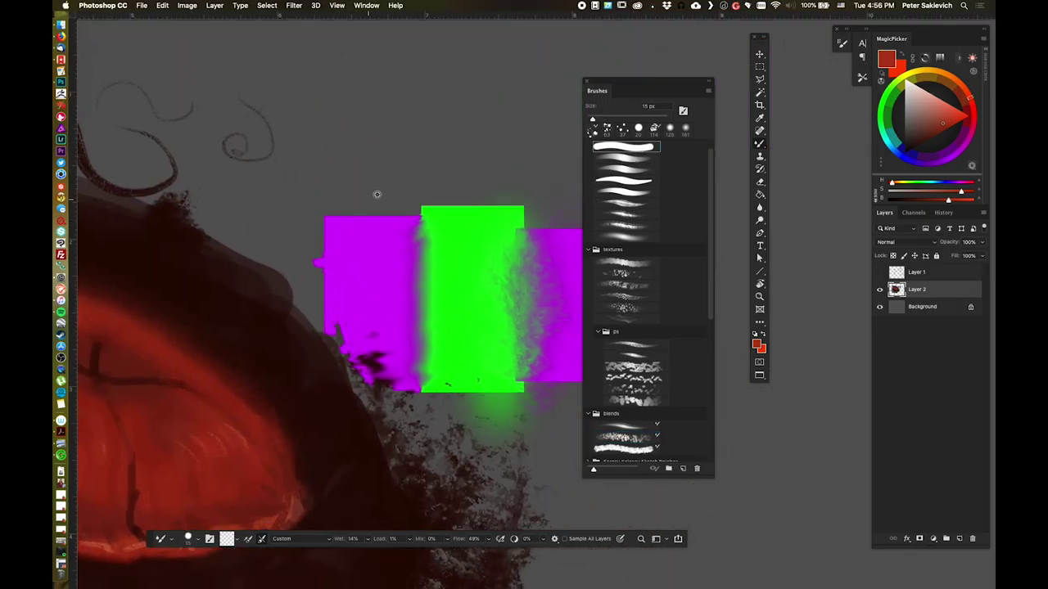
drag(387, 197, 391, 197)
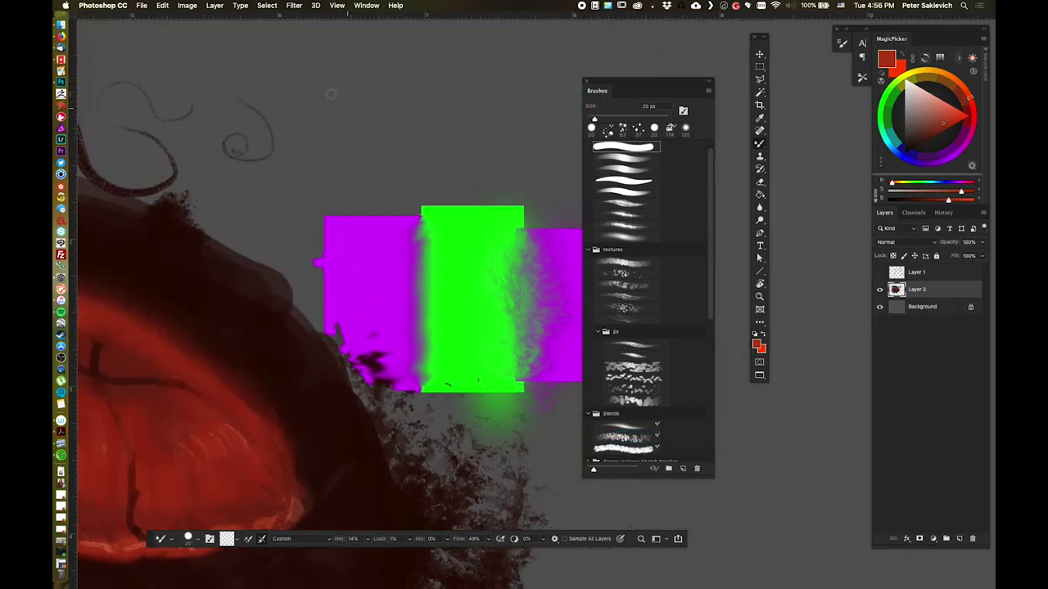
click(925, 142)
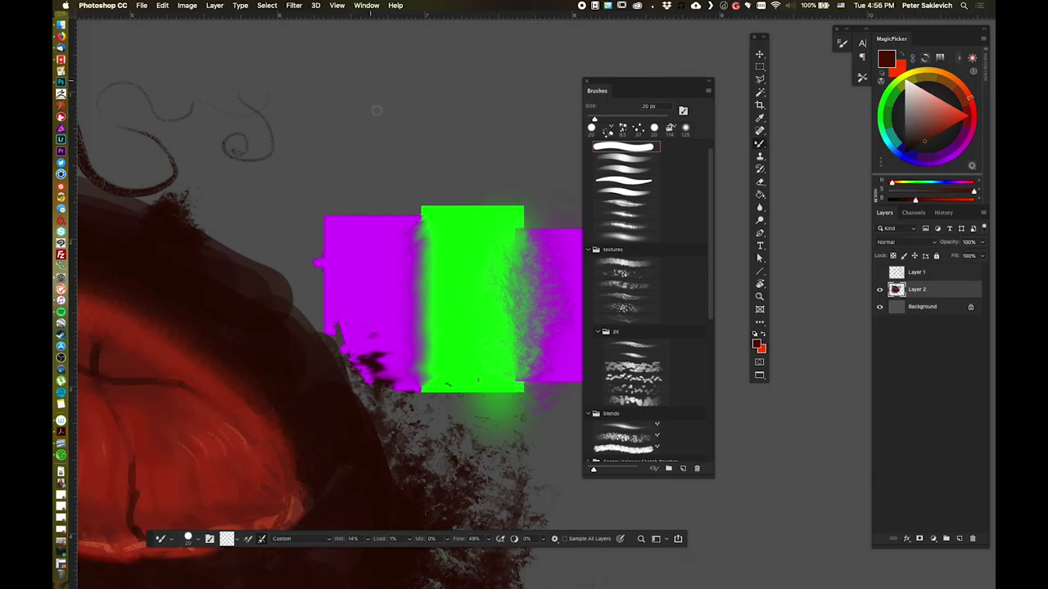
click(759, 146)
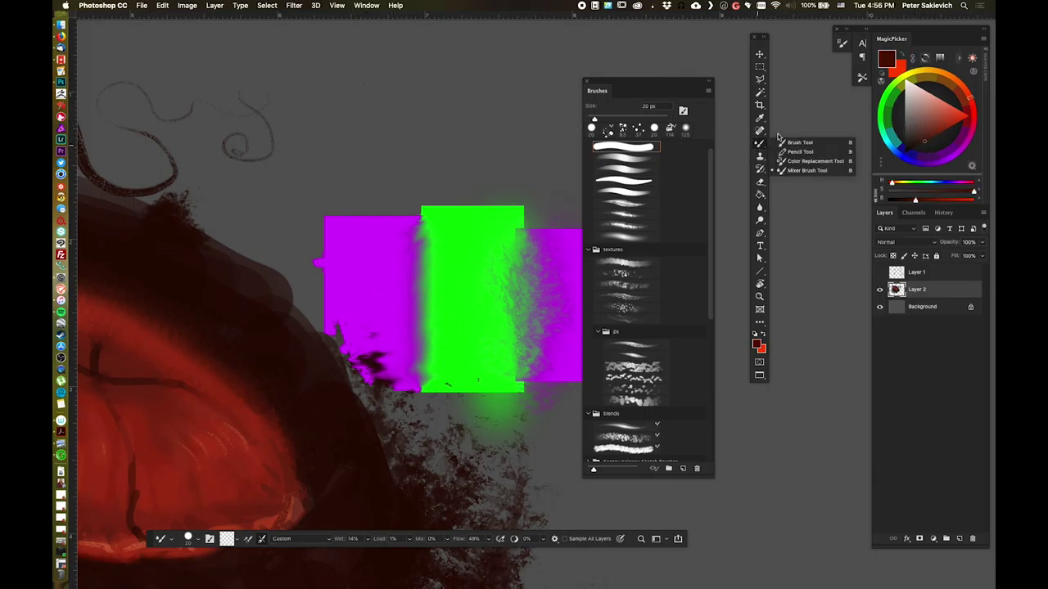
click(806, 135)
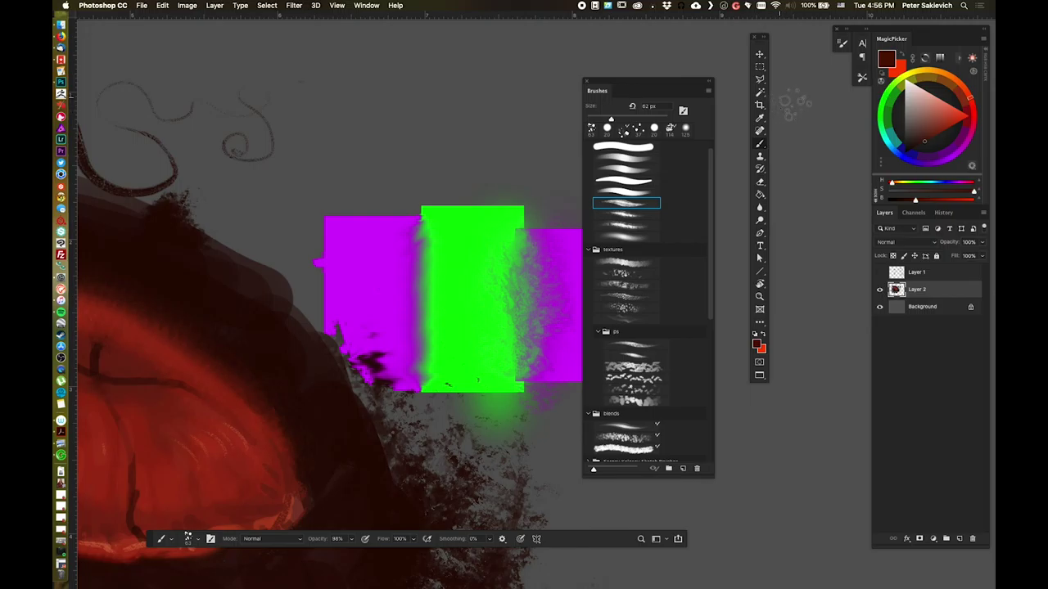
- Handwrite "T-SECTIONTS" in dark red above the purple and green blocks with the hard round 15 px brush
click(618, 146)
drag(259, 67, 259, 105)
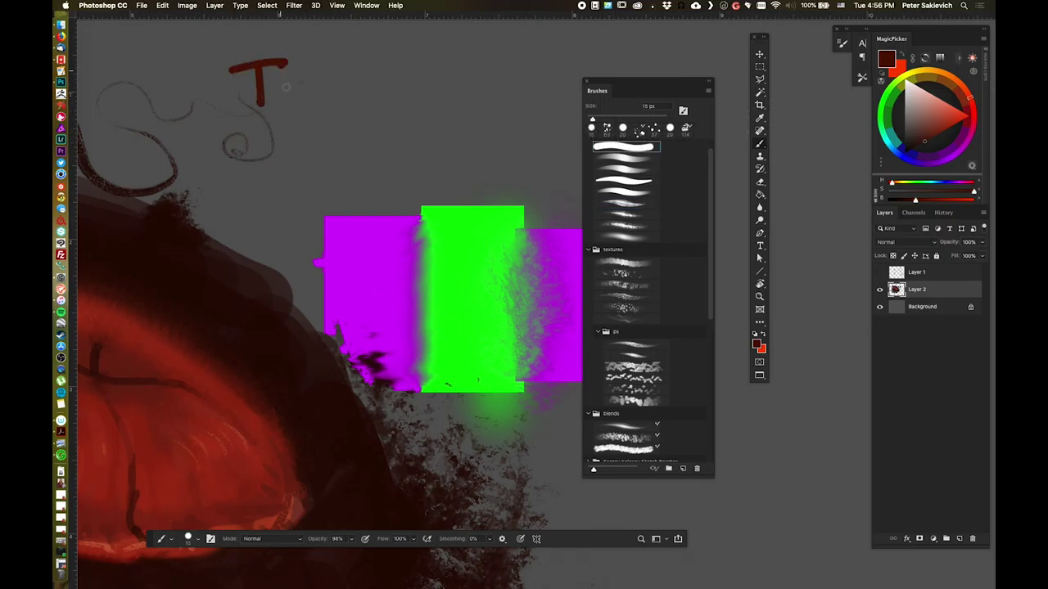
drag(315, 80, 309, 102)
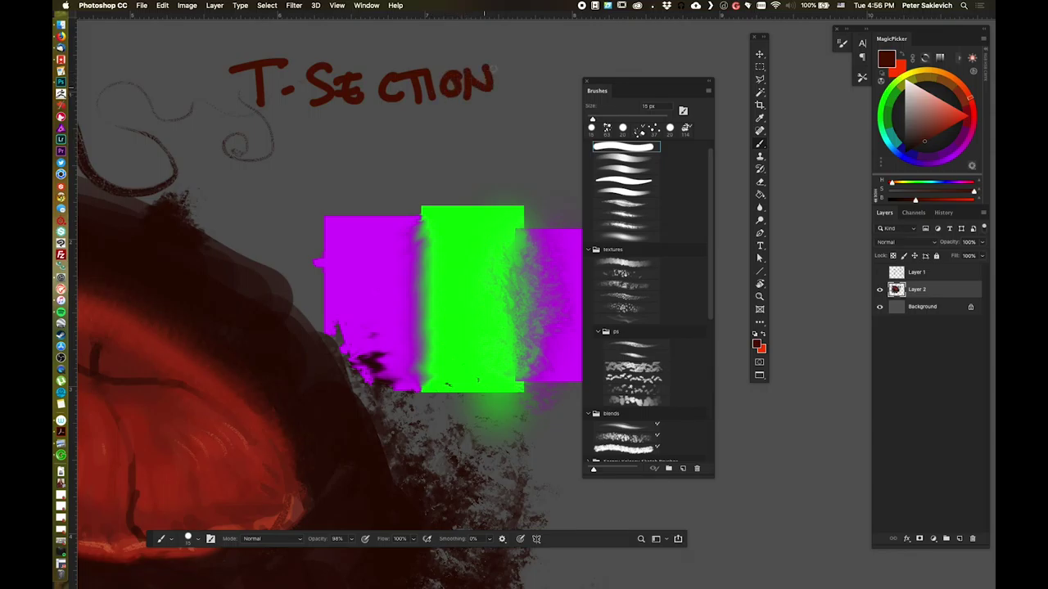
- Draw a large T beside the heading with a 7 px brush and add a curly brace along its vertical stroke
drag(496, 138, 315, 159)
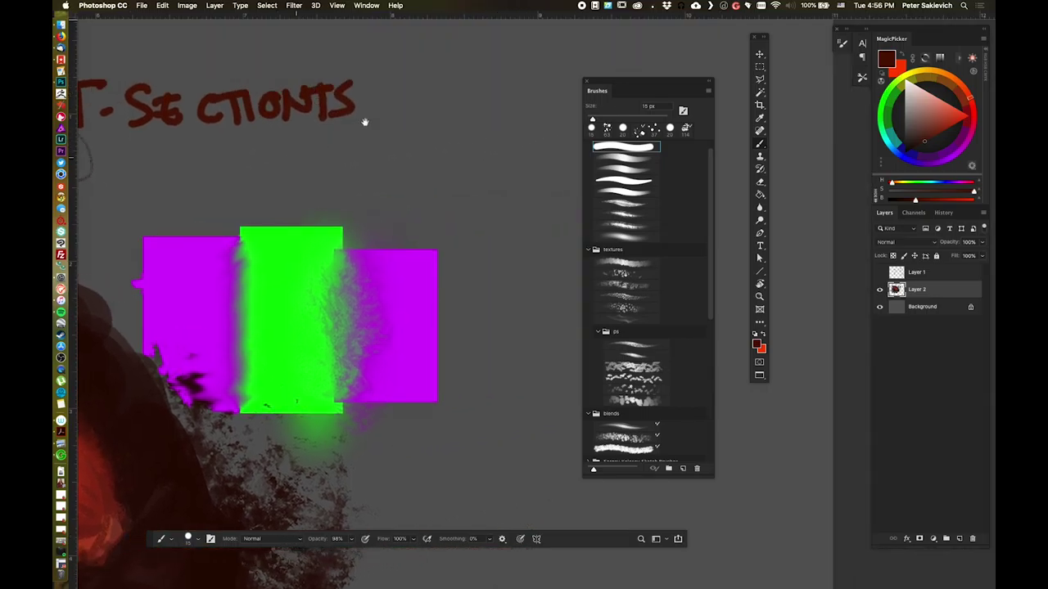
ctrl+alt+click(408, 122)
scroll(426, 102, right, 3)
scroll(392, 76, right, 2)
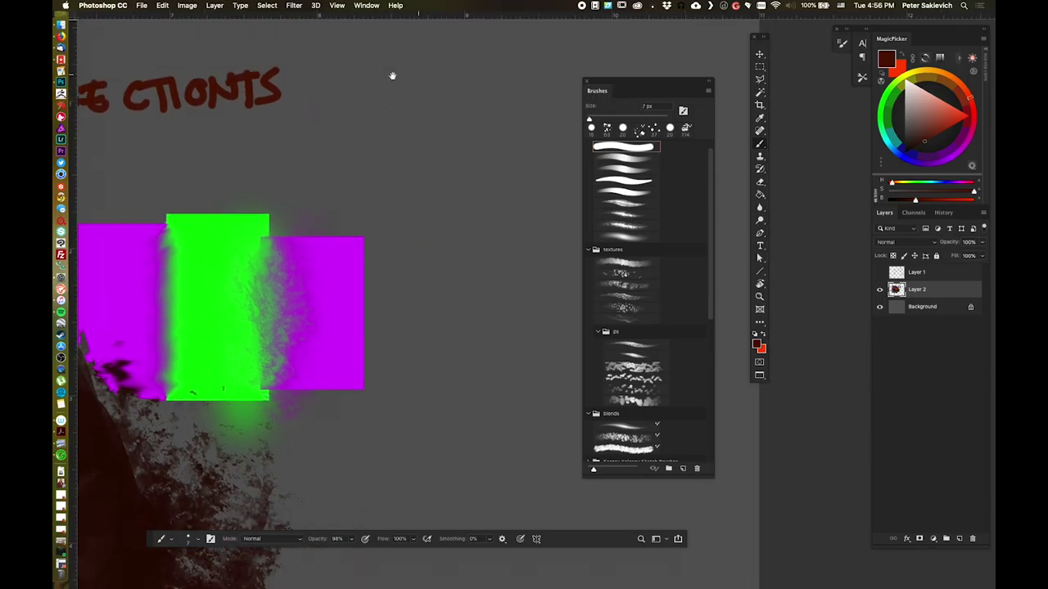
drag(367, 74, 486, 75)
mouse_move(424, 79)
mouse_down()
mouse_move(424, 193)
mouse_move(402, 108)
mouse_move(394, 133)
mouse_move(399, 175)
mouse_move(411, 178)
mouse_up()
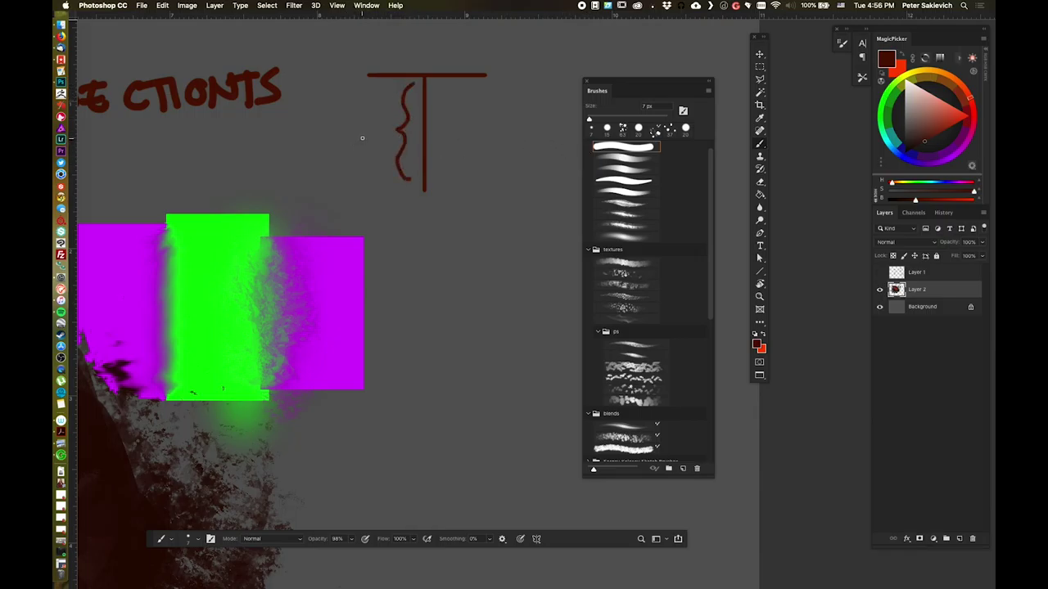
- Handwrite "LEG" beside the brace and "BAR" above the horizontal stroke of the T diagram
ctrl+alt+drag(350, 133, 352, 137)
mouse_move(339, 126)
mouse_down()
mouse_move(337, 146)
mouse_move(365, 142)
mouse_move(358, 129)
mouse_move(376, 137)
mouse_up()
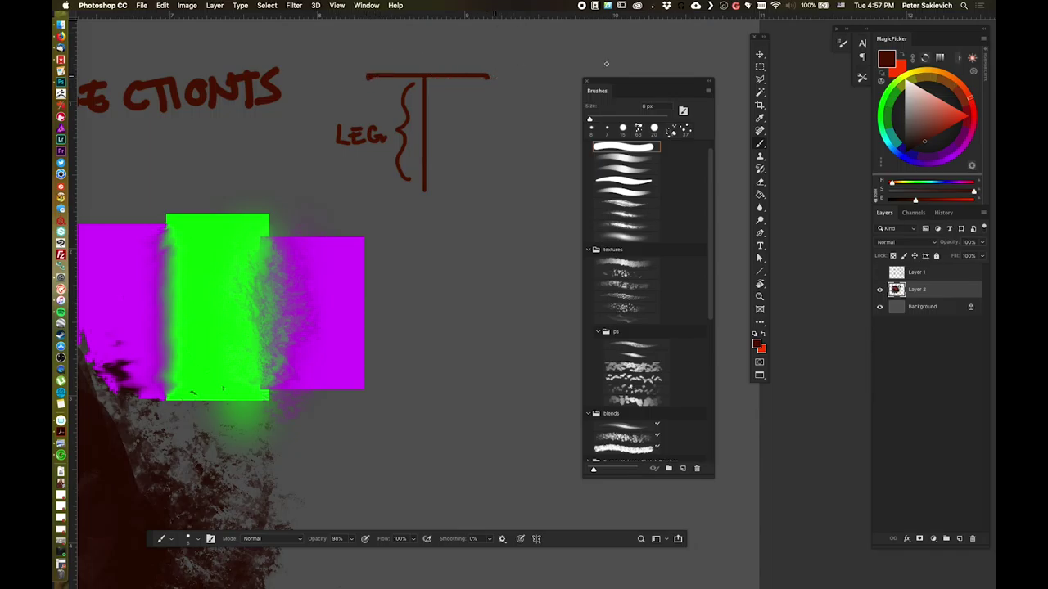
drag(405, 55, 399, 68)
drag(416, 68, 428, 62)
mouse_move(433, 51)
mouse_down()
mouse_move(434, 66)
mouse_move(457, 67)
mouse_up()
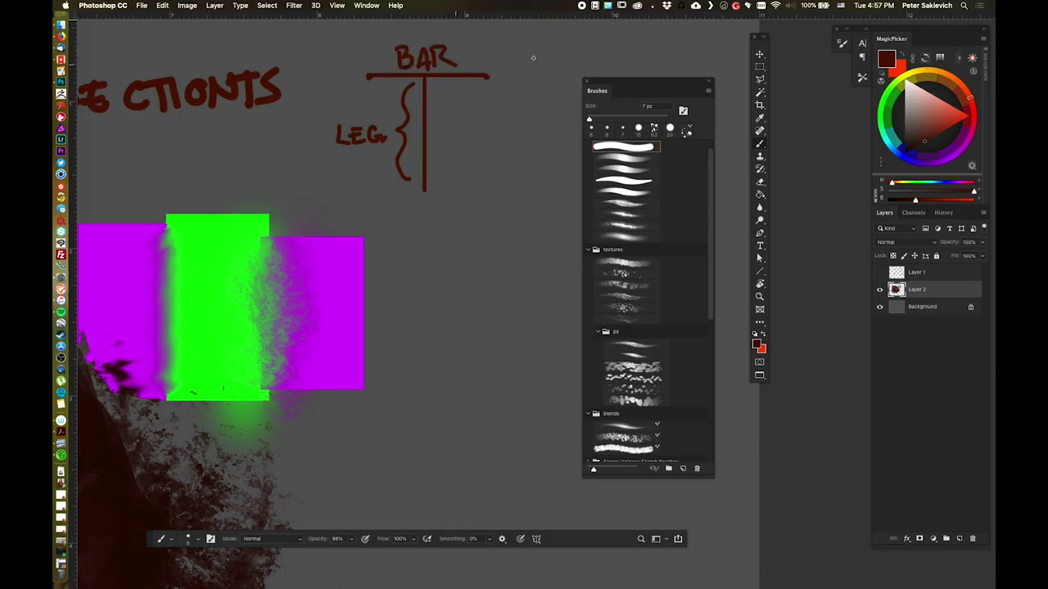
- Sample the dark background colour where the stem's left edge meets the mushroom cap
mouse_move(309, 125)
mouse_down()
mouse_move(402, 82)
mouse_move(391, 93)
mouse_up()
mouse_move(108, 296)
mouse_down()
mouse_move(331, 142)
mouse_move(371, 145)
mouse_move(356, 150)
mouse_up()
alt+click(253, 250)
alt+click(255, 247)
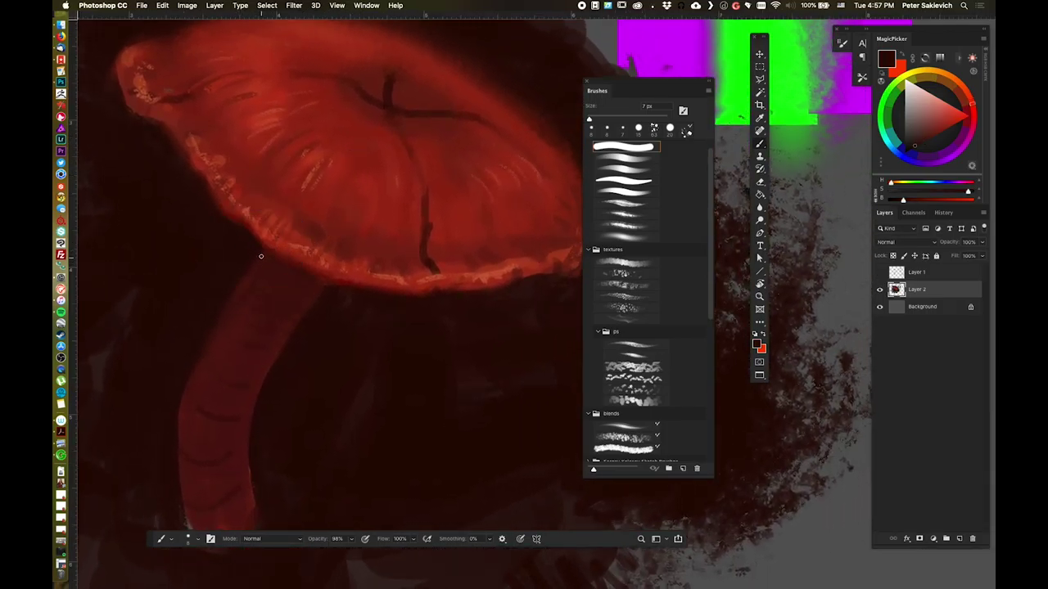
drag(356, 288, 302, 270)
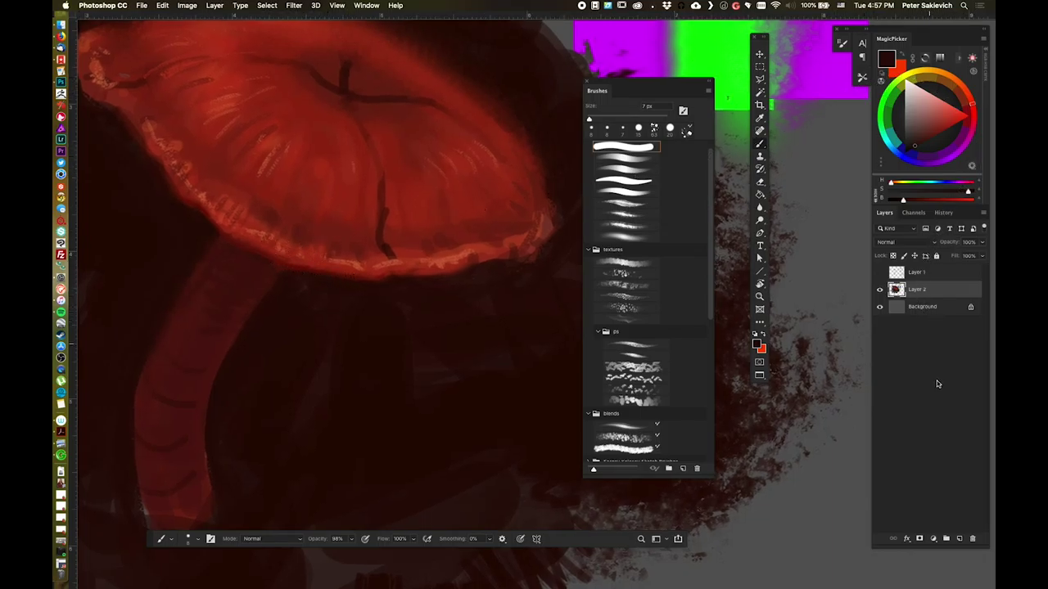
- Add a new layer above Layer 2 and choose a saturated magenta-purple brush colour
click(959, 539)
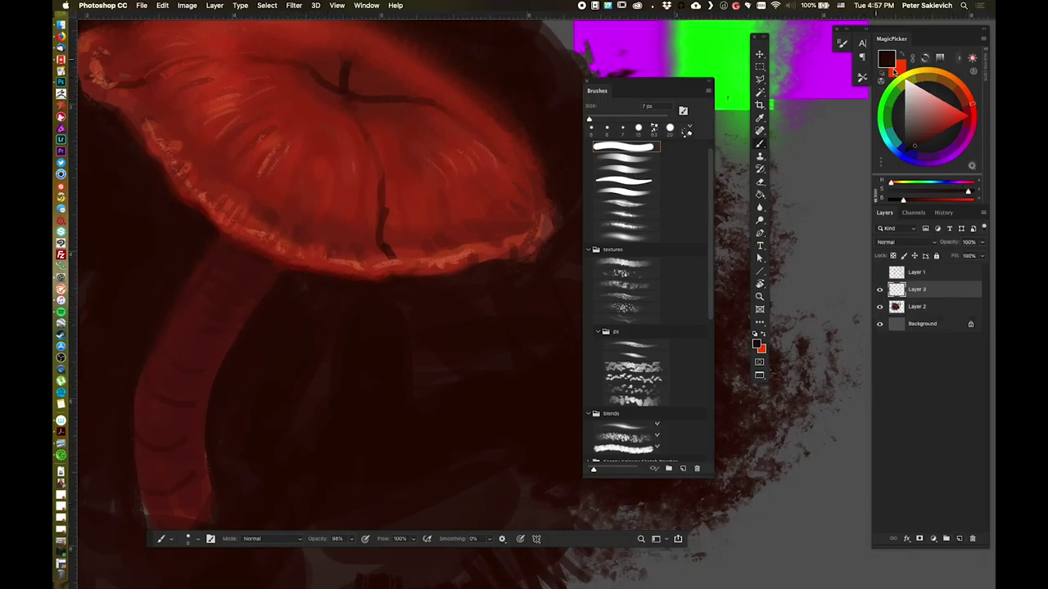
click(947, 160)
click(968, 117)
drag(513, 193, 520, 158)
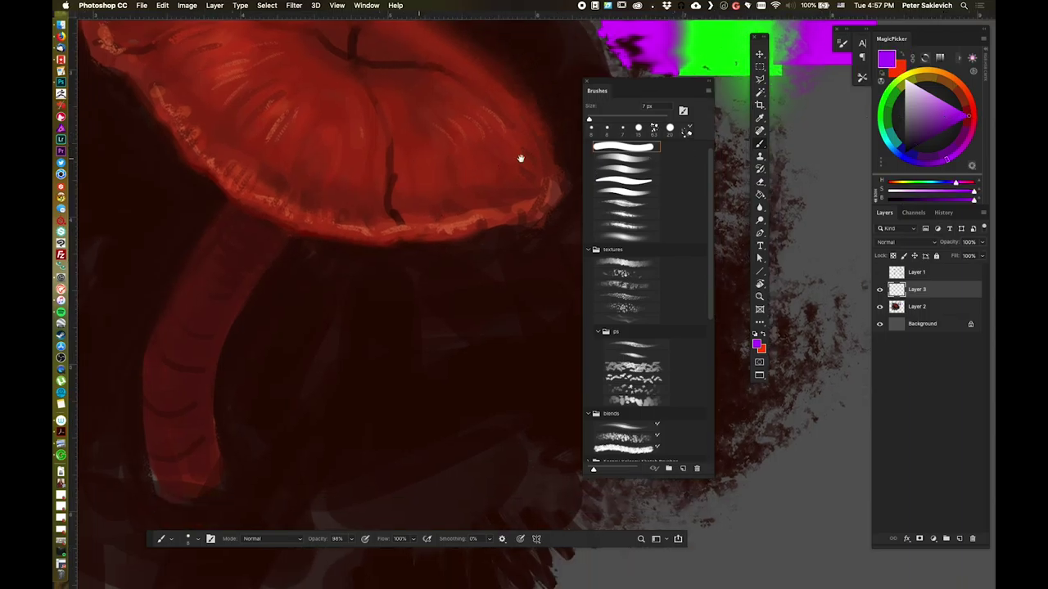
click(956, 123)
drag(947, 159, 961, 148)
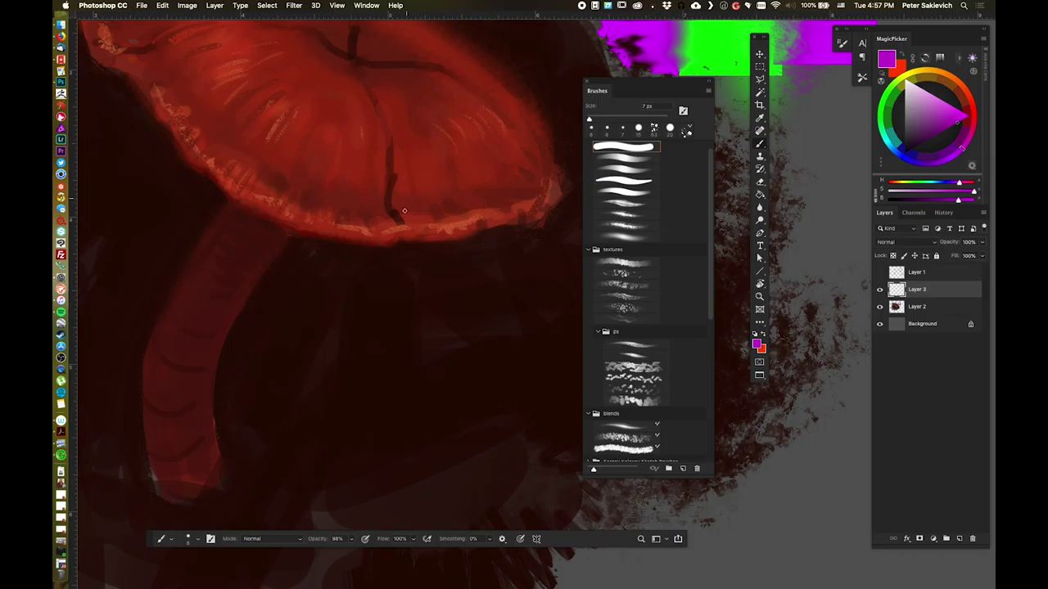
- Mark T-sections in magenta where both stem edges meet the cap, and draw two long legs with a bar on the cap's upper-right edge
mouse_move(329, 223)
mouse_down()
mouse_move(347, 183)
mouse_move(288, 219)
mouse_up()
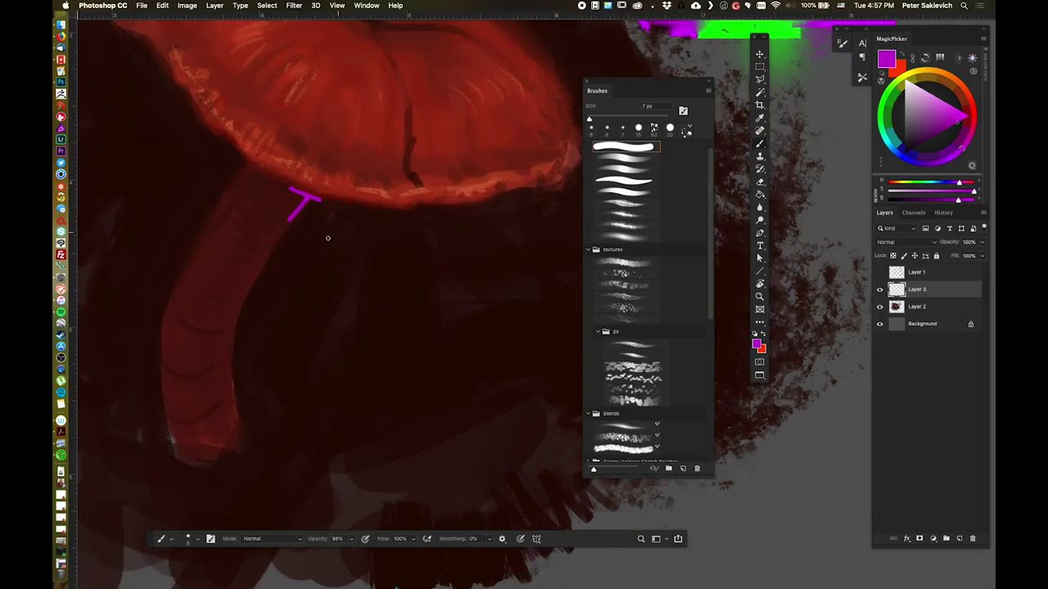
mouse_move(232, 184)
mouse_down()
mouse_move(245, 164)
mouse_move(254, 169)
mouse_up()
drag(352, 90, 315, 227)
mouse_move(368, 200)
mouse_down()
mouse_move(434, 74)
mouse_move(473, 97)
mouse_up()
drag(361, 200, 388, 226)
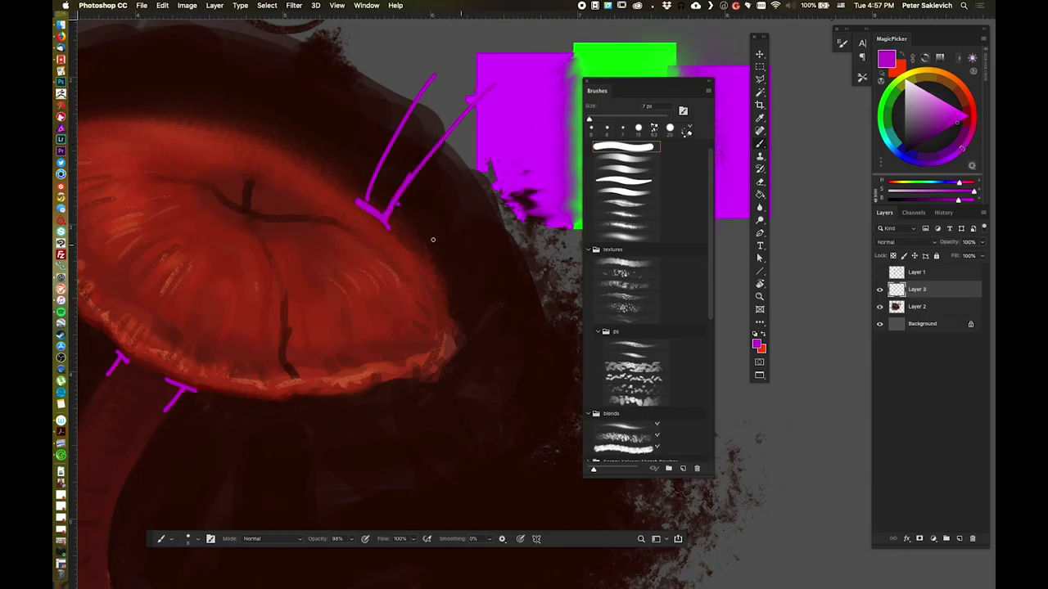
- Try to turn the two long magenta lines above the cap into closed loops, and undo those strokes
mouse_move(412, 172)
mouse_down()
mouse_move(456, 125)
mouse_move(417, 173)
mouse_move(474, 88)
mouse_up()
mouse_move(366, 204)
mouse_down()
mouse_move(432, 72)
mouse_move(419, 85)
mouse_up()
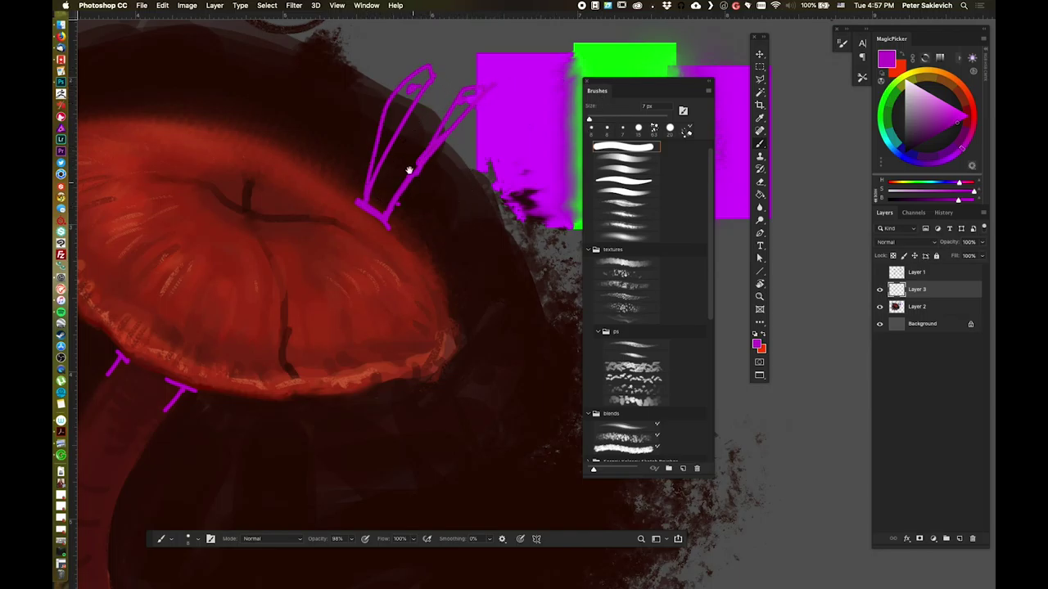
drag(409, 170, 462, 97)
key(super+z)
key(super+z)
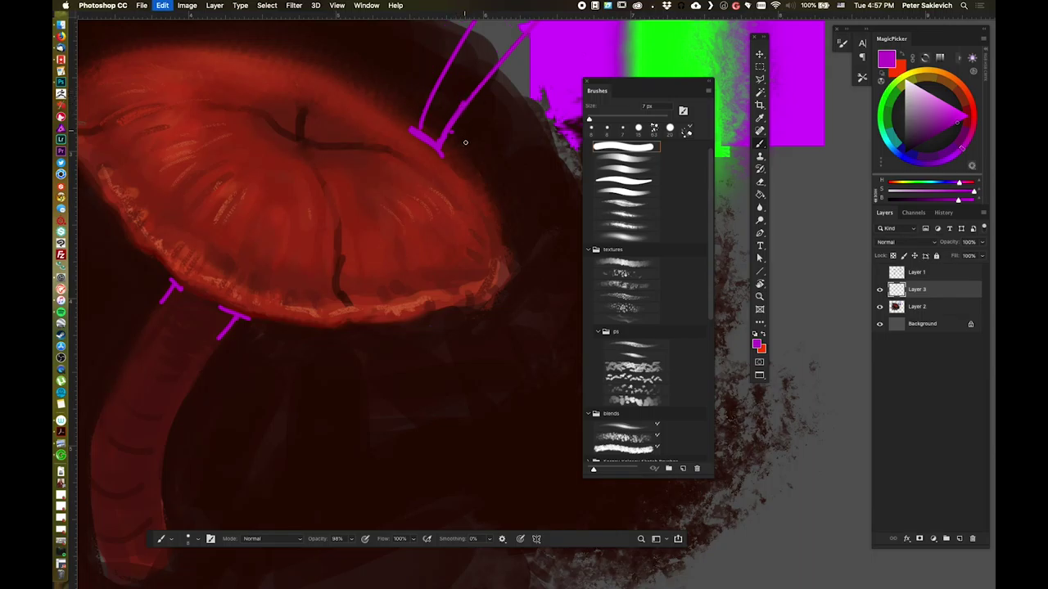
drag(465, 142, 484, 101)
drag(297, 177, 348, 120)
drag(442, 134, 388, 191)
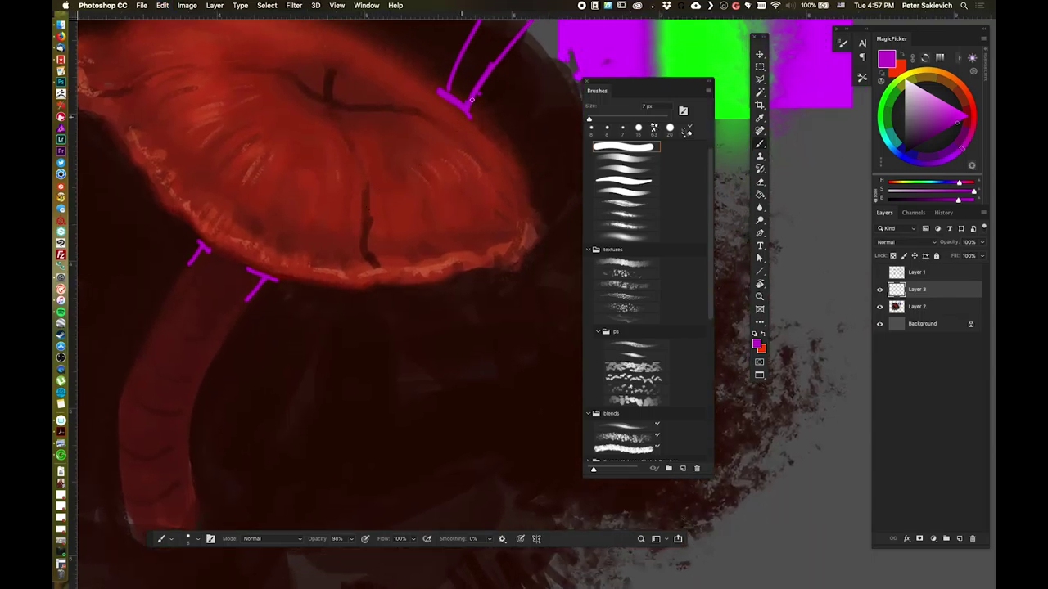
scroll(445, 217, up, 3)
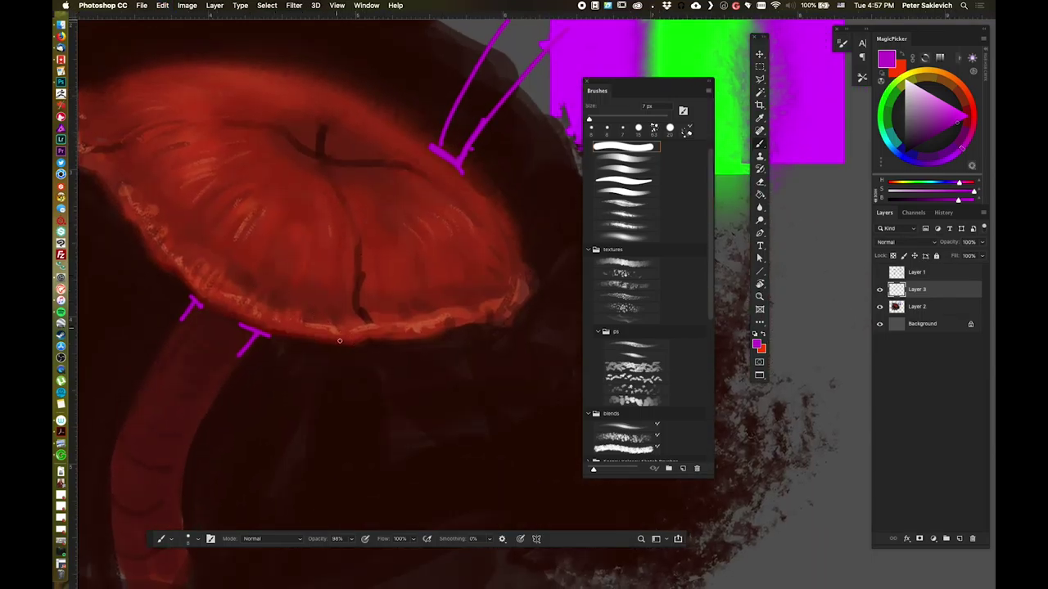
scroll(317, 260, down, 3)
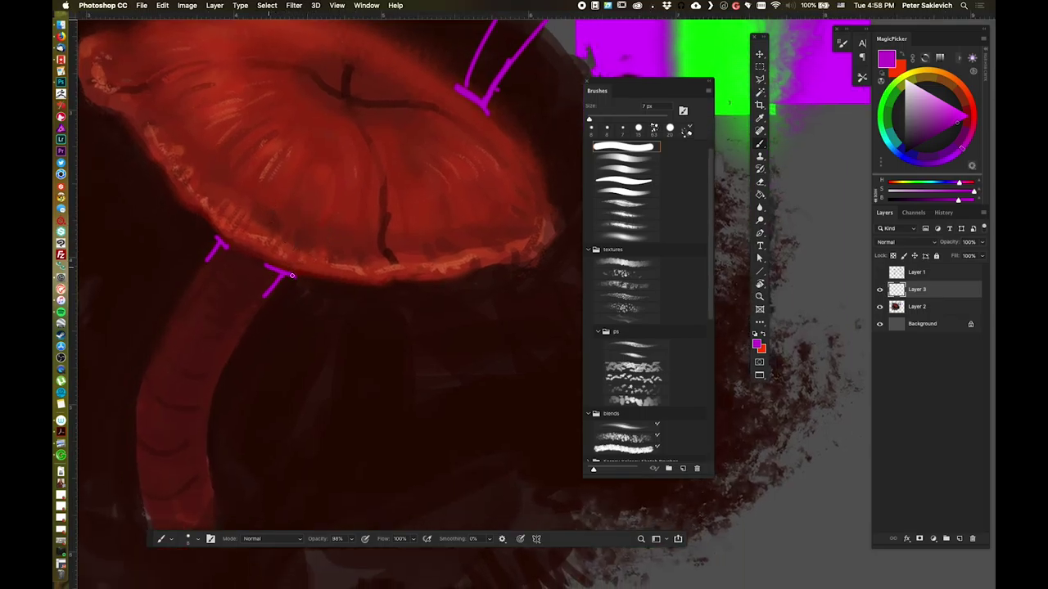
- Thicken the bar of the right stem T mark and erase parts of both marks' legs near the cap with a 12 px eraser
drag(288, 275, 271, 271)
key(e)
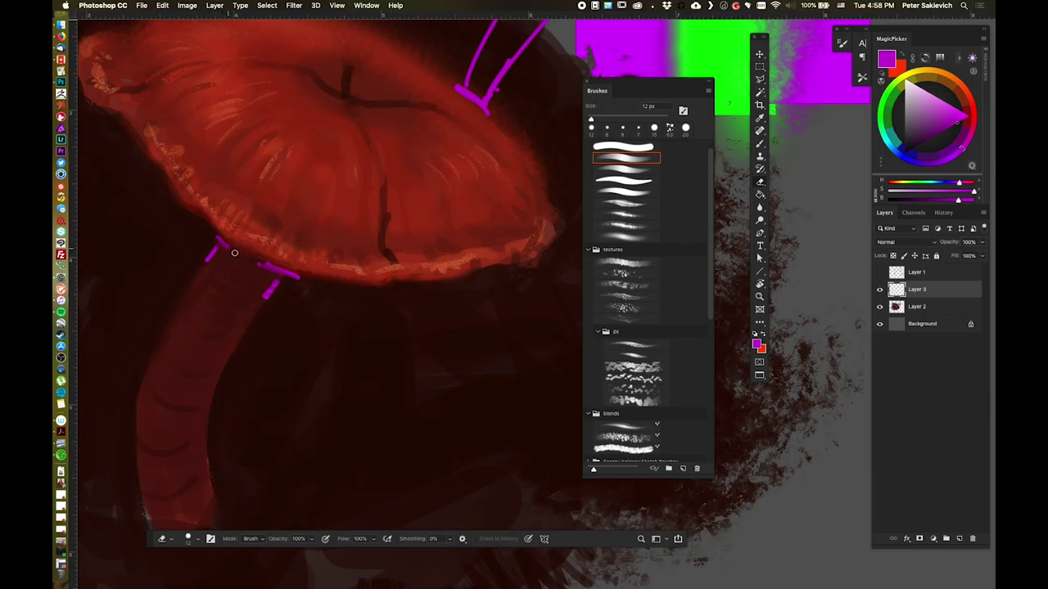
drag(214, 254, 201, 263)
drag(266, 263, 260, 269)
key(t)
right_click(326, 244)
click(314, 241)
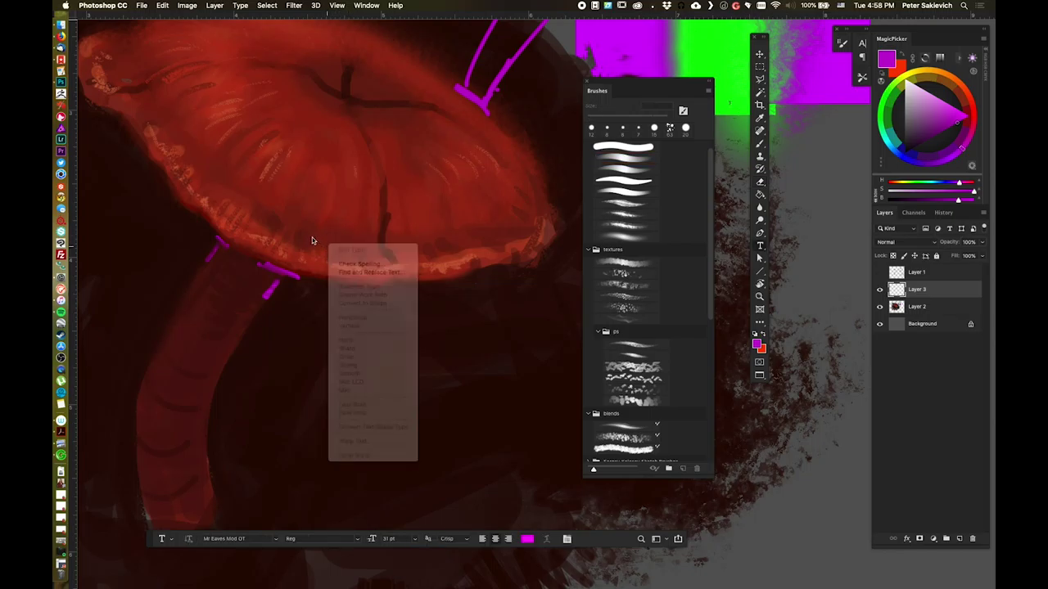
- Draw a thin 4 px magenta line along the cap's lower edge, joining the bars of the two stem T marks
key(b)
drag(313, 236, 309, 273)
drag(224, 244, 207, 215)
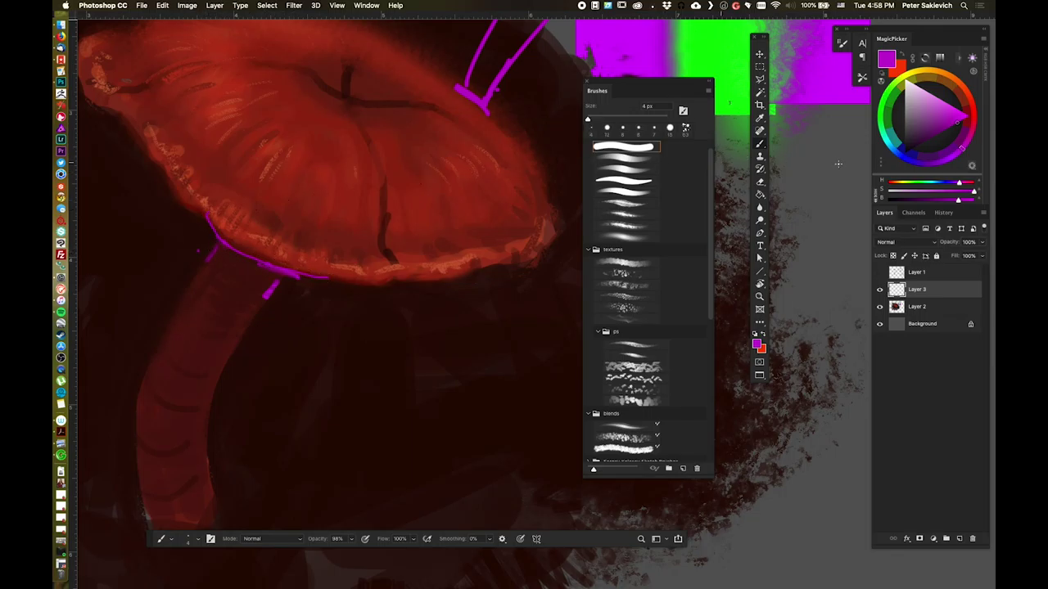
- Hide Layer 3 and darken where the stem meets the cap on Layer 2 with a 64 px soft brush in a sampled near-black
click(880, 290)
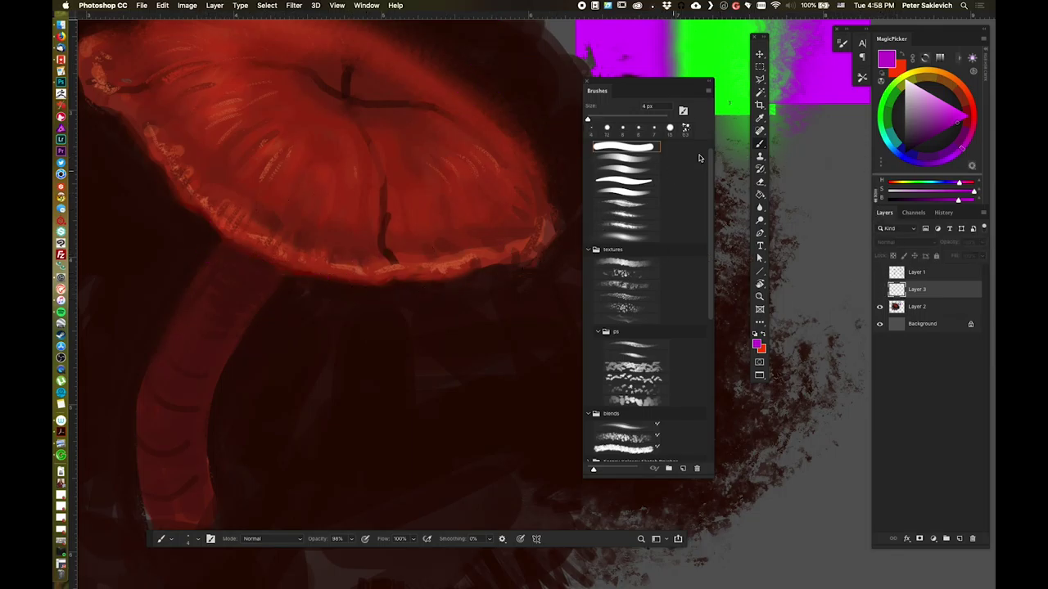
click(634, 236)
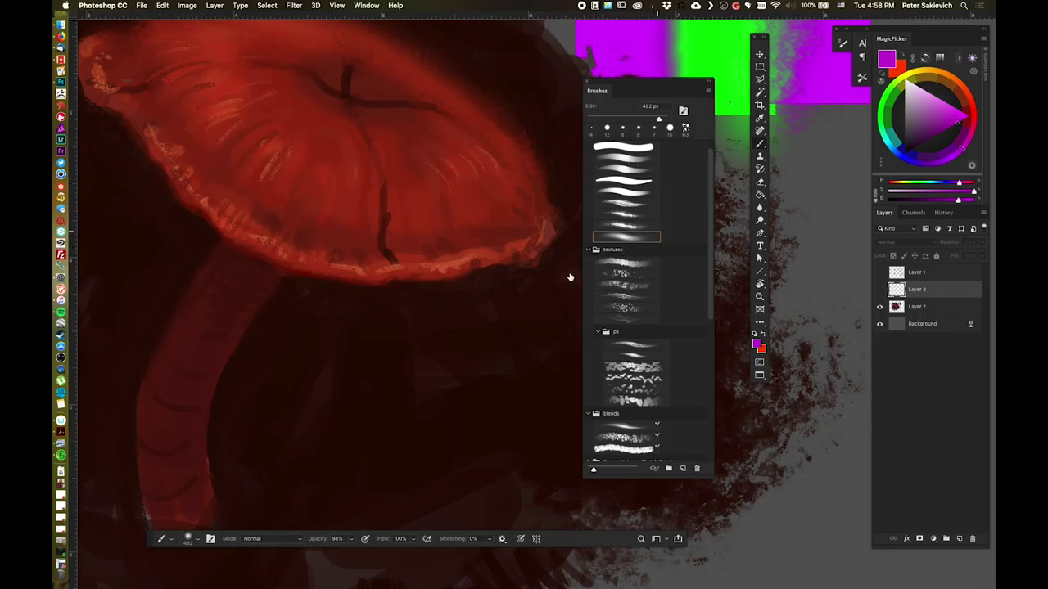
mouse_move(431, 343)
mouse_down()
mouse_move(458, 342)
mouse_move(317, 329)
mouse_up()
click(916, 308)
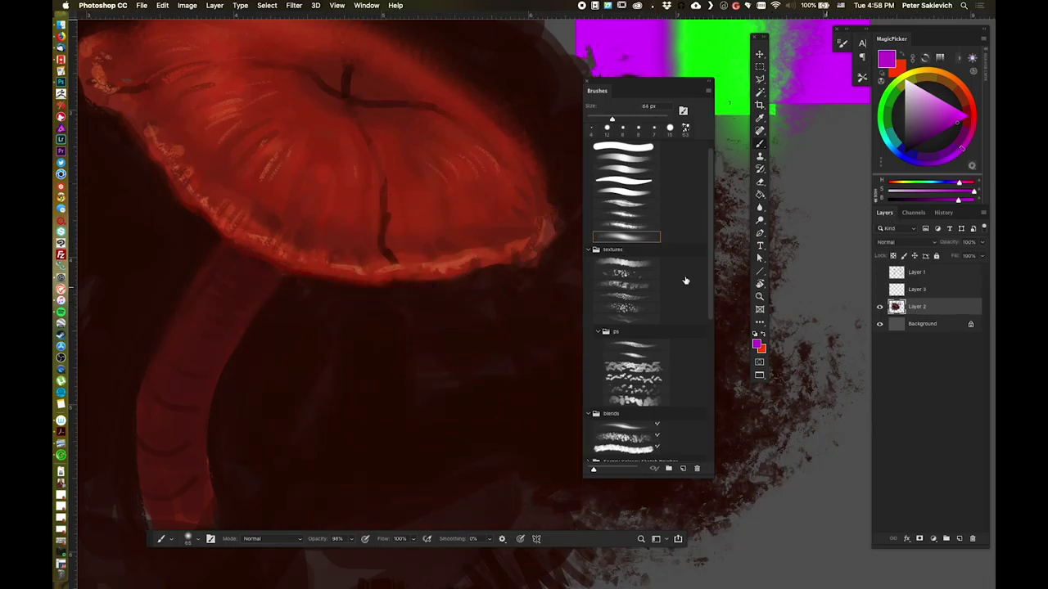
alt+click(253, 269)
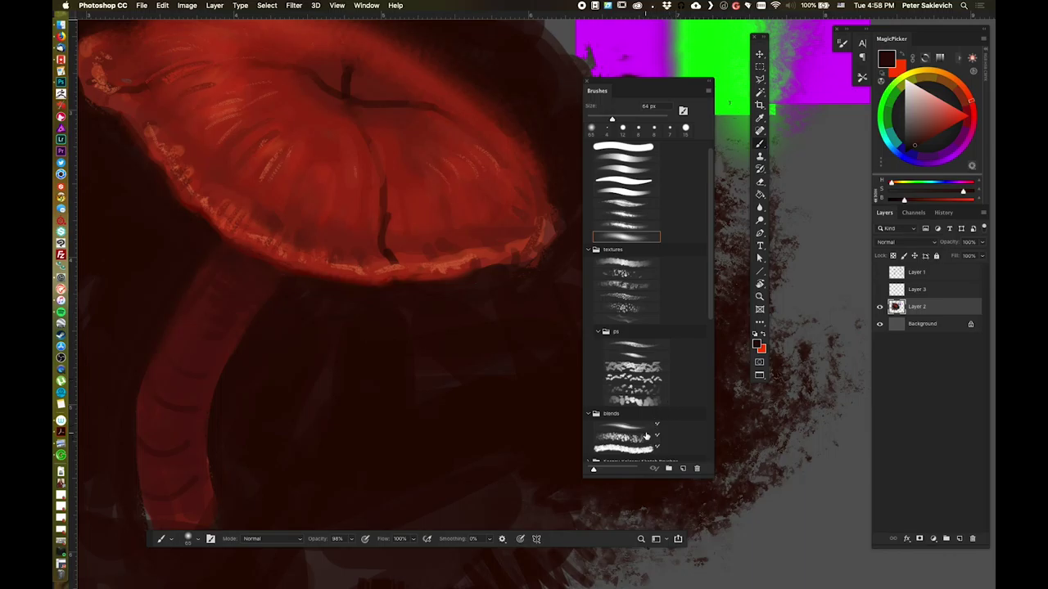
- Blend the stem's edges into the dark background with a 20 px mixer brush, and work the cap's surface with a streaky brush
scroll(711, 319, down, 1)
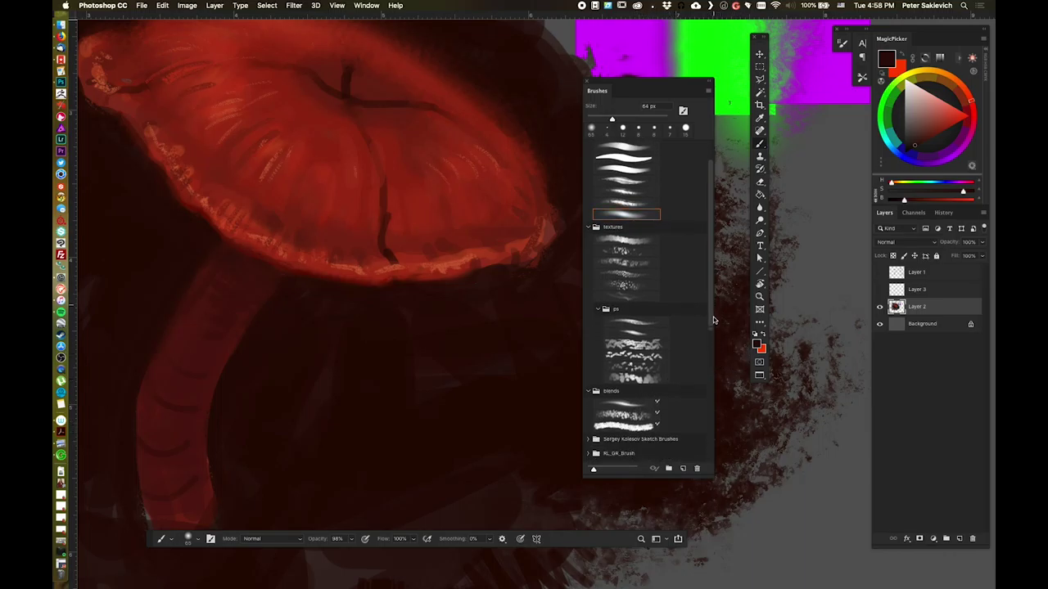
click(627, 405)
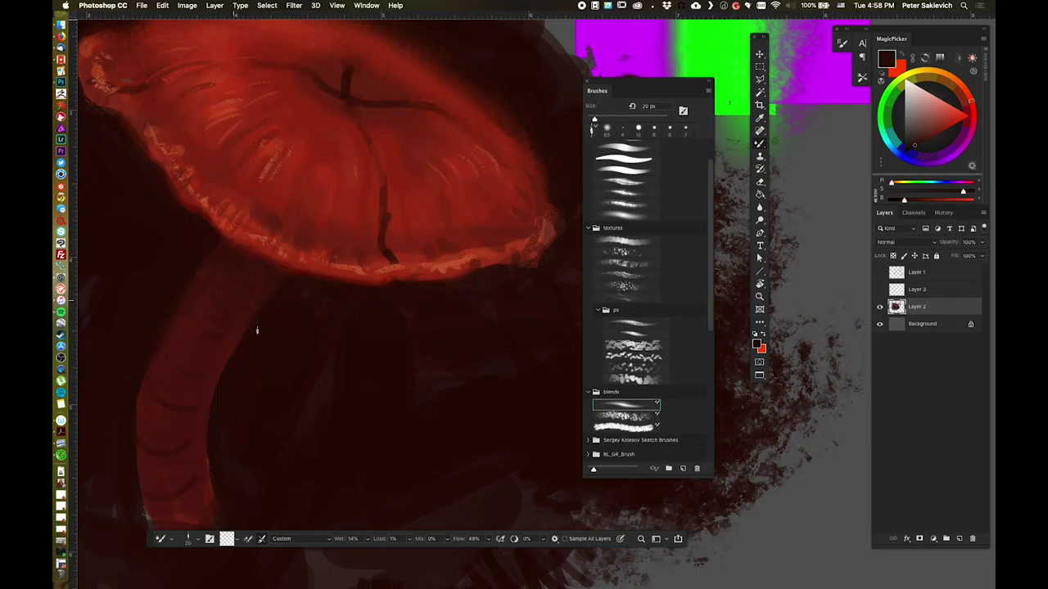
drag(303, 332, 325, 218)
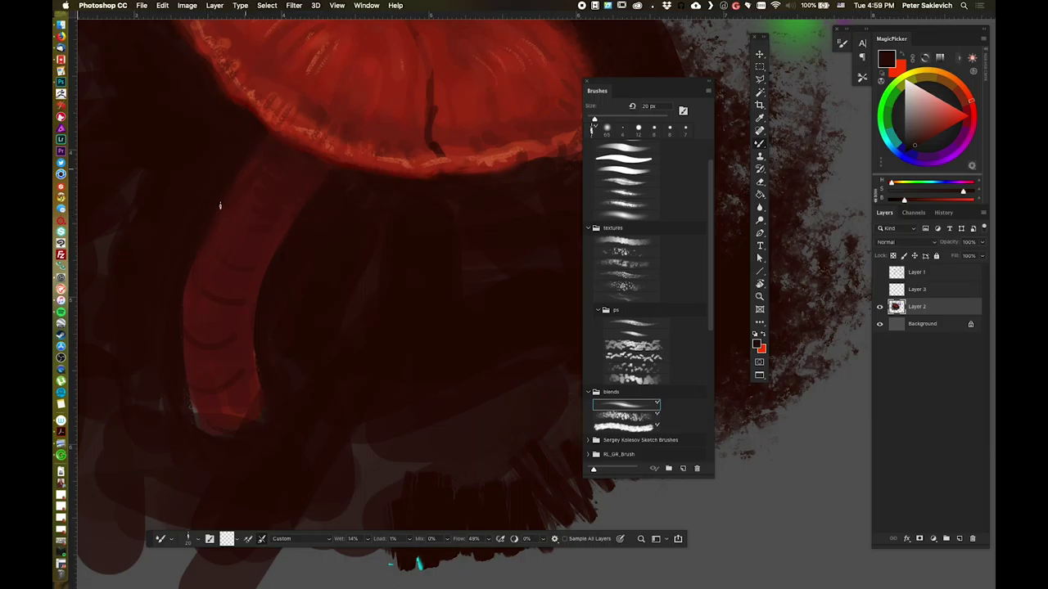
drag(303, 176, 263, 317)
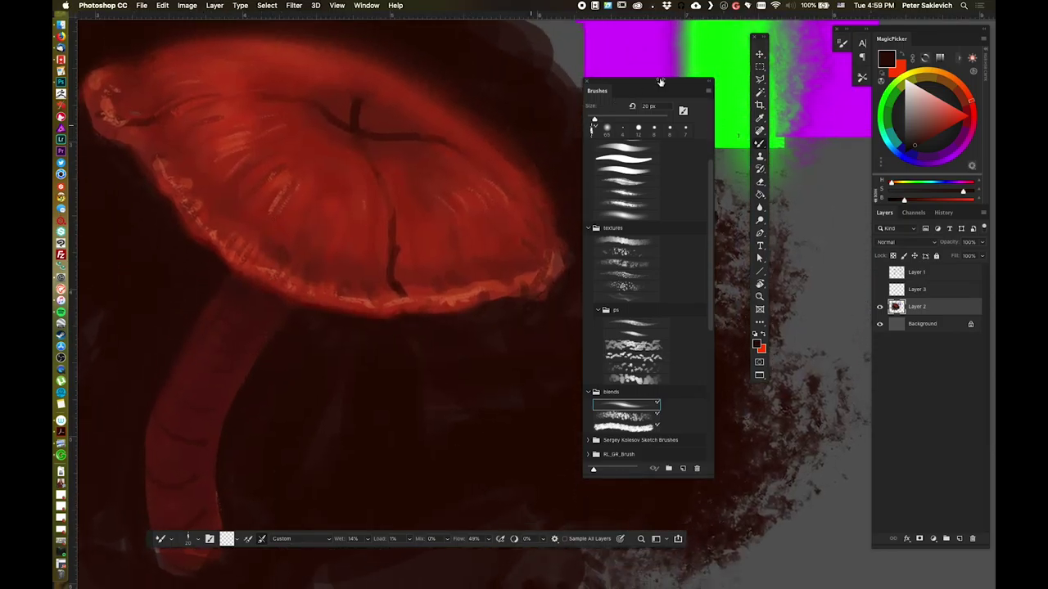
click(627, 170)
click(631, 182)
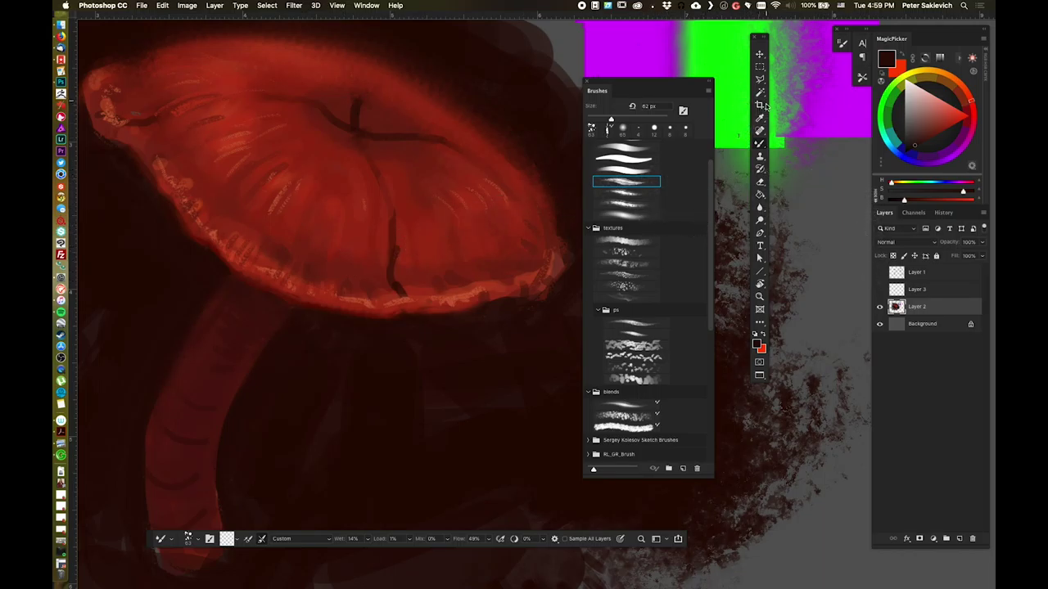
- Paint lighter red marks along the cap's lower rim above the stem with the Pencil tool at 20 px, using a brightened sampled red
drag(760, 145, 786, 150)
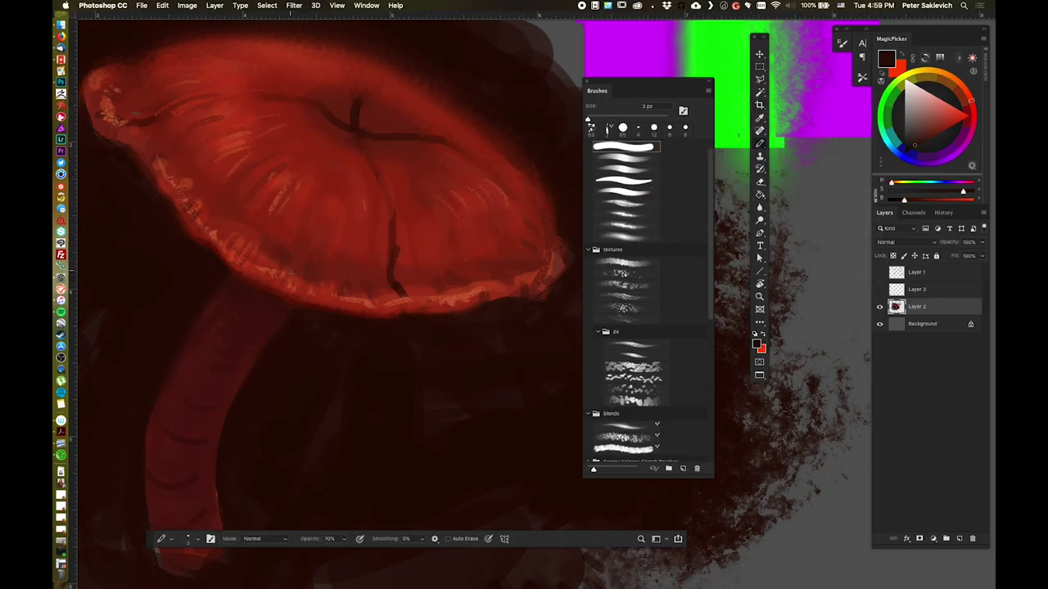
alt+click(275, 267)
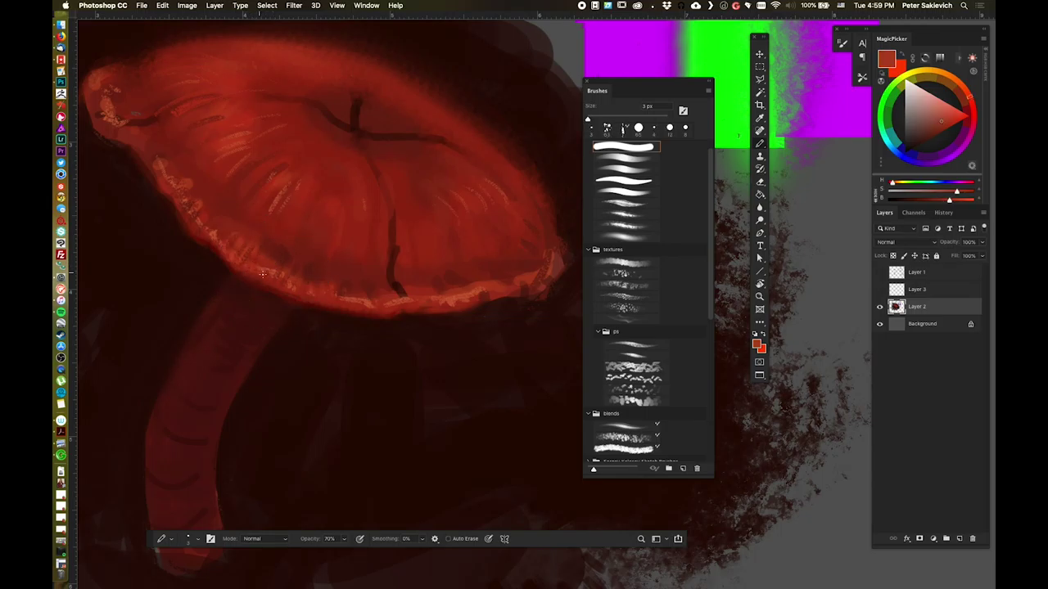
ctrl+alt+drag(275, 275, 291, 275)
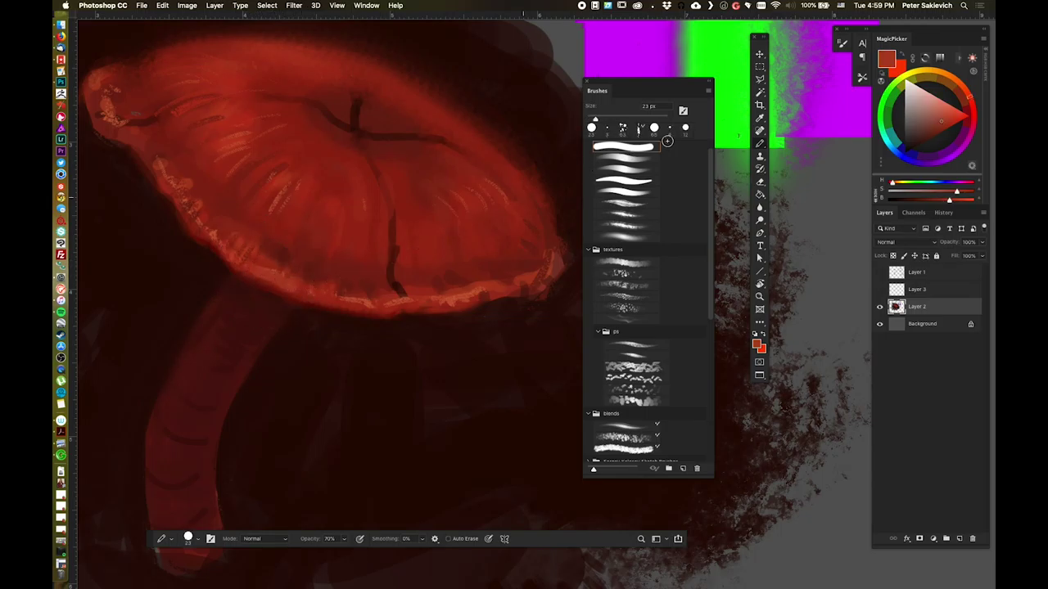
drag(948, 126, 948, 114)
ctrl+alt+drag(345, 279, 336, 280)
drag(267, 279, 311, 297)
- Add light orange highlights along the cap's lower rim and on its surface with a 20 px softer brush
click(637, 157)
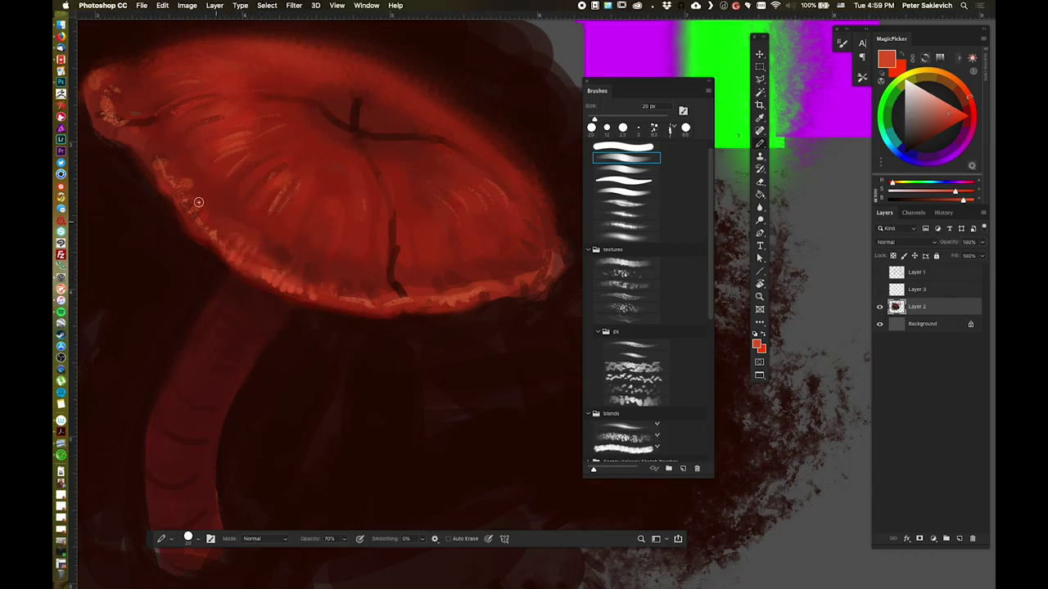
click(951, 79)
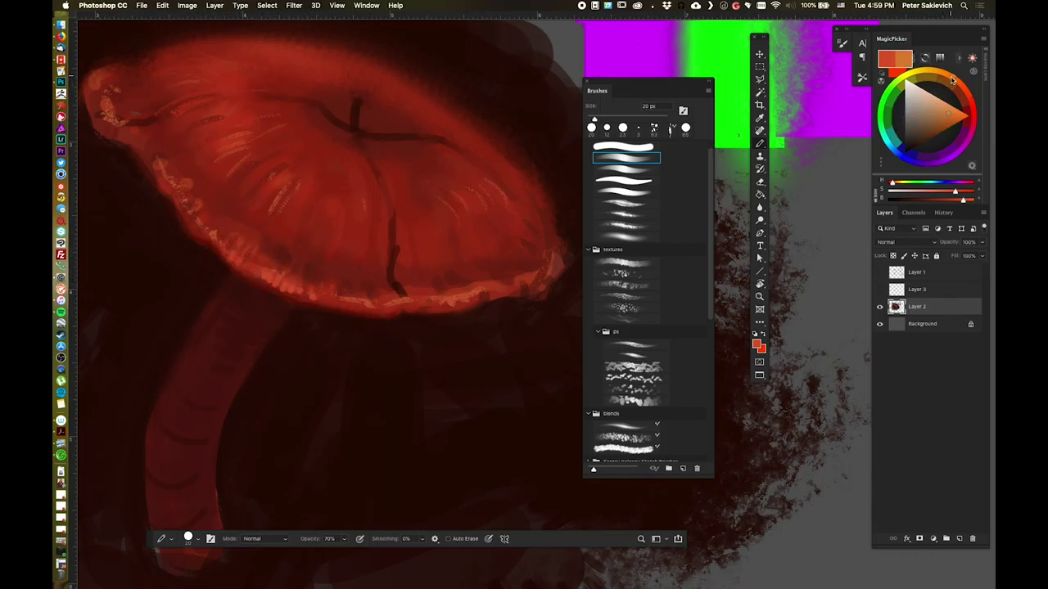
click(949, 109)
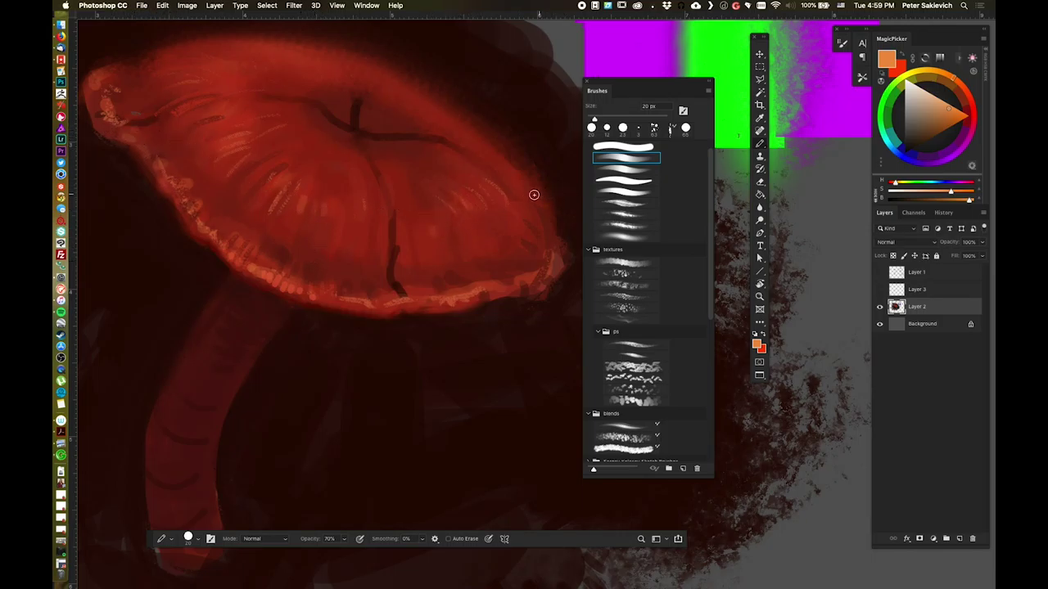
drag(517, 201, 469, 218)
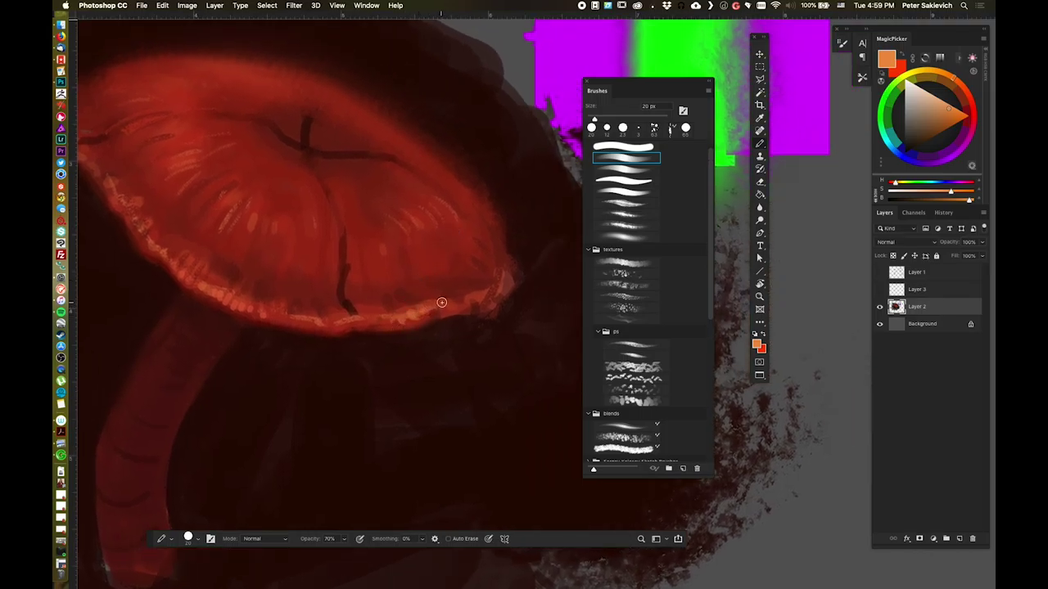
drag(513, 281, 438, 249)
- Show Layer 1 and examine the handwritten notes on contour, T-sections, quality of turning, texture and material substance beside the mushroom
click(880, 272)
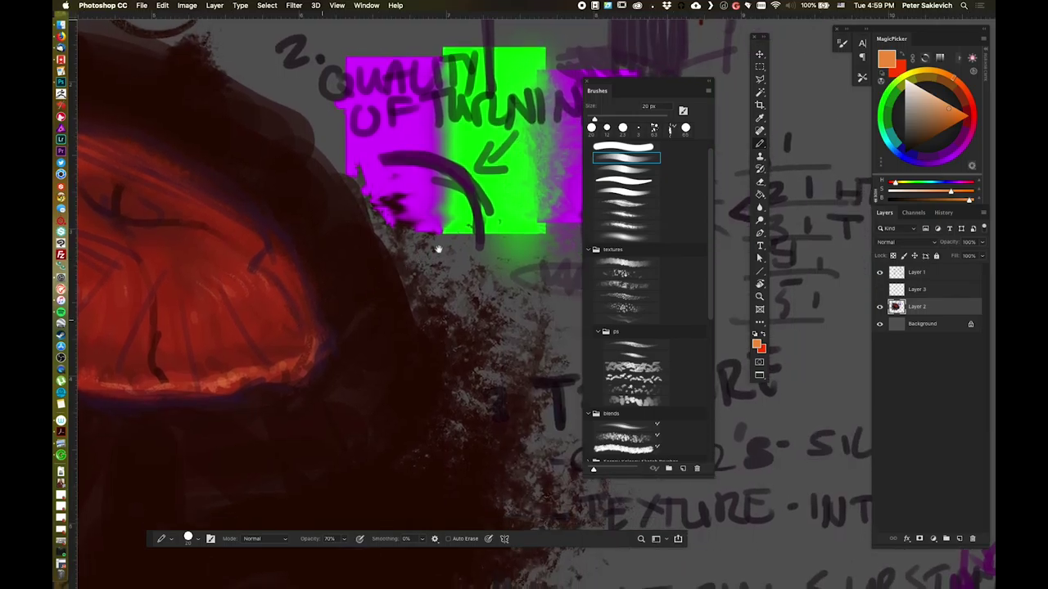
key(super+0)
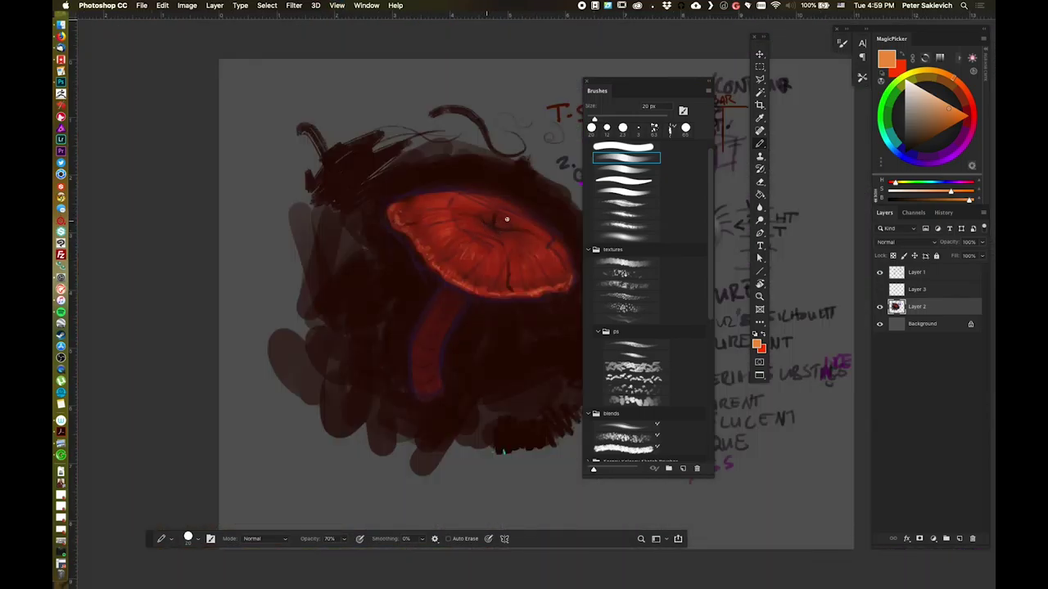
drag(515, 243, 304, 242)
drag(374, 215, 380, 203)
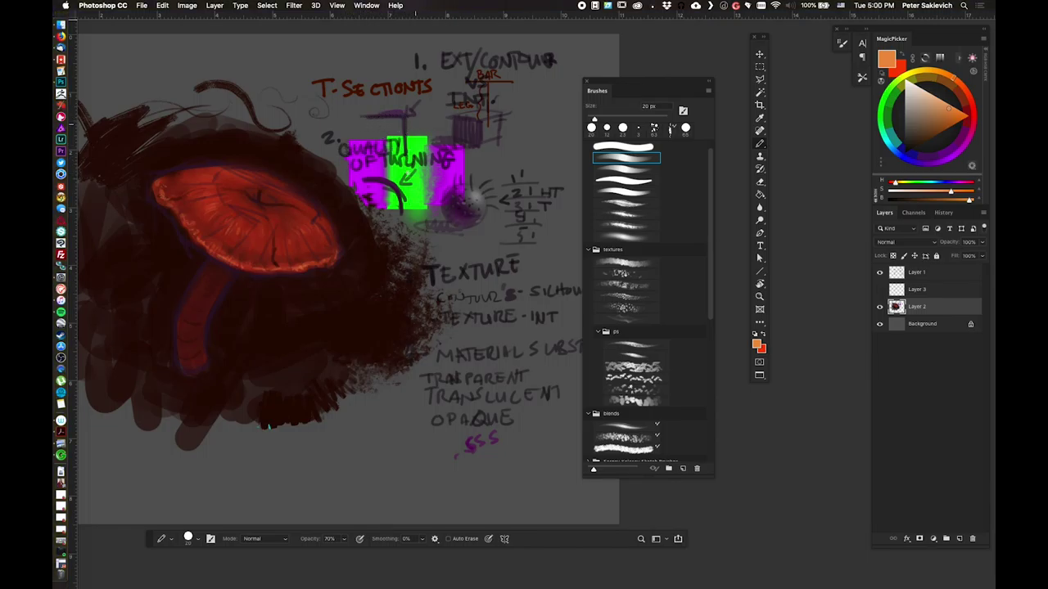
drag(536, 224, 502, 187)
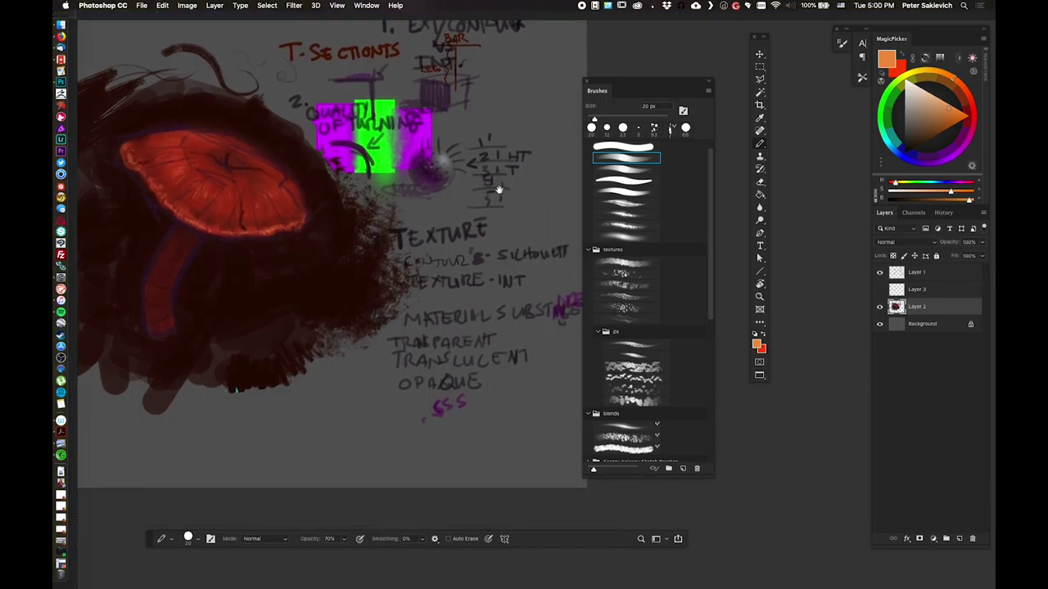
drag(487, 250, 473, 197)
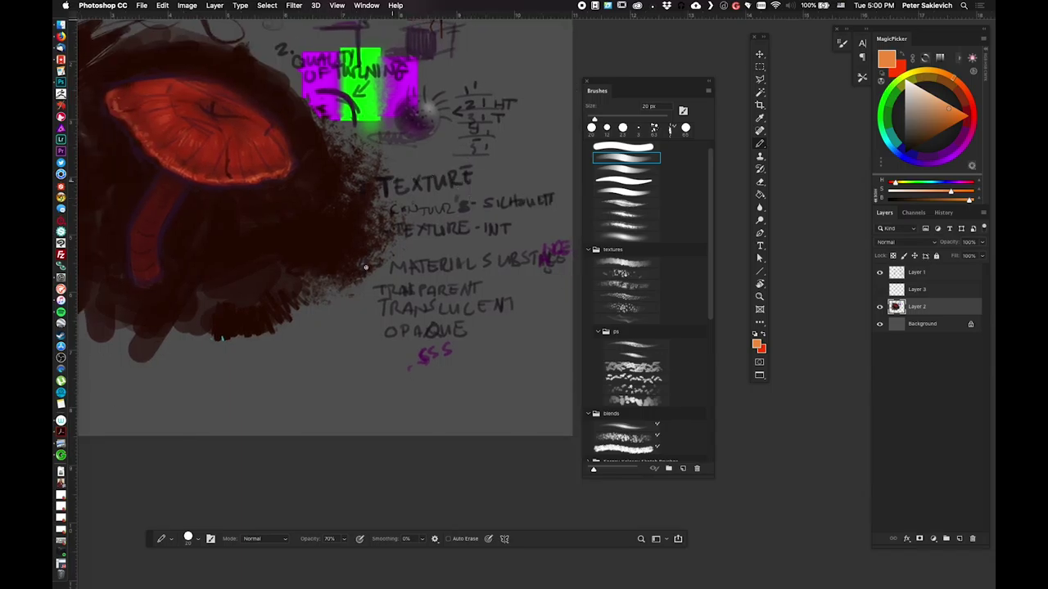
drag(376, 189, 426, 227)
drag(536, 236, 499, 205)
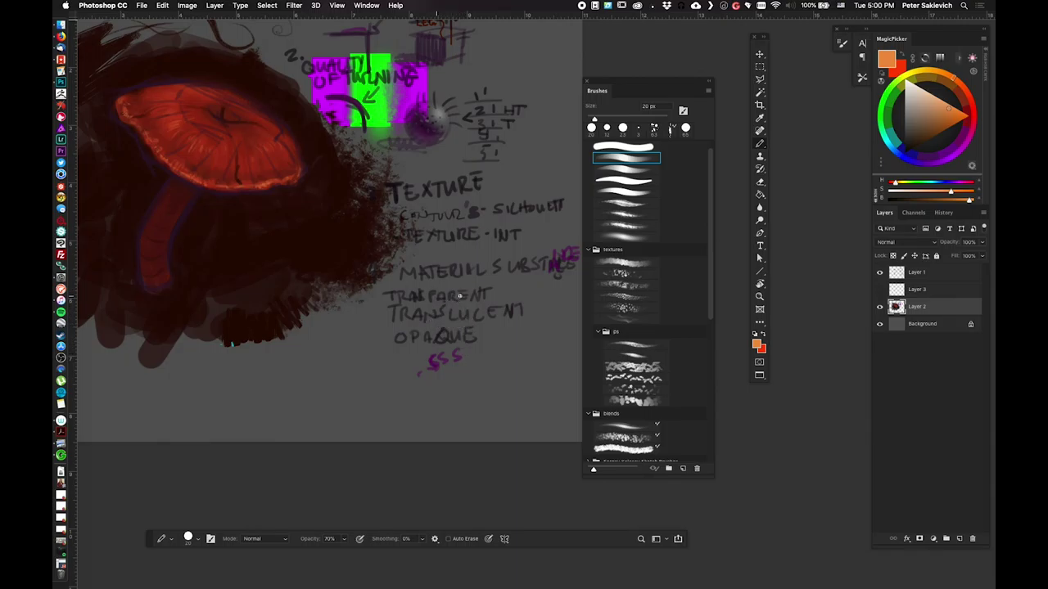
drag(449, 216, 452, 235)
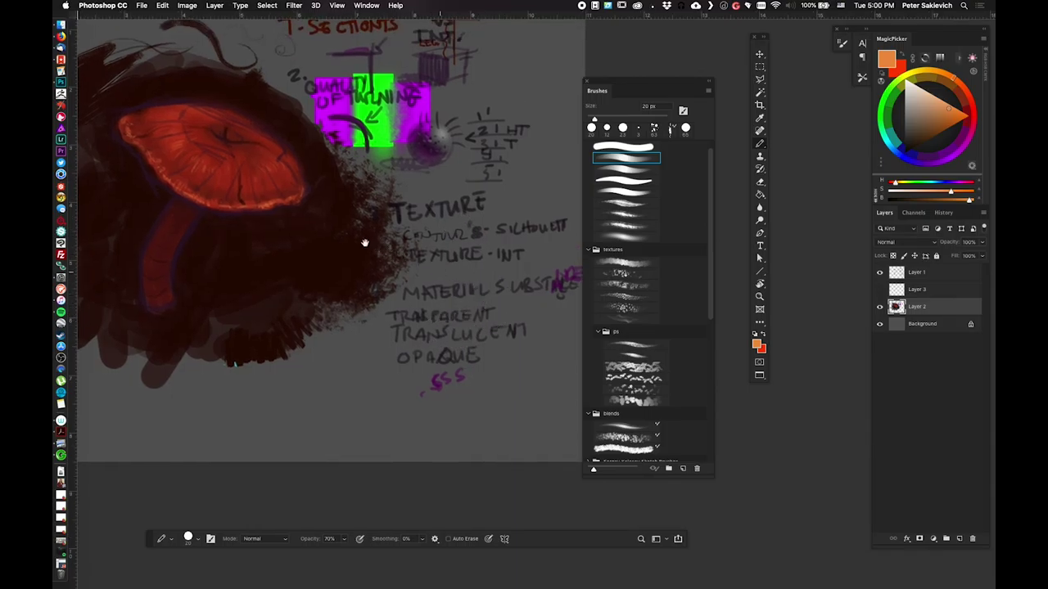
scroll(352, 258, up, 2)
scroll(484, 289, down, 2)
scroll(485, 289, right, 2)
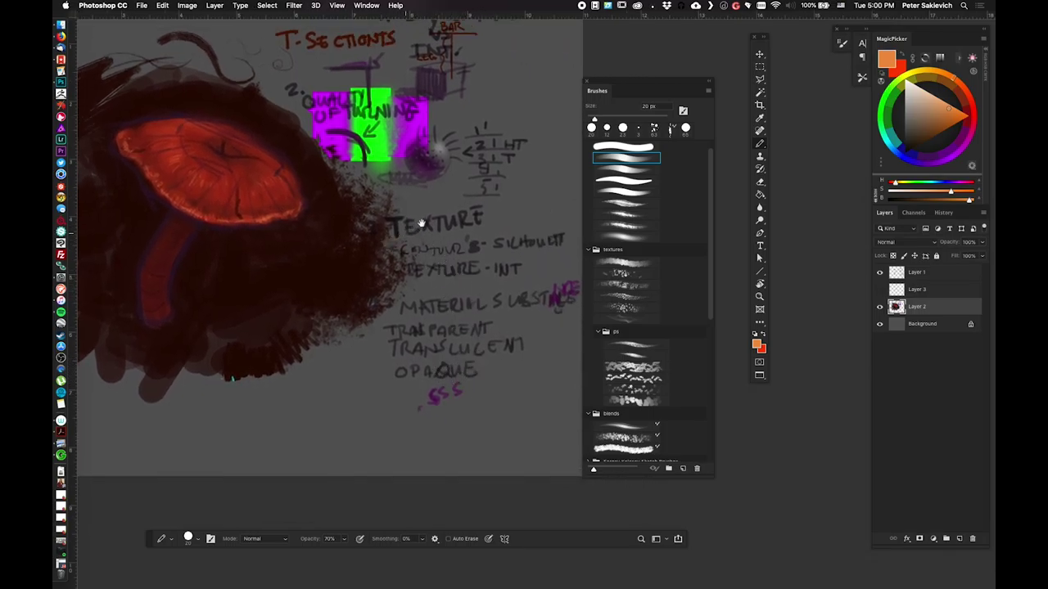
drag(422, 225, 448, 277)
mouse_move(383, 234)
mouse_down()
mouse_move(411, 258)
mouse_move(433, 255)
mouse_move(416, 263)
mouse_move(396, 216)
mouse_up()
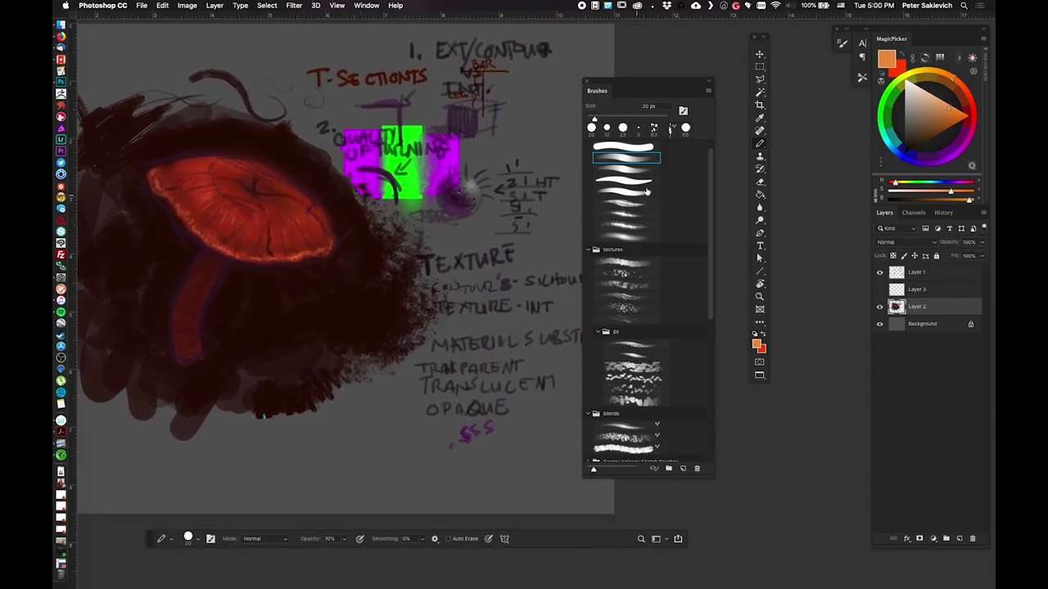
- Handwrite another short note in black below the OPAQUE line of the notes
click(906, 152)
drag(389, 444, 389, 456)
drag(388, 456, 400, 441)
mouse_move(402, 443)
mouse_down()
mouse_move(415, 453)
mouse_move(405, 455)
mouse_move(419, 456)
mouse_move(373, 455)
mouse_move(441, 458)
mouse_up()
click(382, 458)
drag(442, 444, 451, 444)
drag(442, 451, 449, 450)
drag(441, 458, 477, 458)
drag(481, 445, 493, 458)
drag(493, 444, 501, 444)
drag(494, 451, 500, 450)
drag(492, 457, 503, 456)
drag(412, 233, 475, 241)
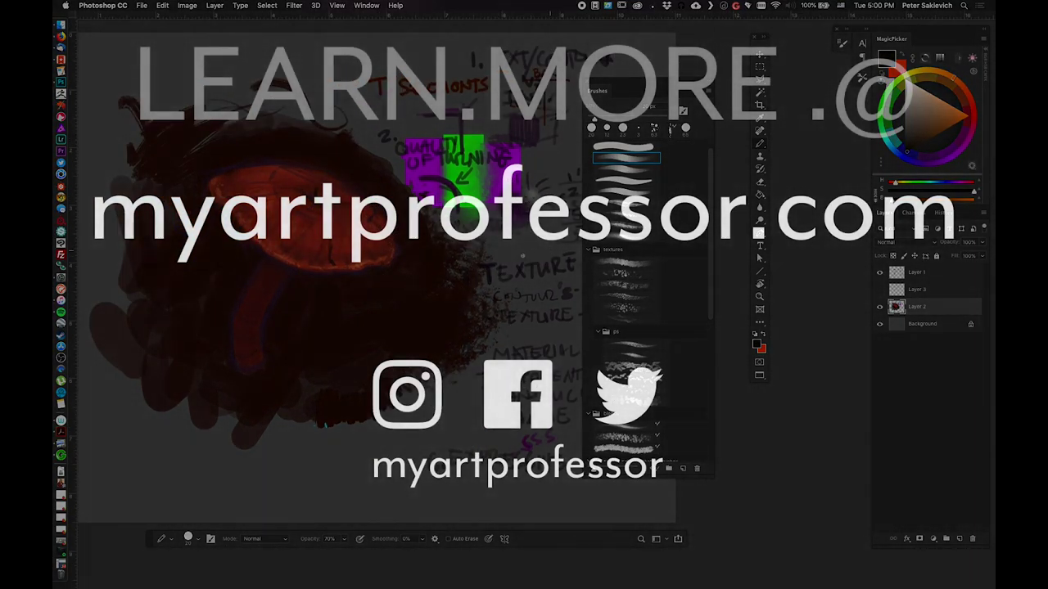